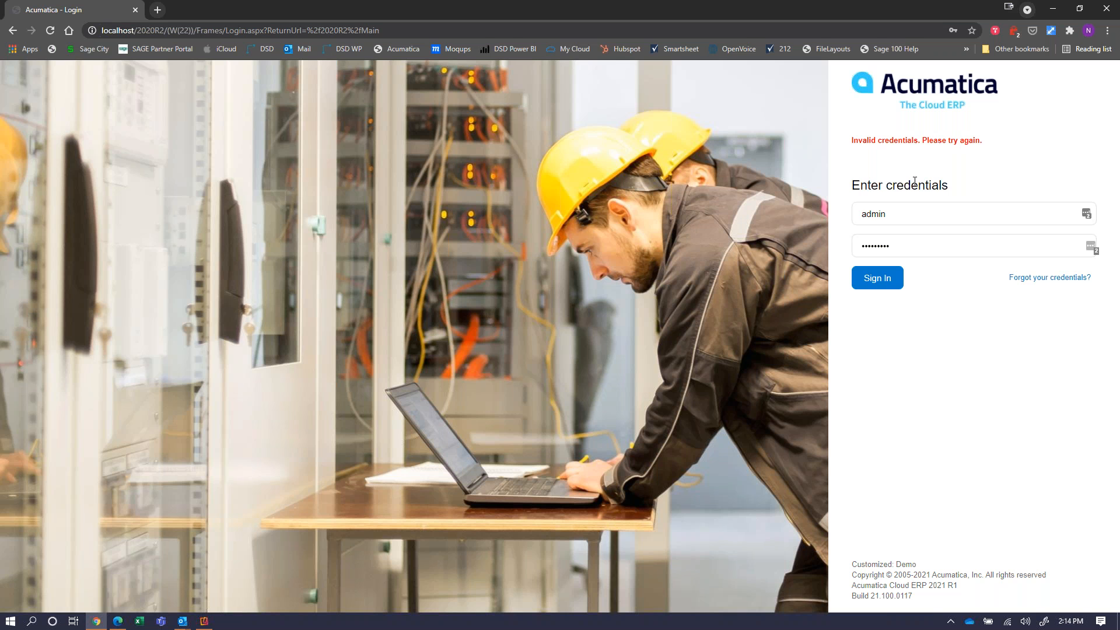
Sign in to the ERP with the admin account by re-entering its password, and decline the offer to update the saved password.
click(923, 205)
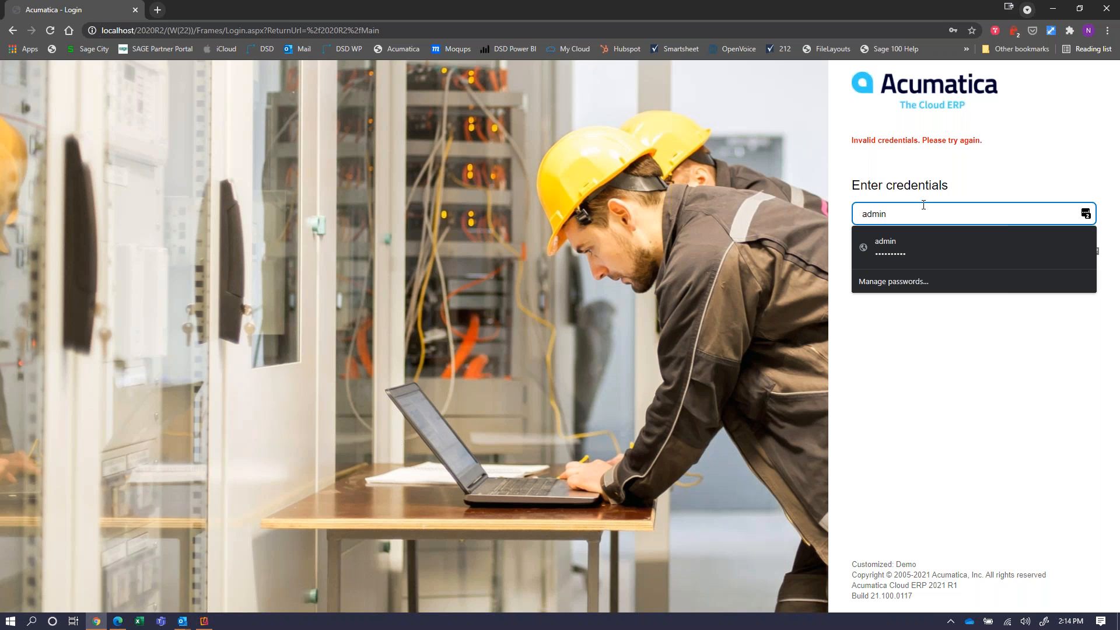
double_click(923, 204)
click(925, 205)
click(833, 214)
double_click(917, 240)
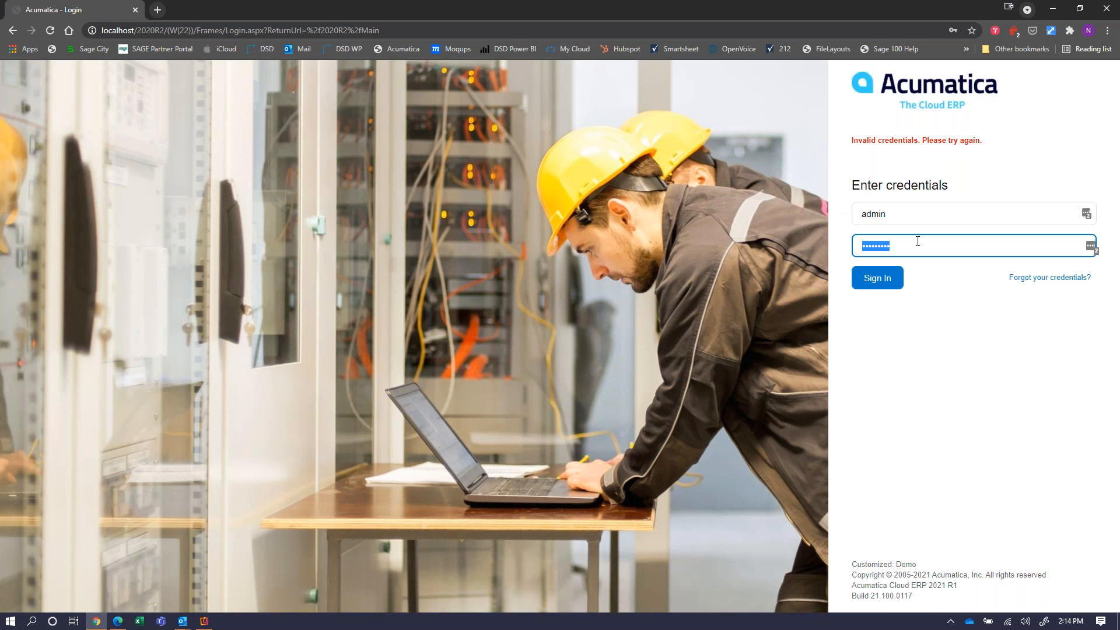
text(*********)
click(878, 286)
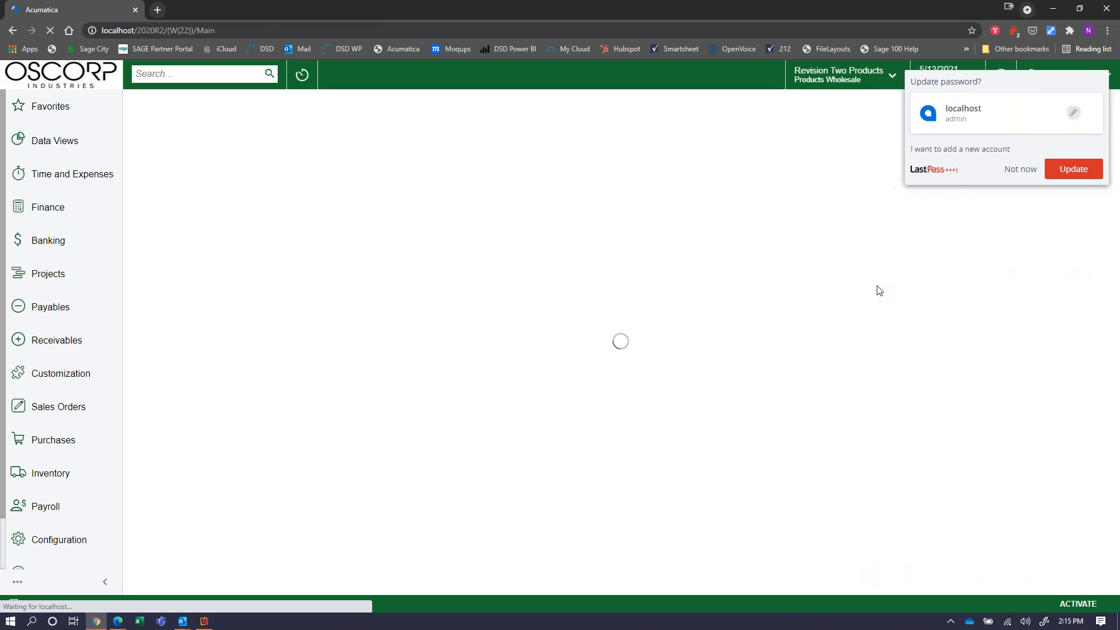
click(1020, 170)
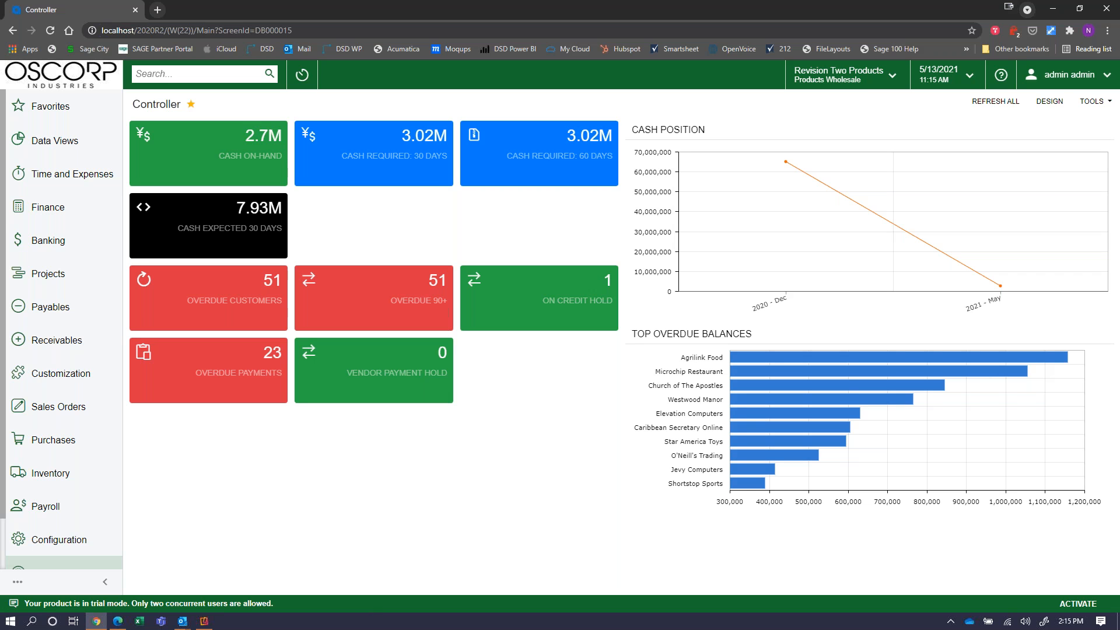
Take the browser window out of full size, narrow it to about half the screen, and widen it again.
click(1085, 10)
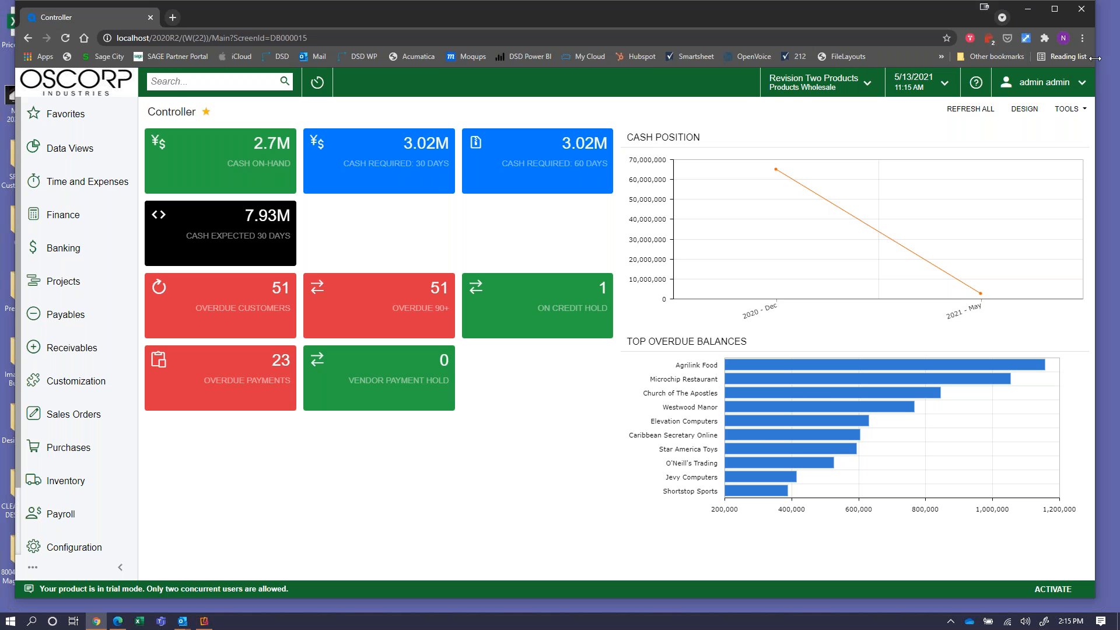
drag(1094, 58, 523, 219)
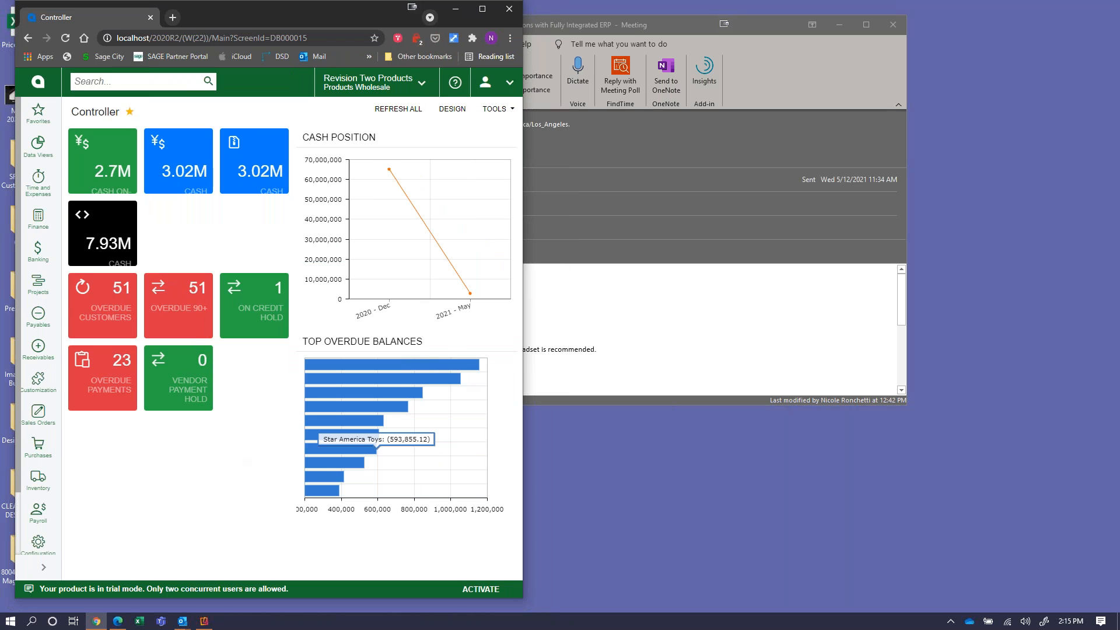
drag(522, 199, 1062, 186)
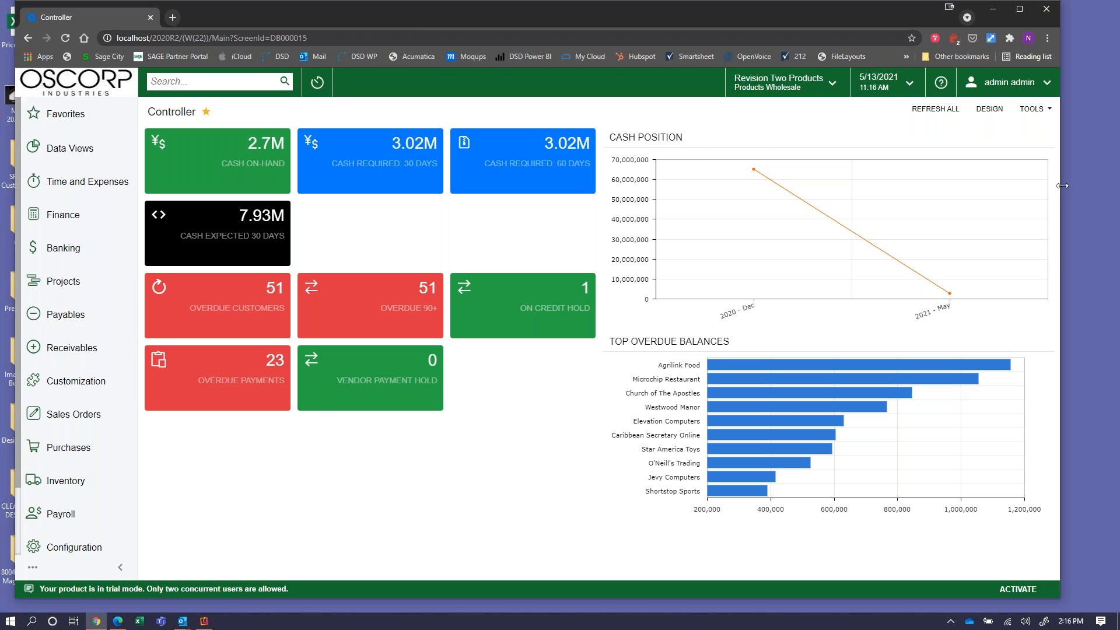
Expand the full list of dashboards and open the Warehouse Manager dashboard from the Distribution group.
mouse_move(251, 406)
scroll(107, 425, down, 2)
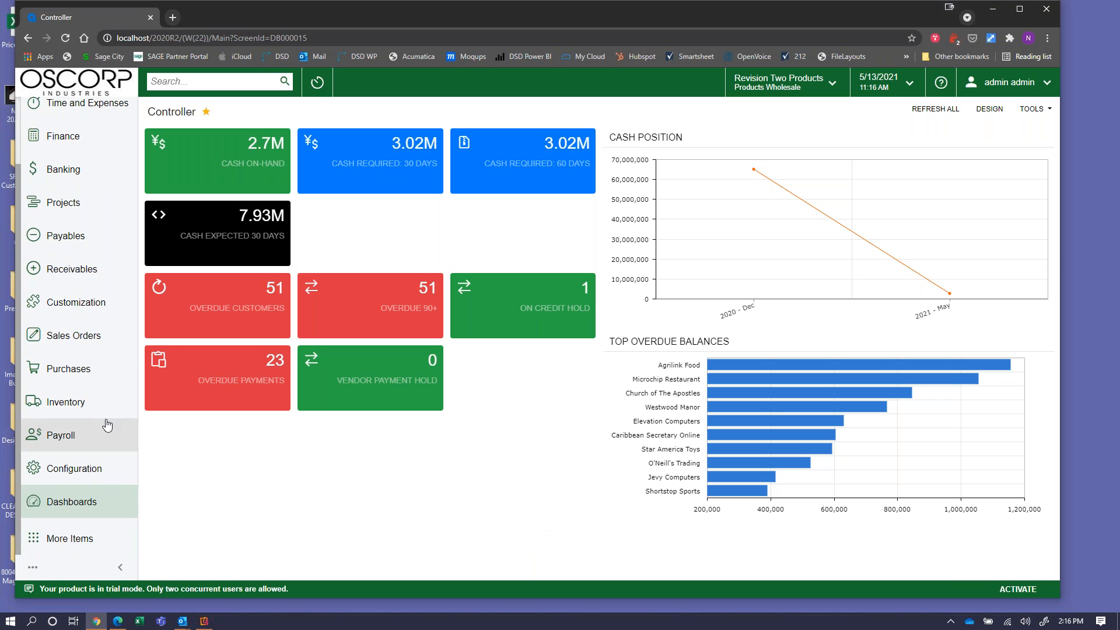
click(94, 504)
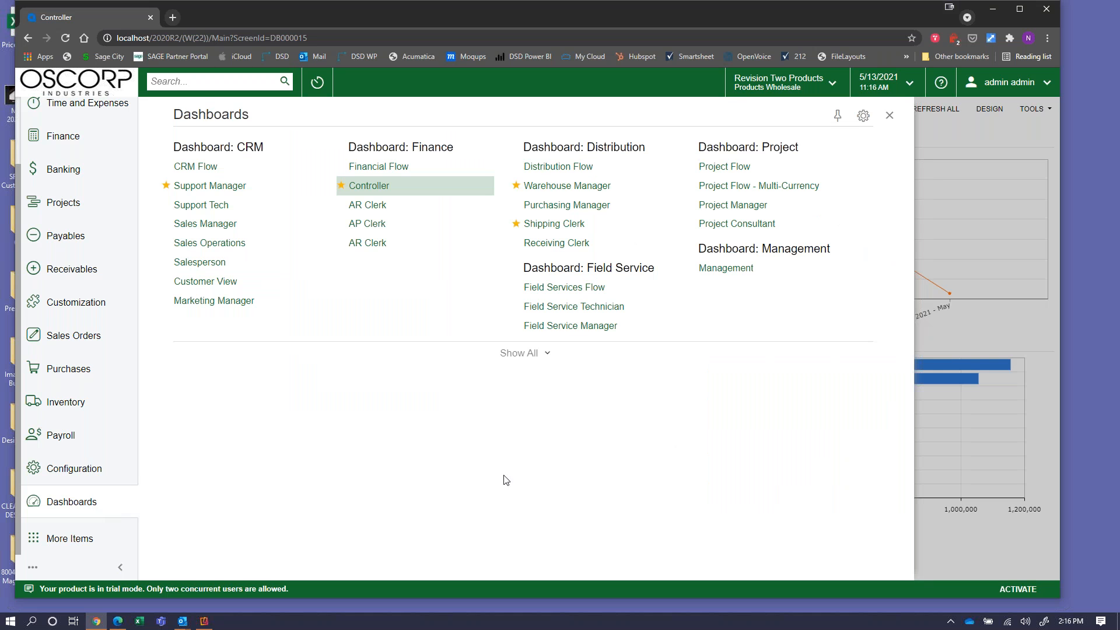
click(536, 356)
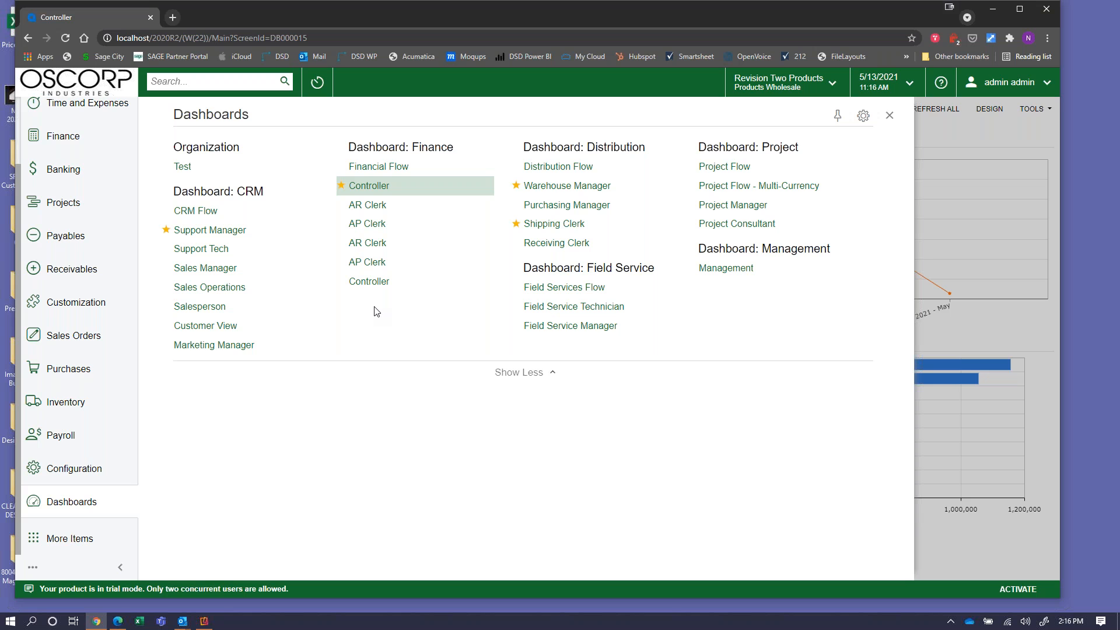
click(592, 185)
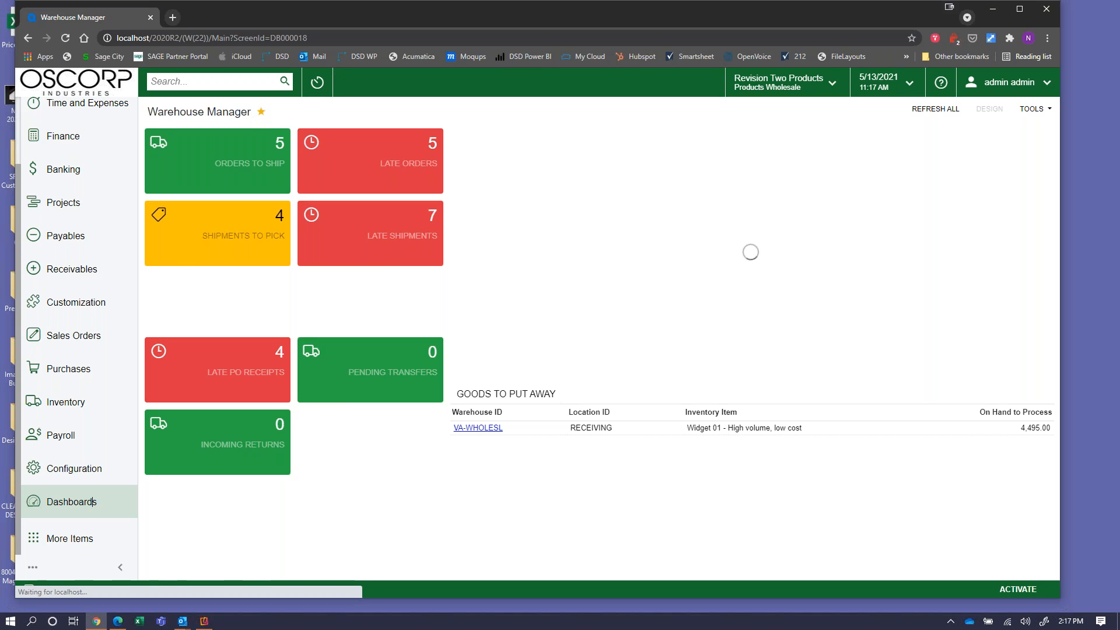
Look over the favorite pages and dashboards, and examine the list of recently viewed records.
scroll(99, 186, up, 3)
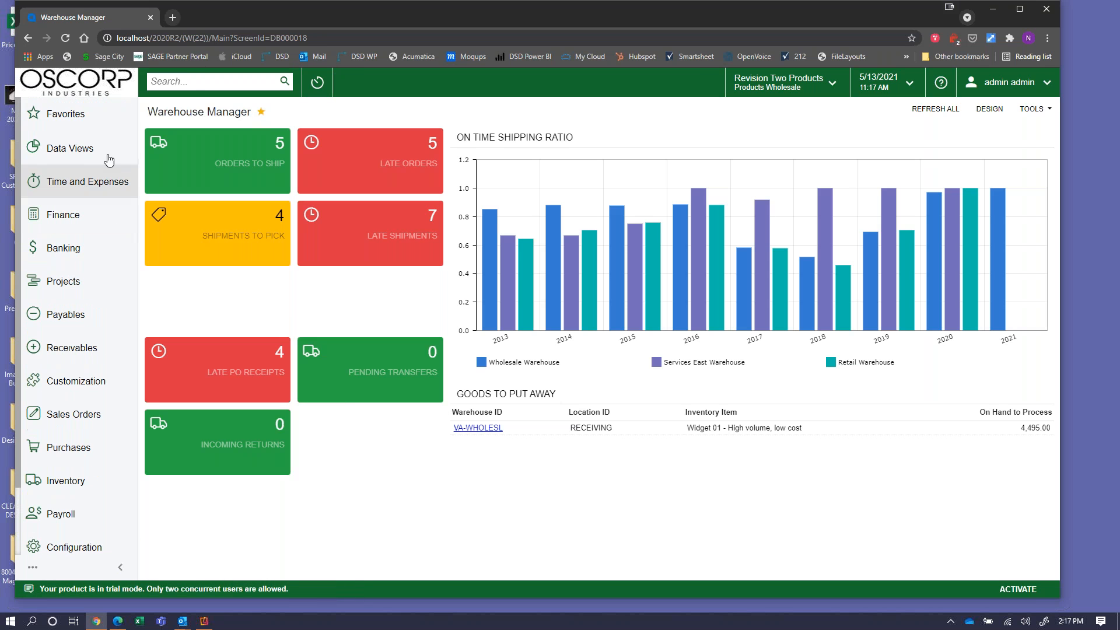
click(91, 130)
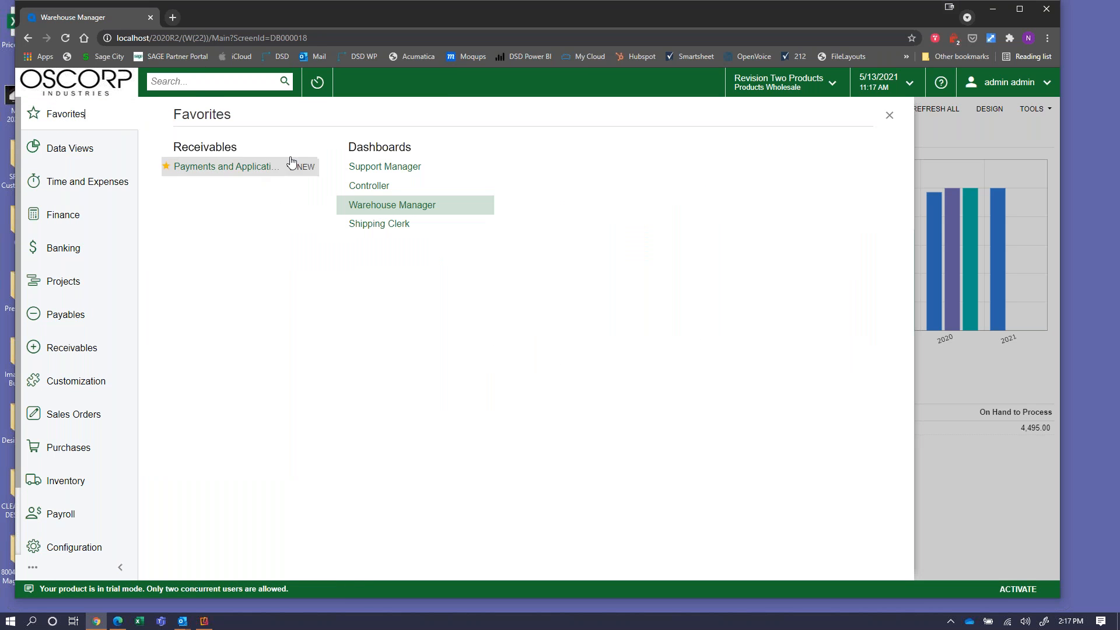
click(320, 87)
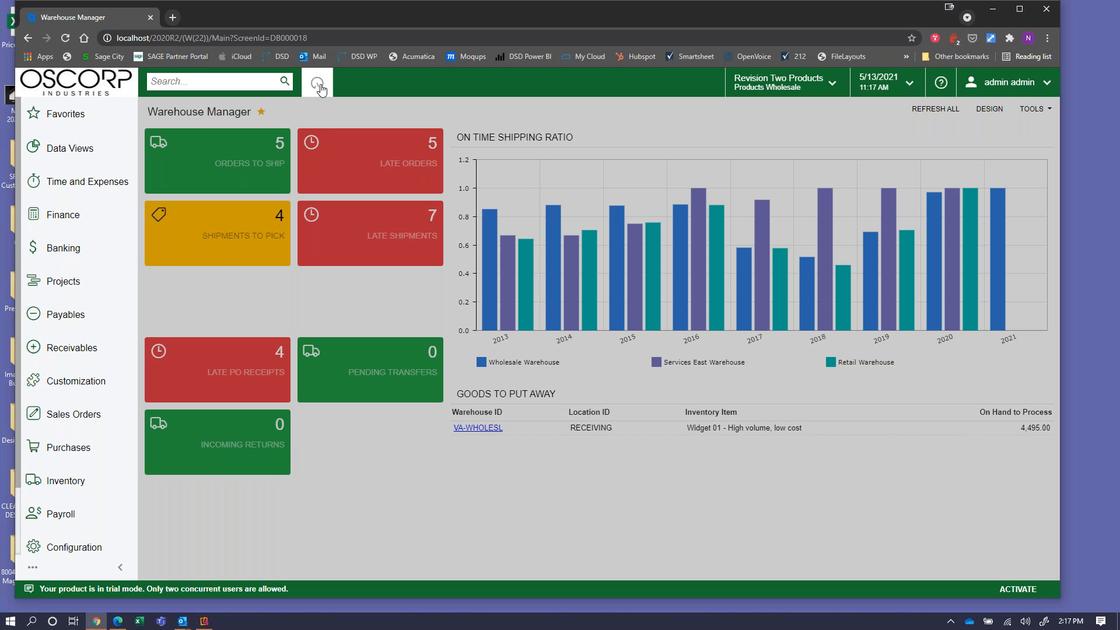
click(318, 85)
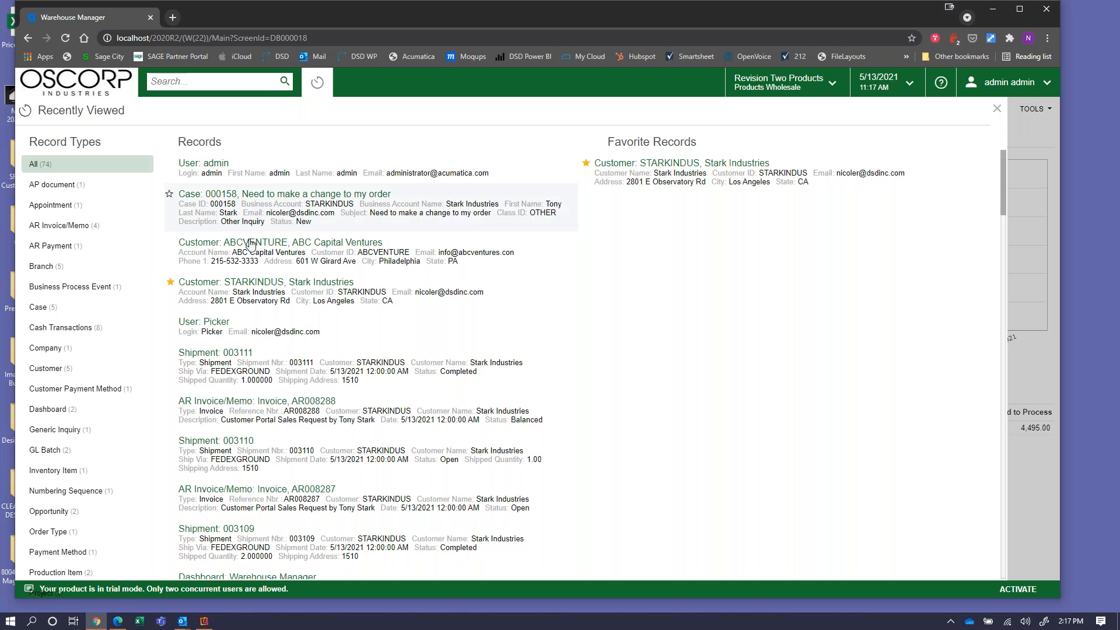
scroll(254, 370, down, 3)
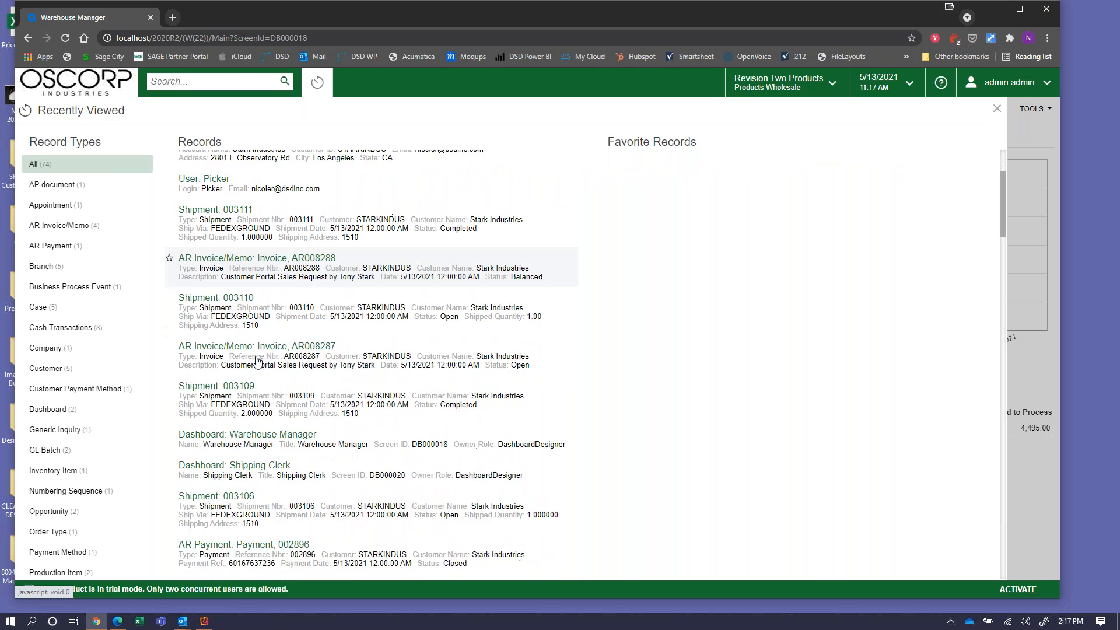
scroll(257, 362, up, 3)
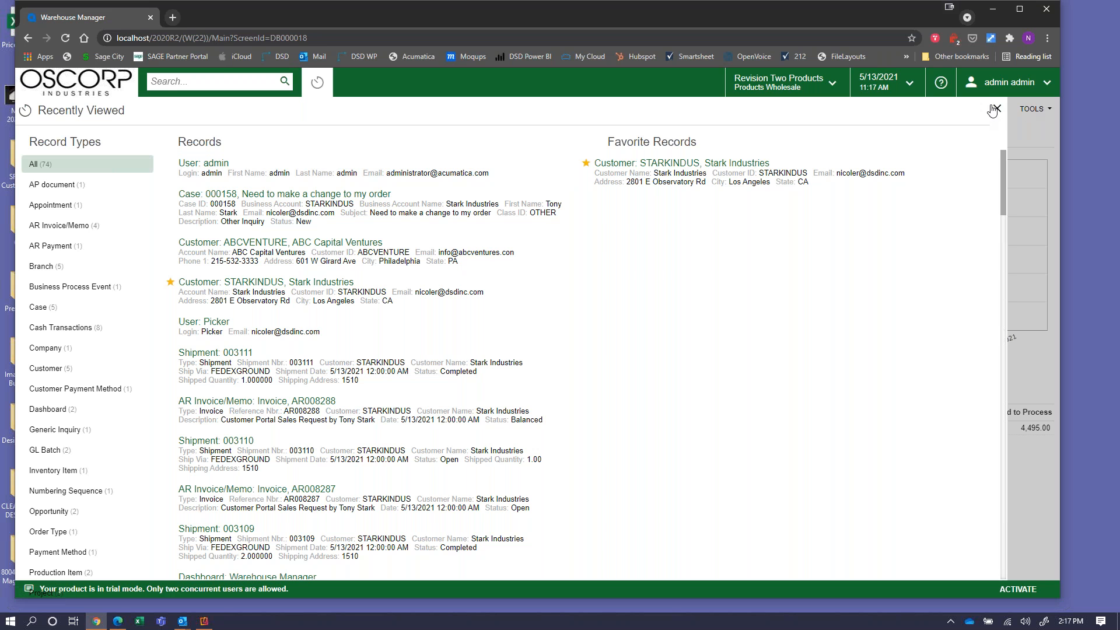
Open the favorite customer Stark Industries and list all of its documents, including closed ones, in the Customer Details inquiry.
drag(993, 111, 815, 165)
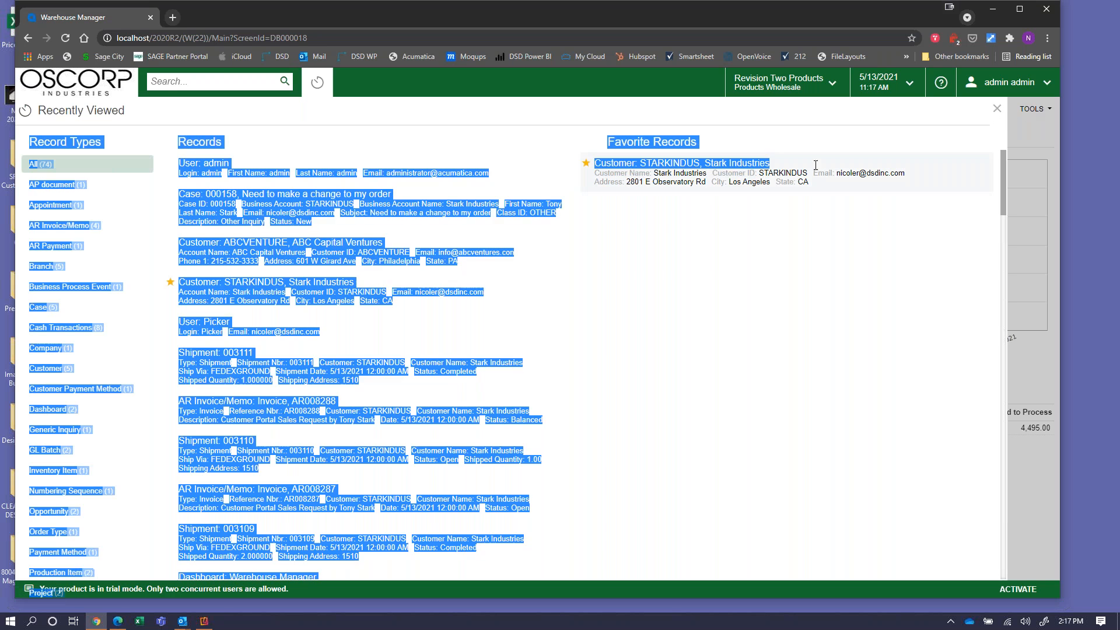
click(737, 166)
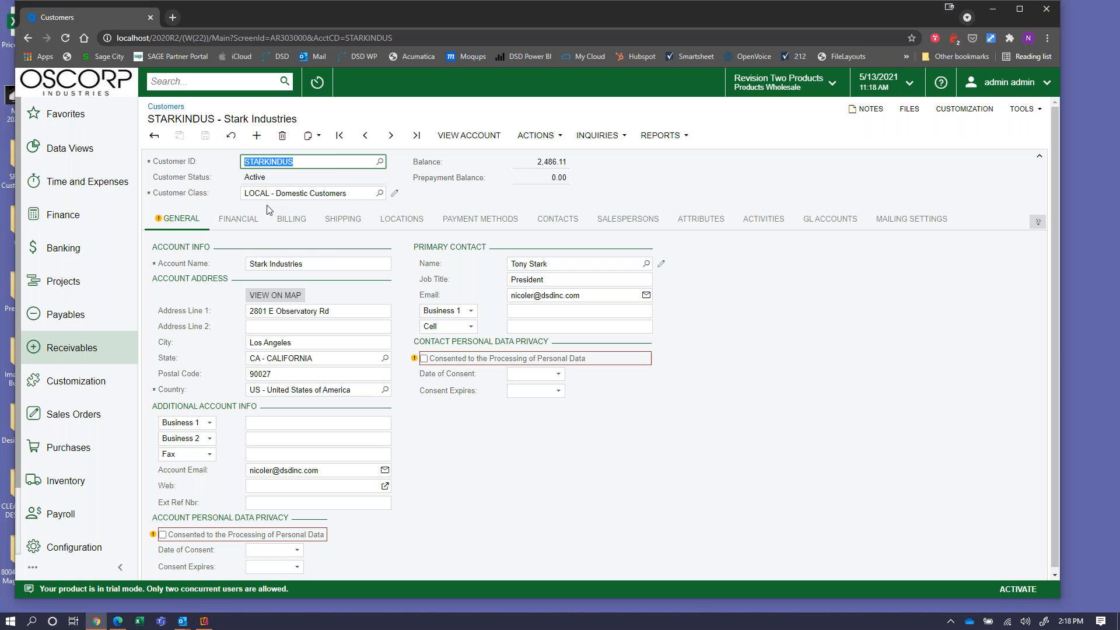
click(586, 137)
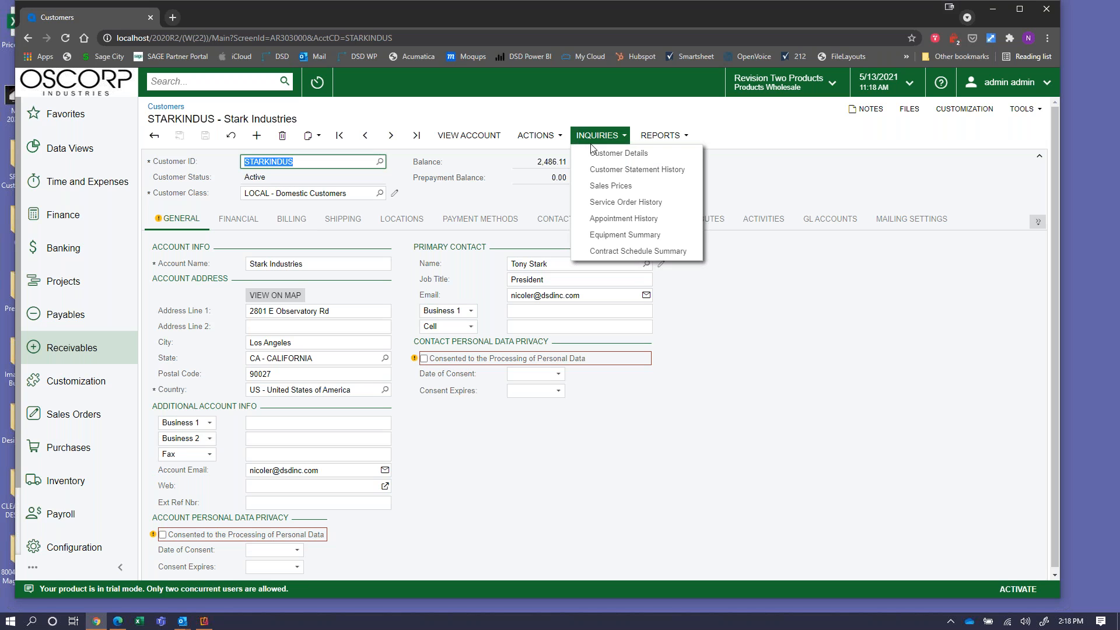
click(599, 158)
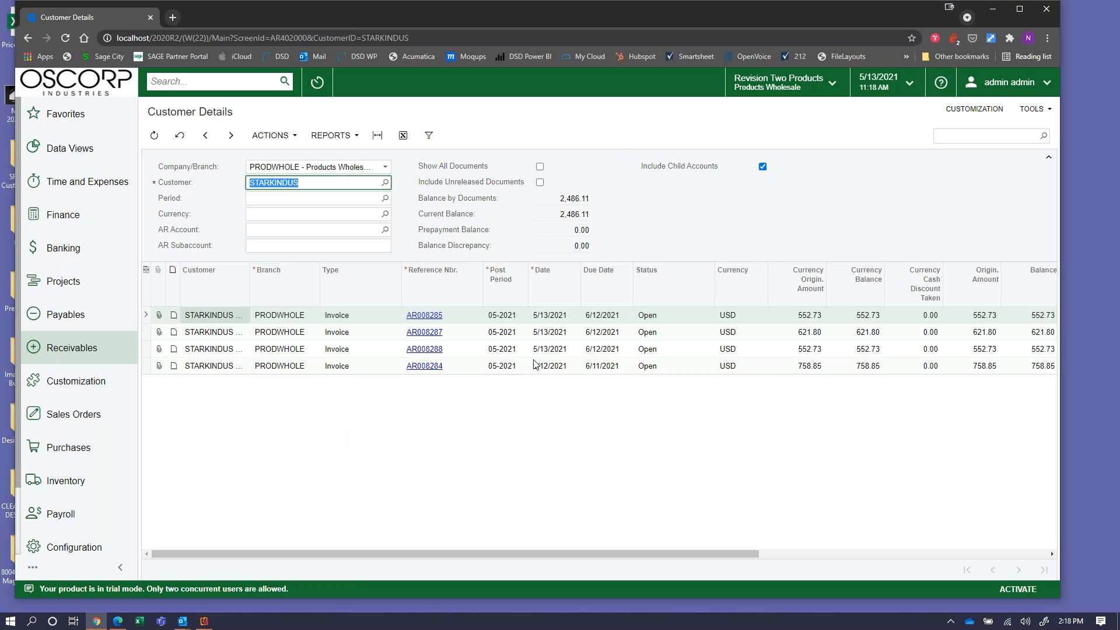
click(465, 165)
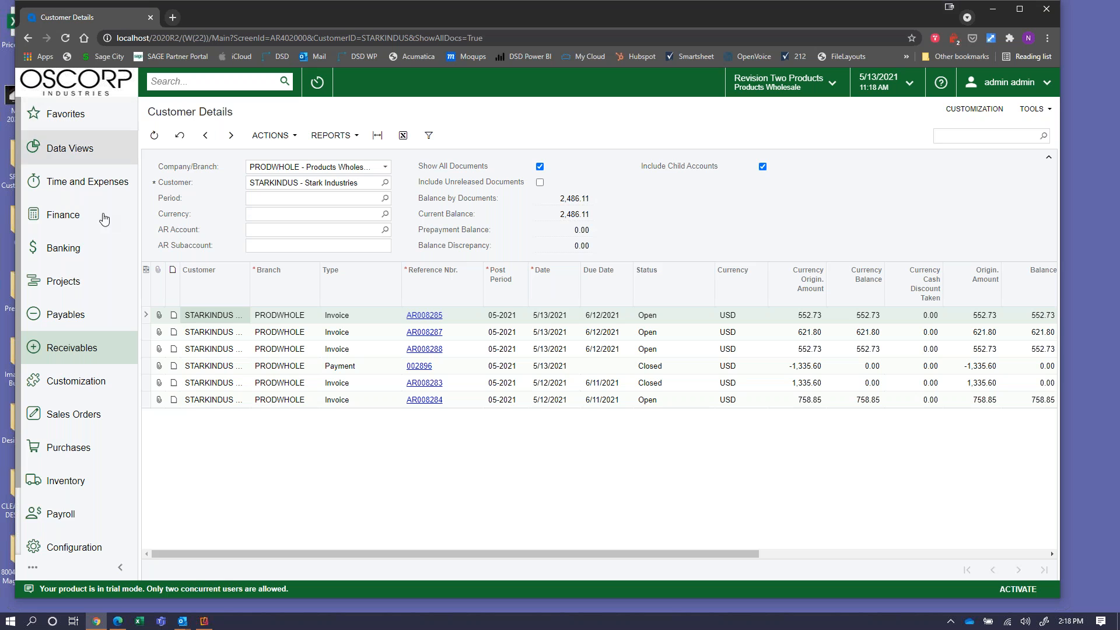
Examine the additional Financials, Operations and Configuration workspaces that are not pinned to the main navigation.
scroll(46, 228, down, 2)
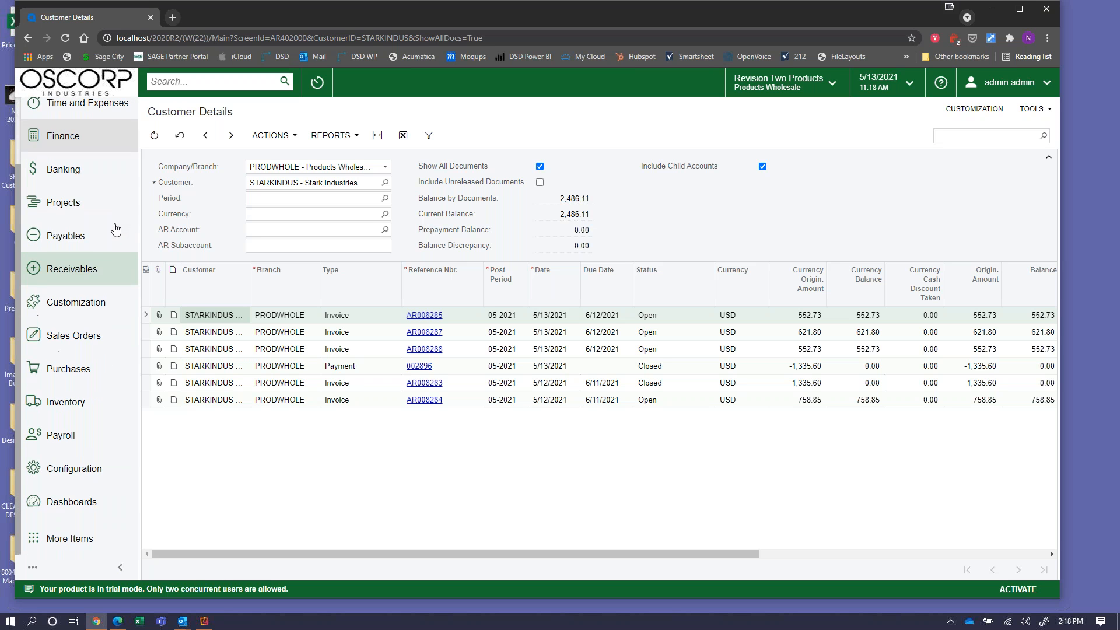
click(75, 532)
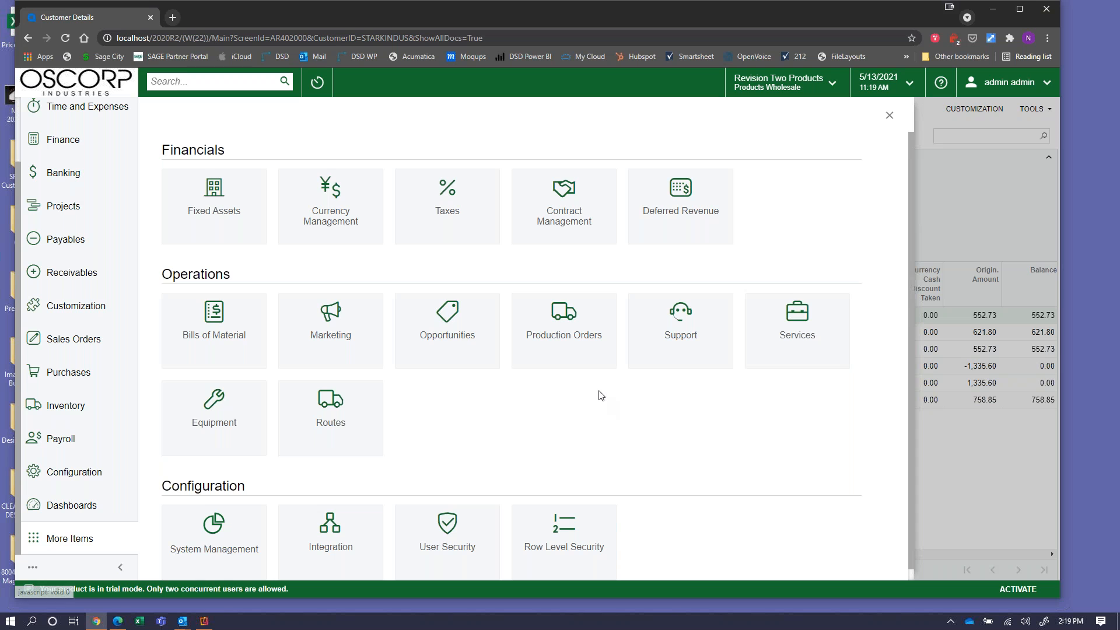
scroll(525, 402, down, 1)
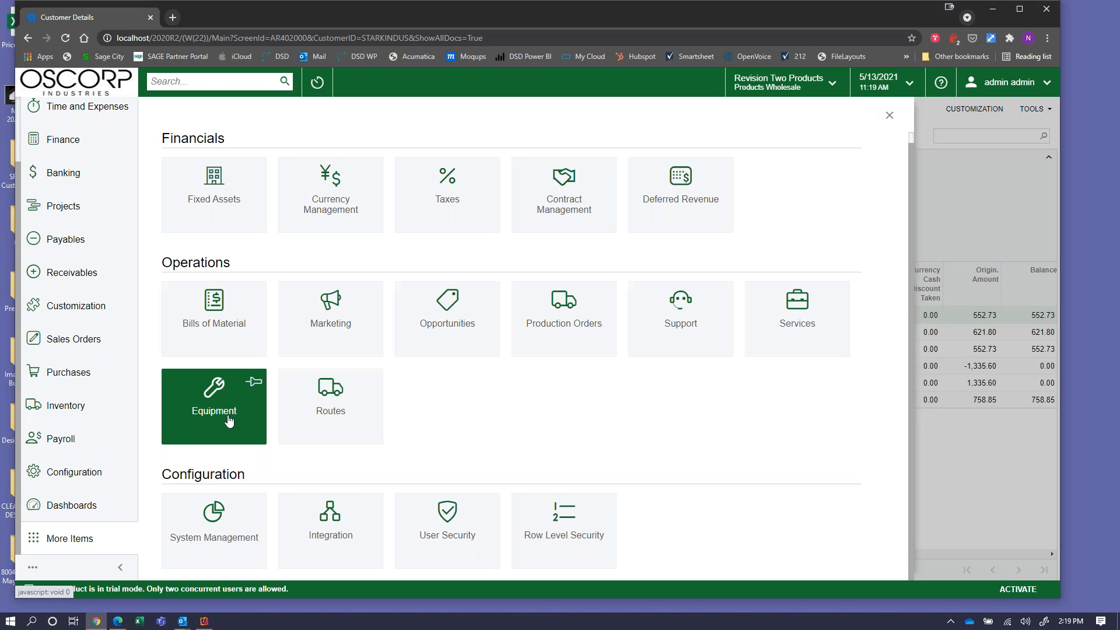
Open the Support Manager dashboard from the CRM dashboards group.
click(54, 501)
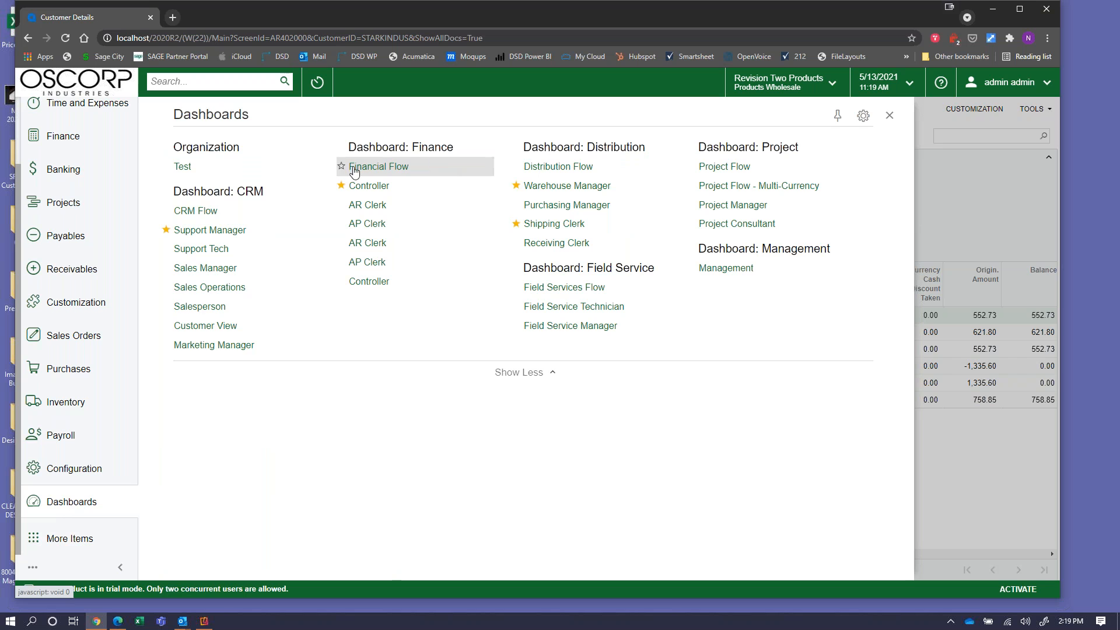
click(210, 230)
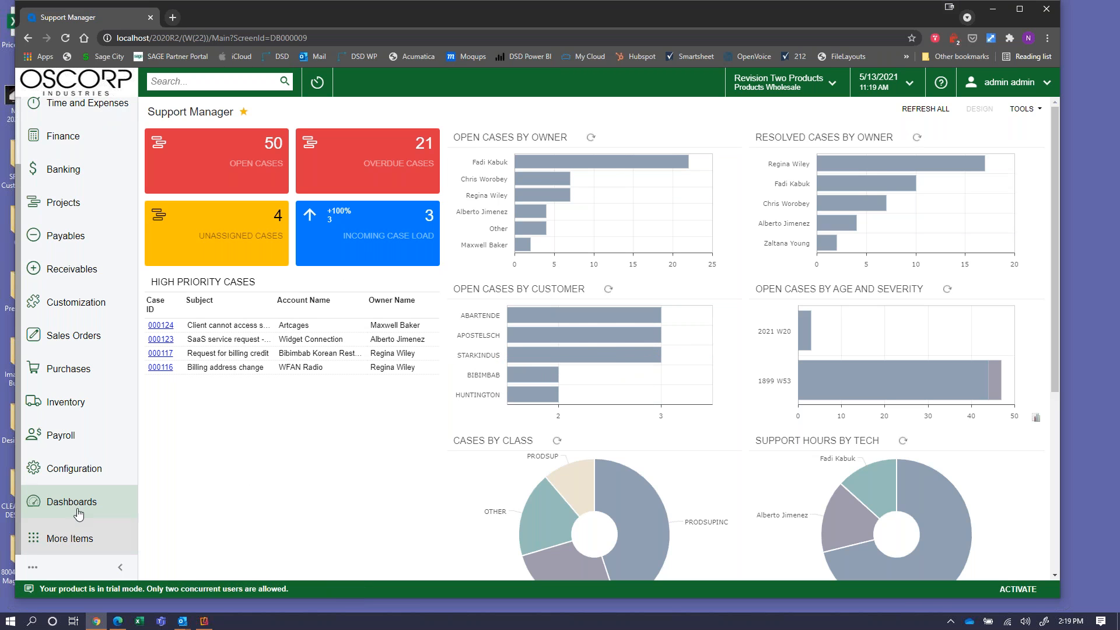
scroll(78, 513, up, 2)
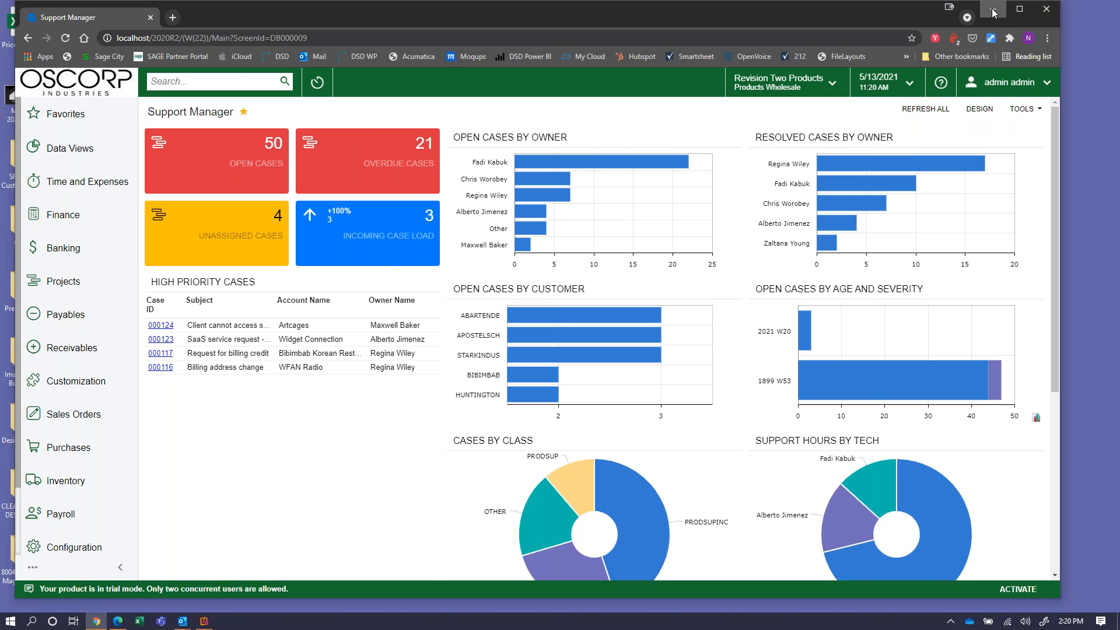
Minimize the open windows, switch to Microsoft Edge, and sign in to the Oscorp customer portal with the prefilled credentials.
click(995, 11)
click(847, 26)
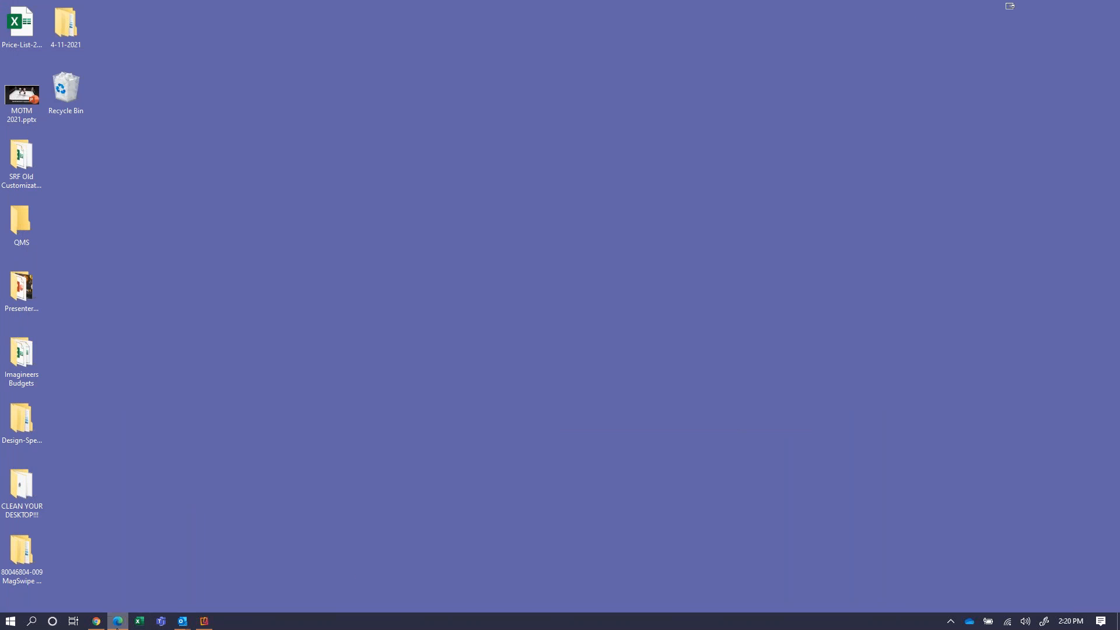
click(117, 622)
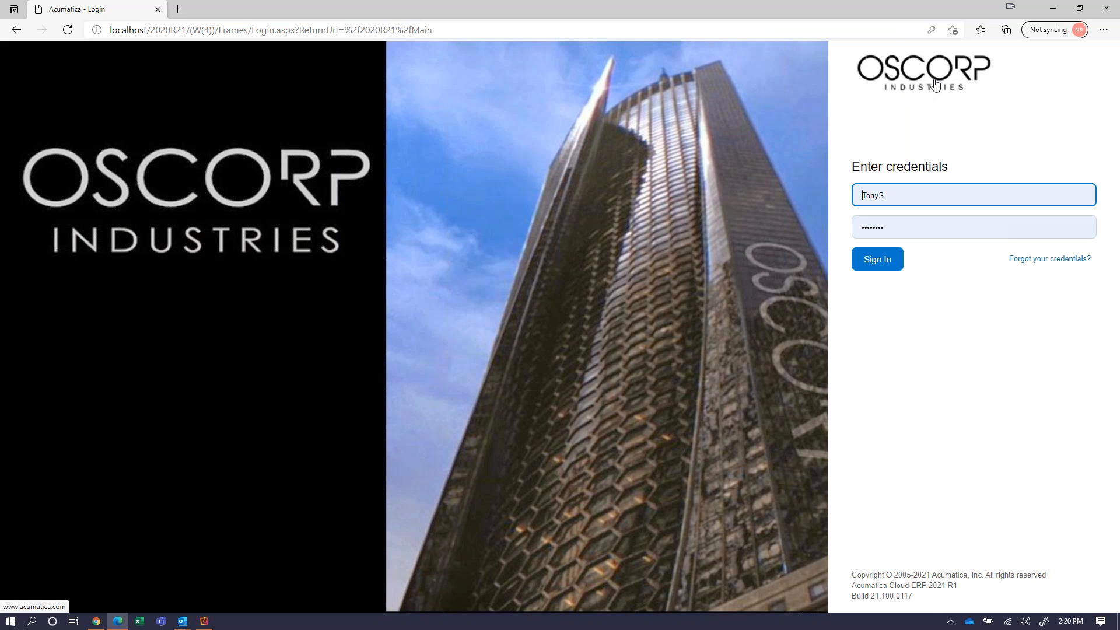
click(885, 264)
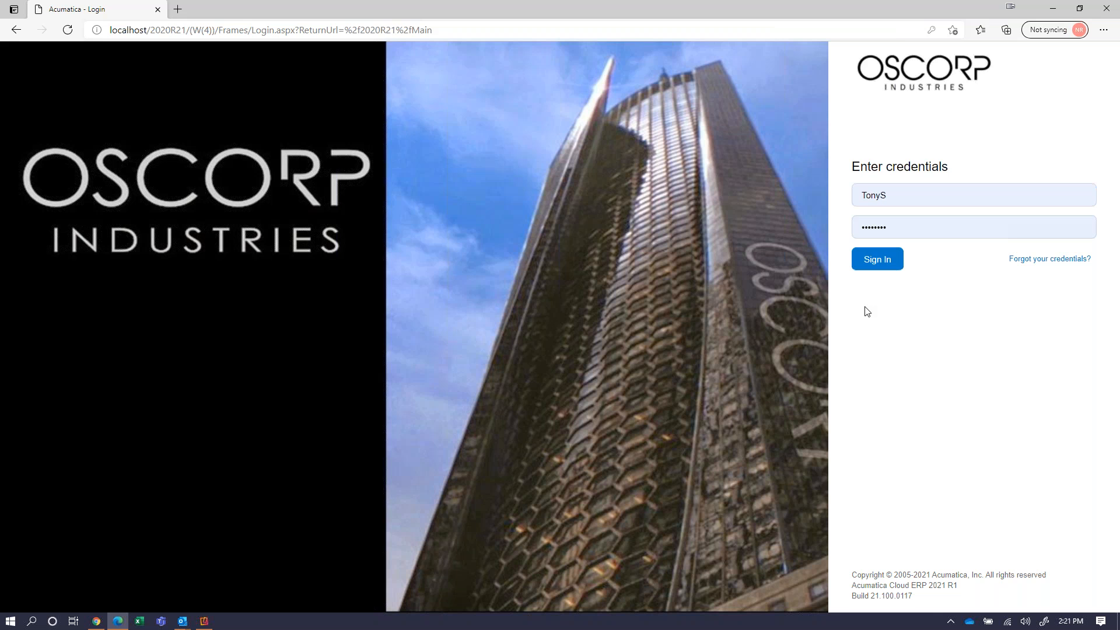
click(878, 260)
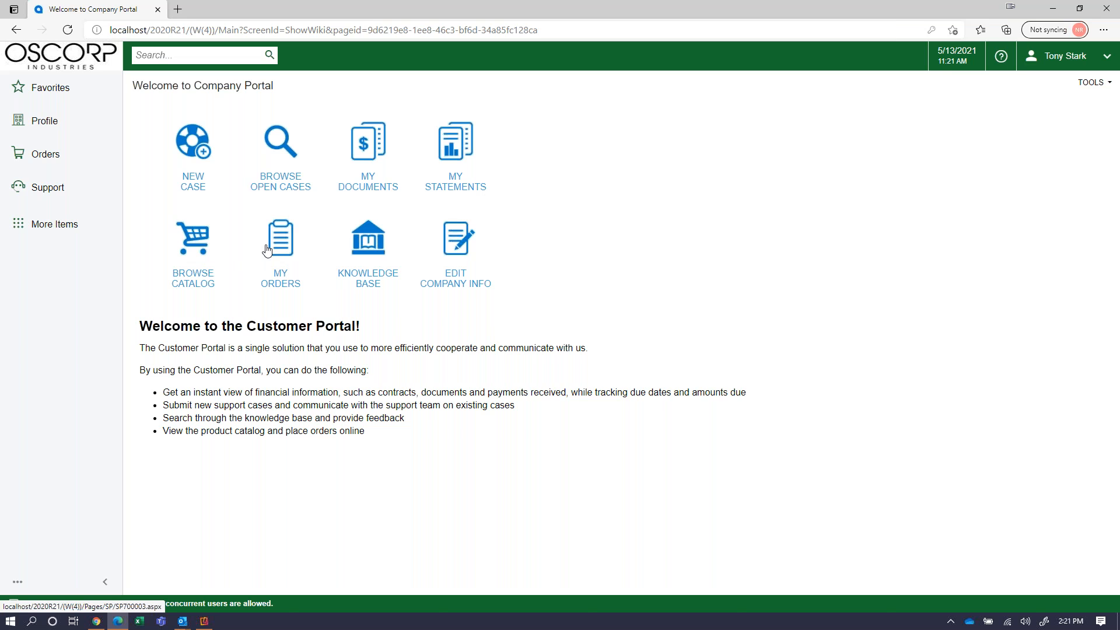
Browse the portal's product catalog and open the shopping cart containing the Acer Laptop Computer.
click(188, 253)
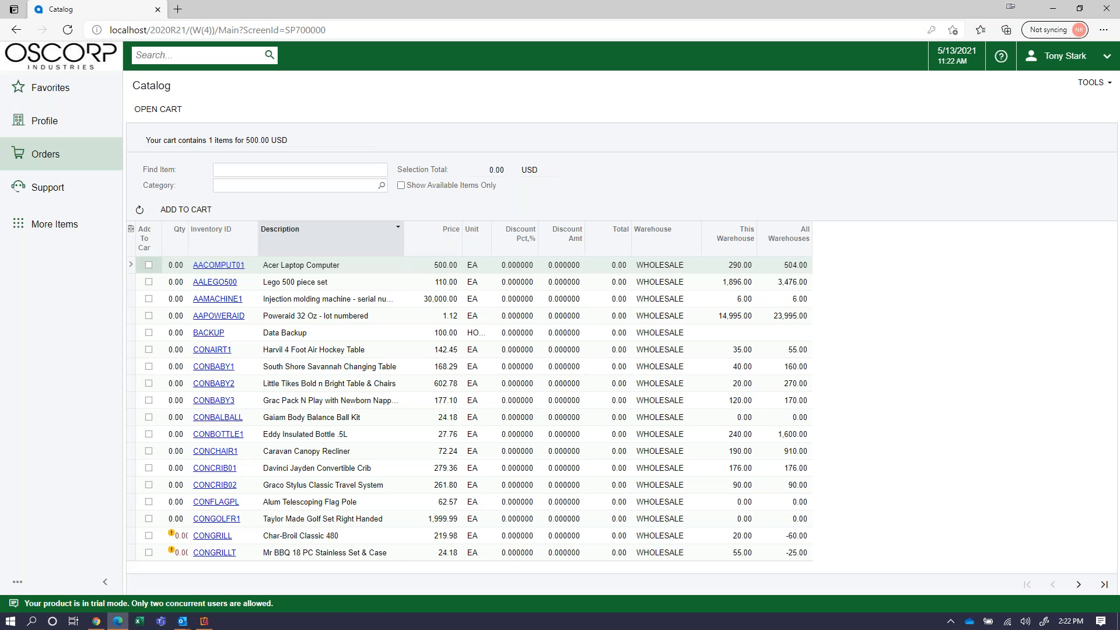
triple_click(231, 141)
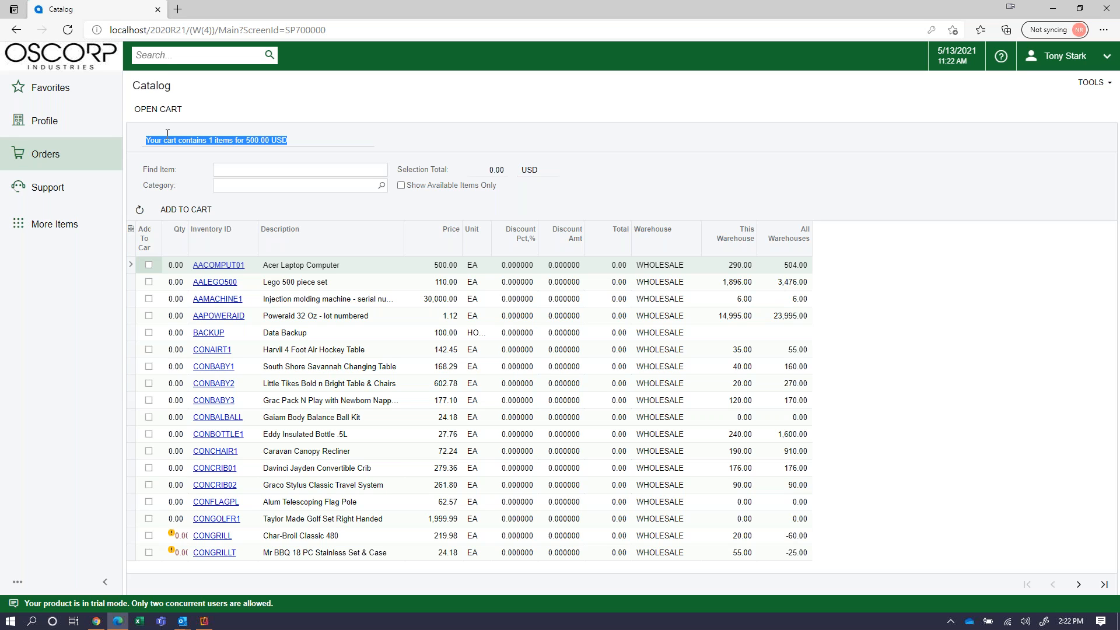
click(146, 117)
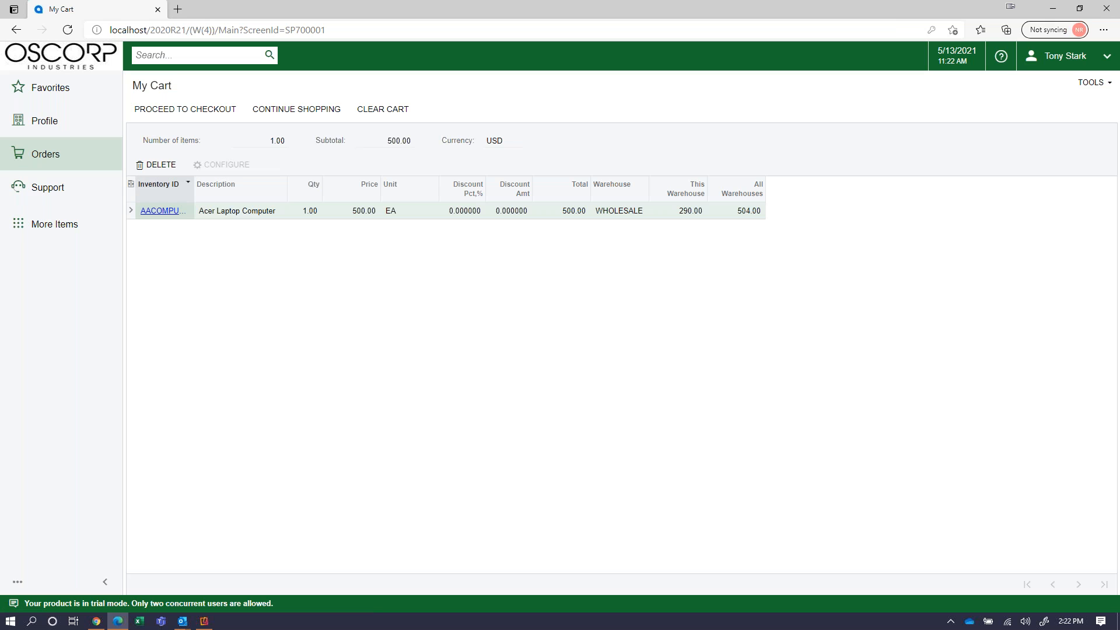
Widen the cart's Inventory ID column and continue shopping in the catalog with only available items shown.
drag(194, 187, 222, 187)
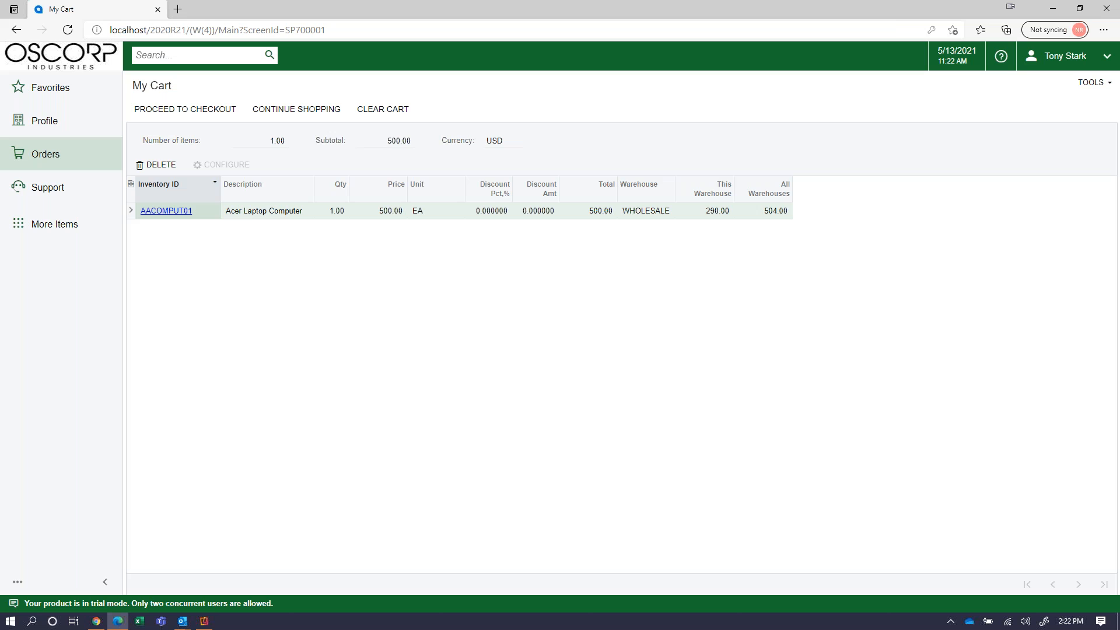
click(282, 111)
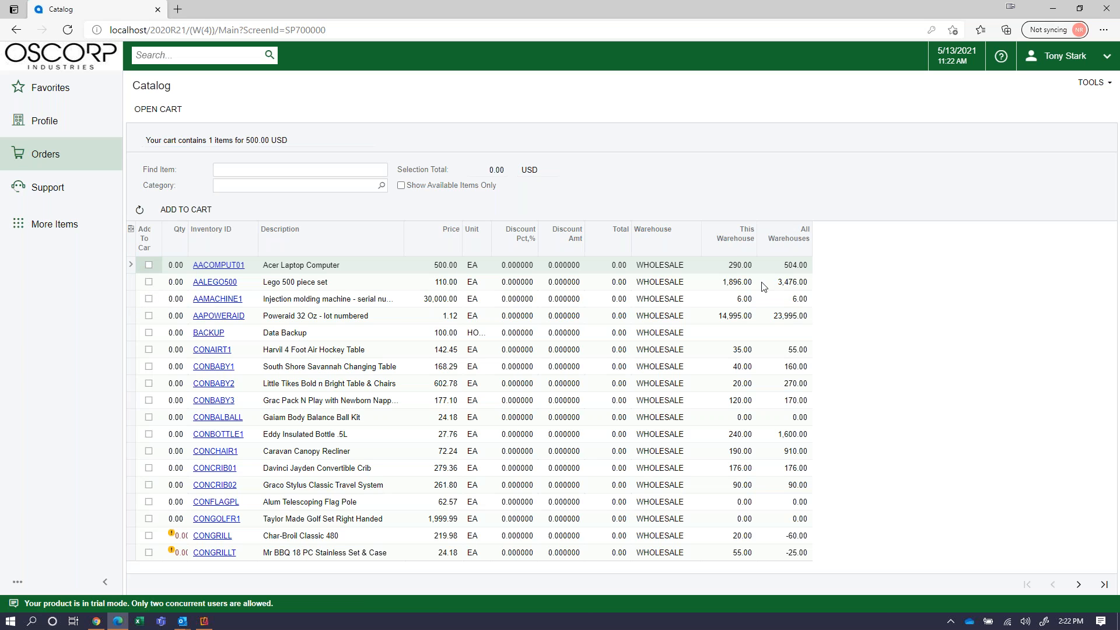
click(400, 186)
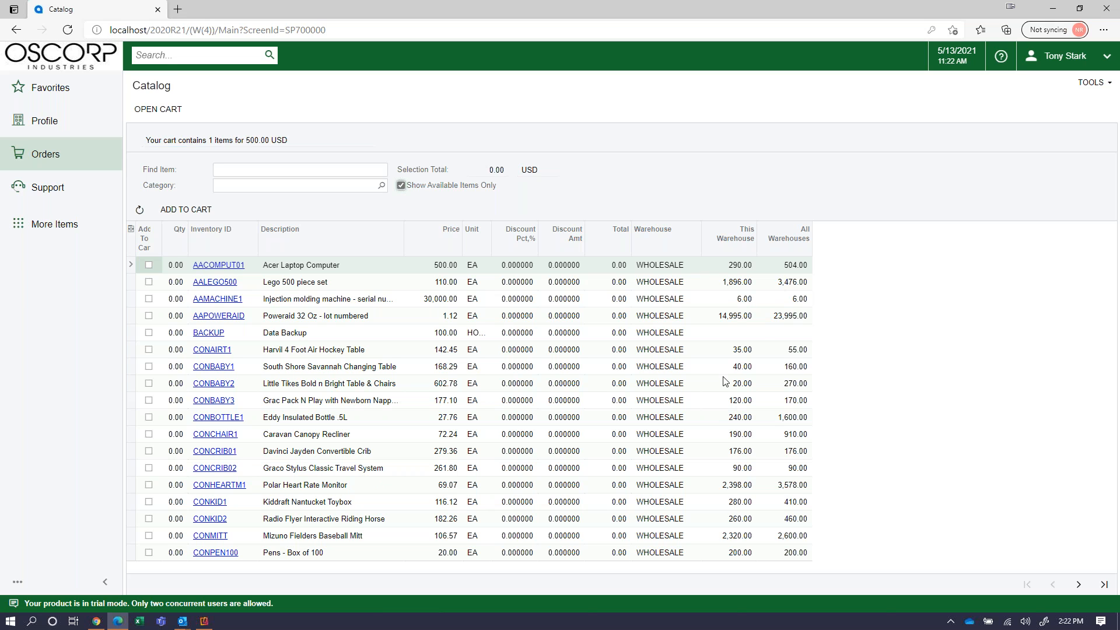
Add another Acer Laptop Computer from the catalog to the cart and reopen the cart.
click(148, 266)
click(187, 211)
click(186, 209)
triple_click(149, 140)
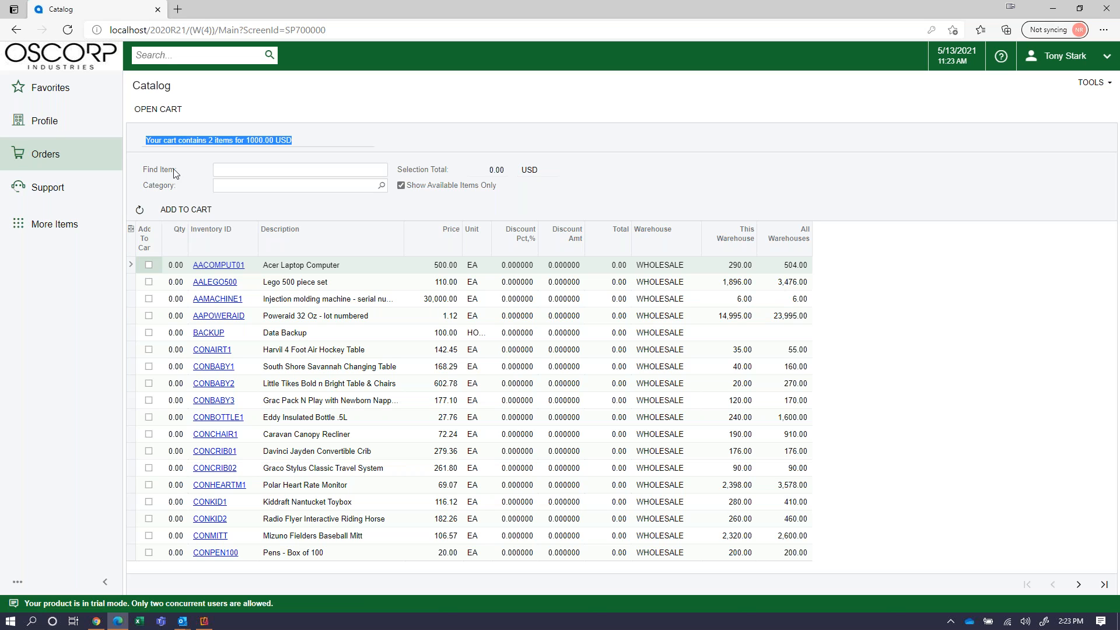
click(158, 109)
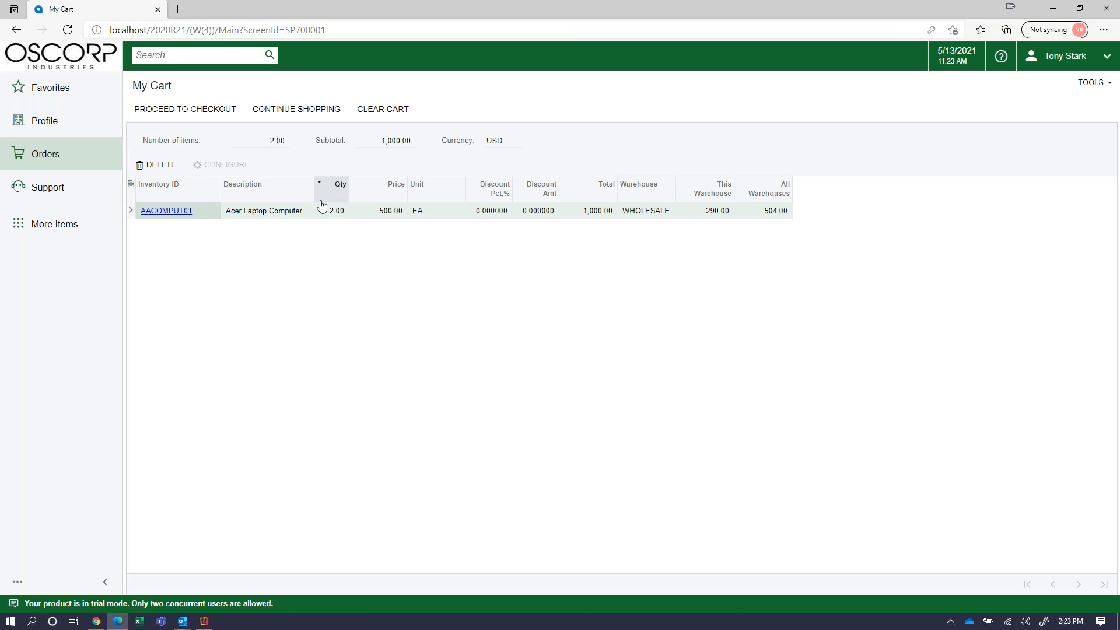
Proceed to checkout and set the Ship Via method to FEDEXGROUND.
click(199, 116)
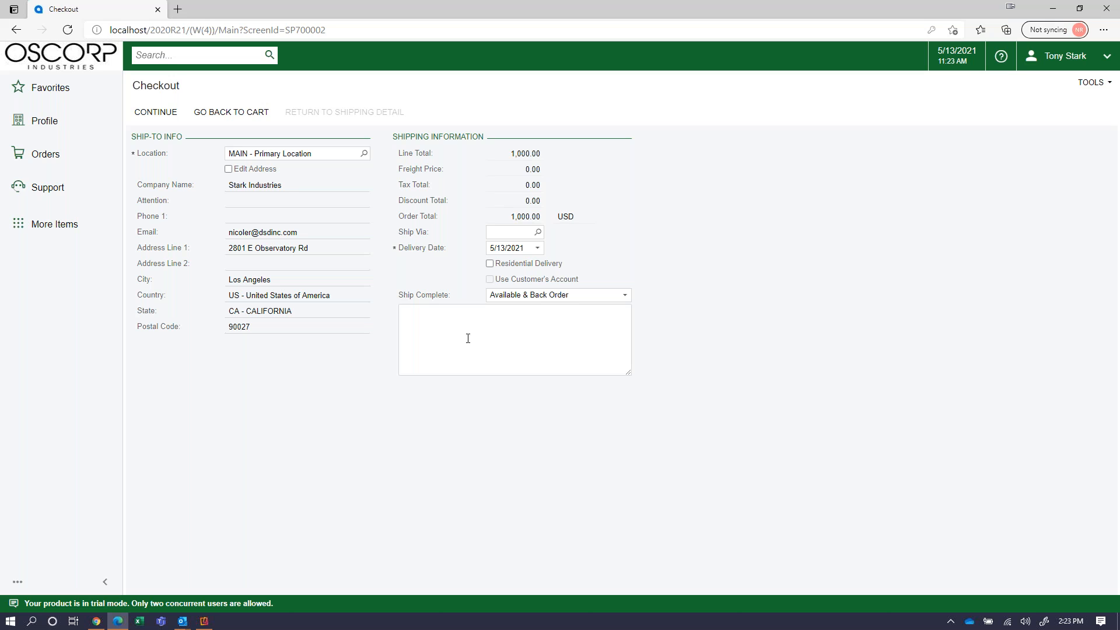
click(290, 184)
click(537, 232)
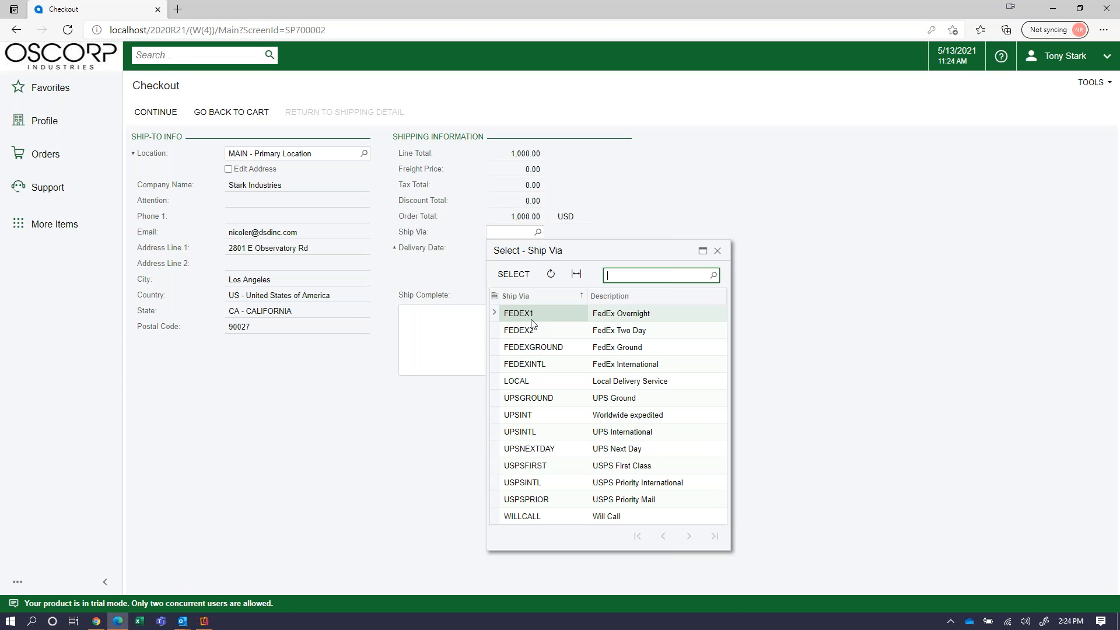
click(539, 352)
double_click(540, 352)
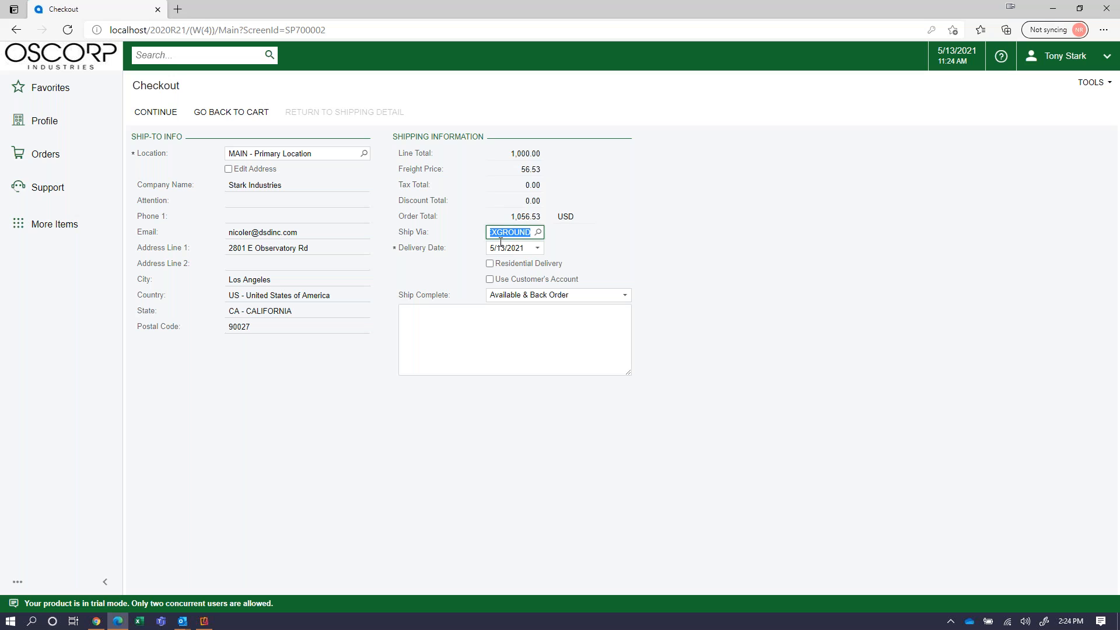
Examine the freight price, the Ship Complete options and the empty notes box on the checkout form.
click(534, 174)
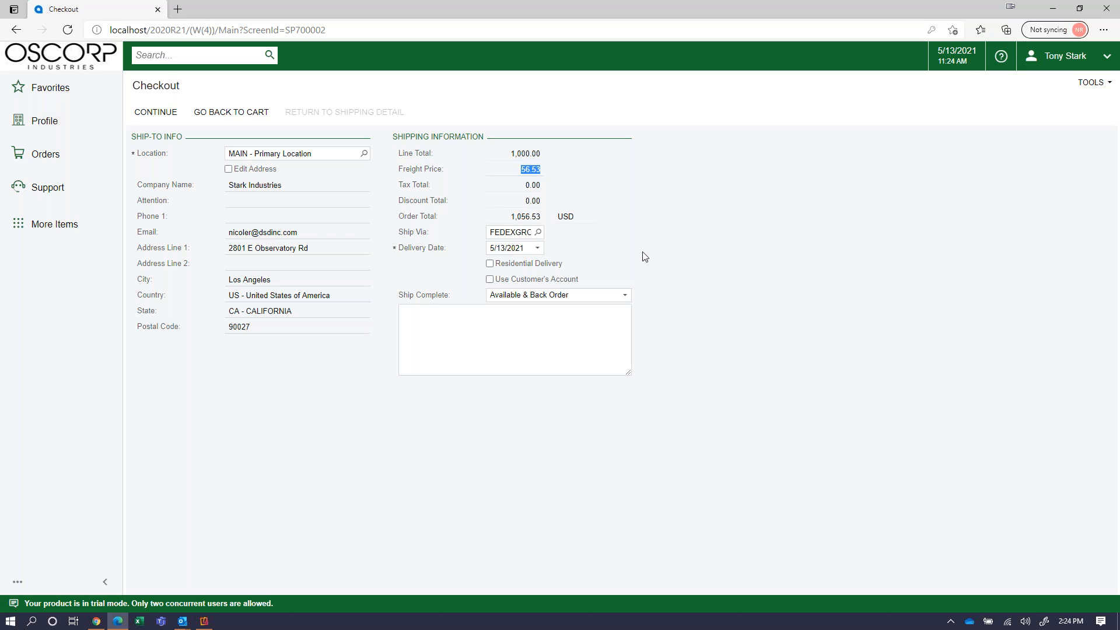
click(416, 338)
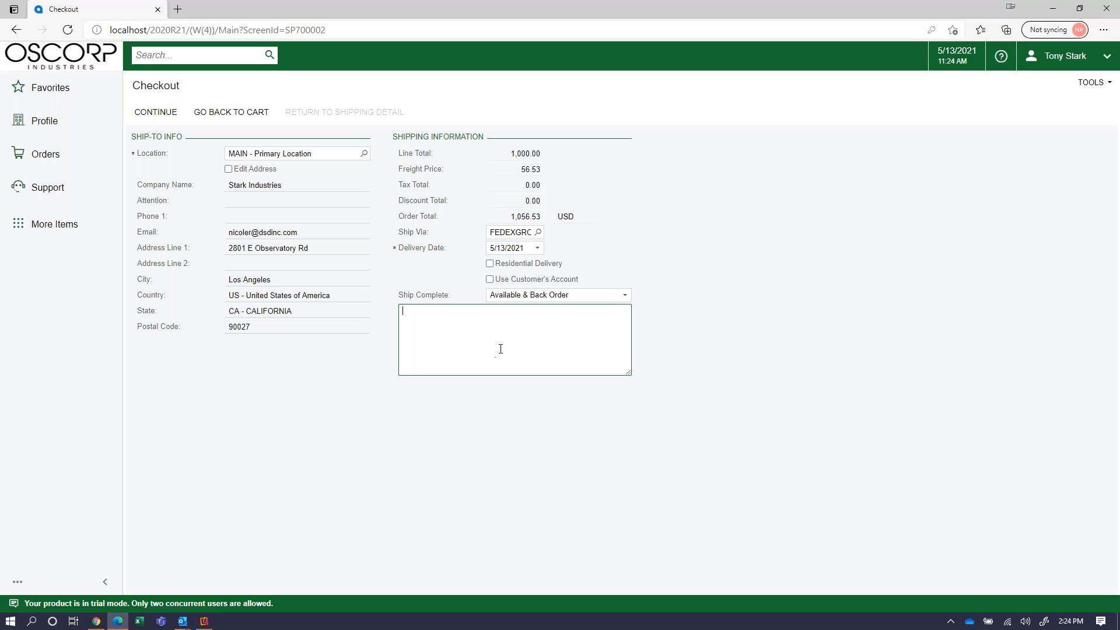
click(531, 297)
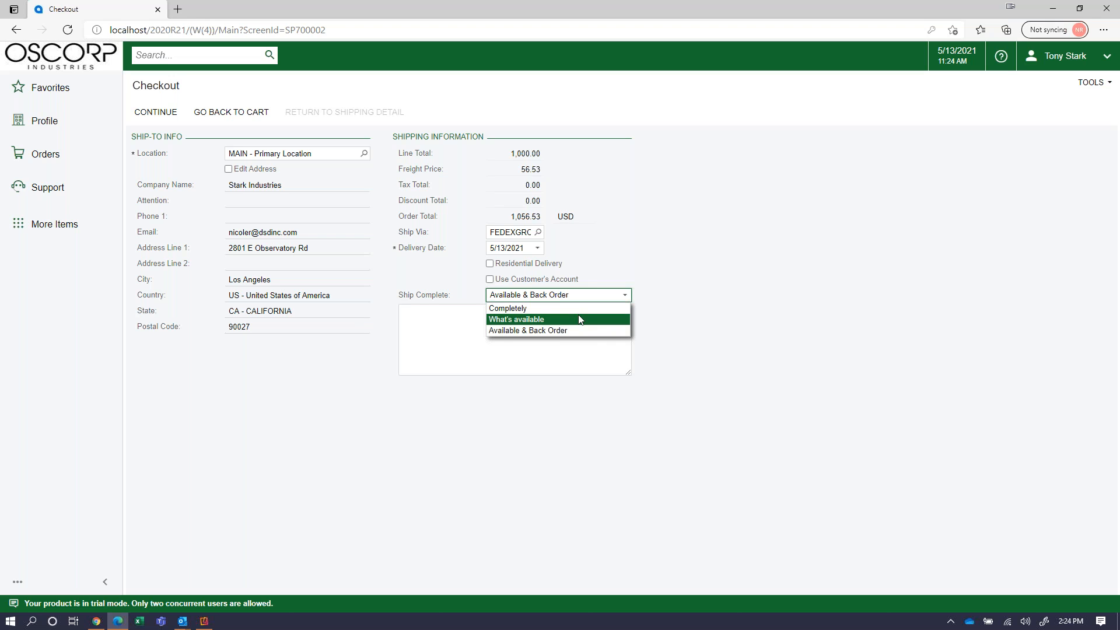
click(457, 358)
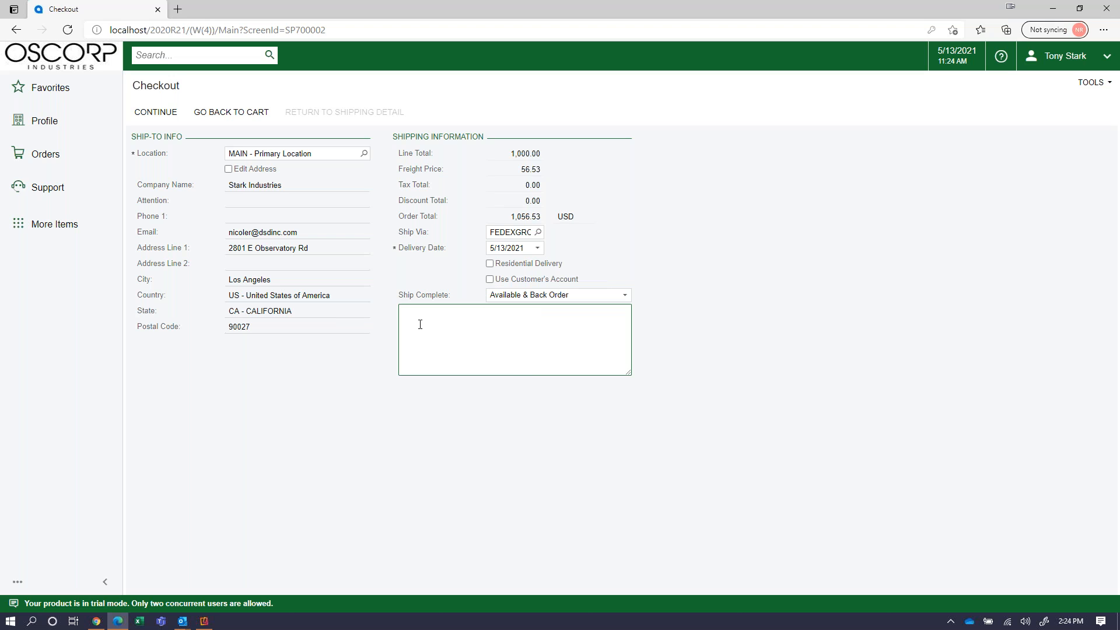
Continue to the checkout summary, submit the order, and review the resulting sales order document.
click(174, 121)
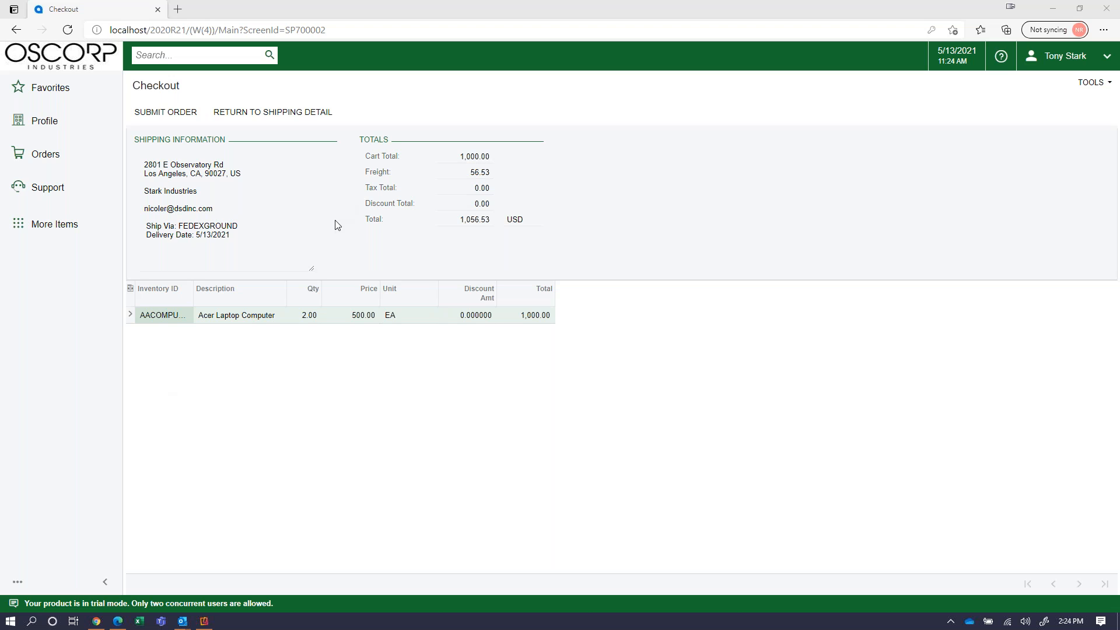
click(474, 220)
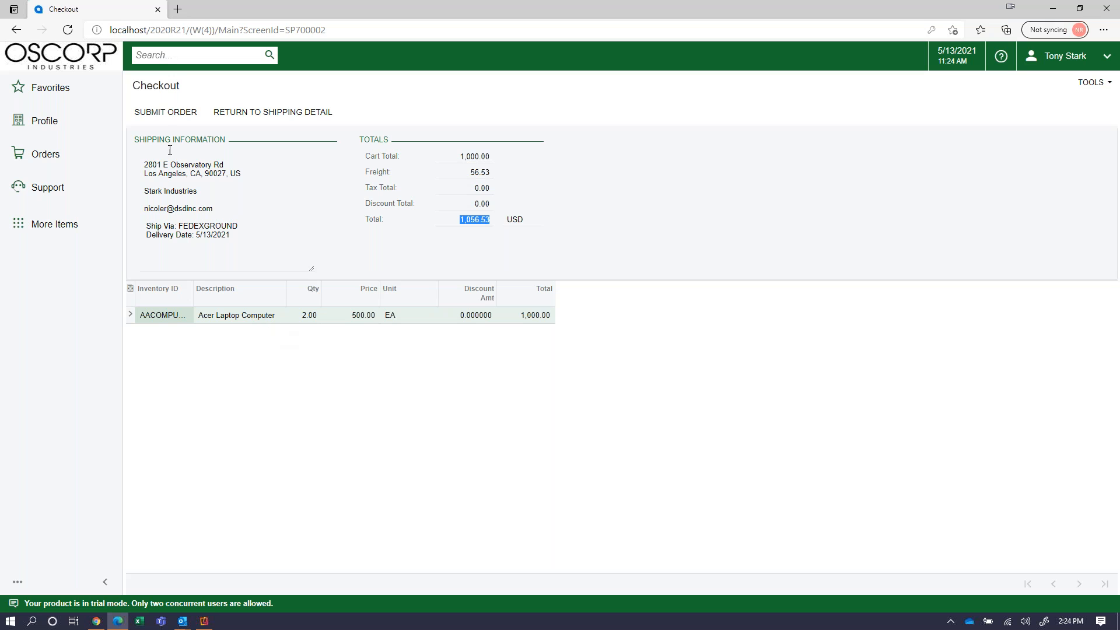
click(158, 116)
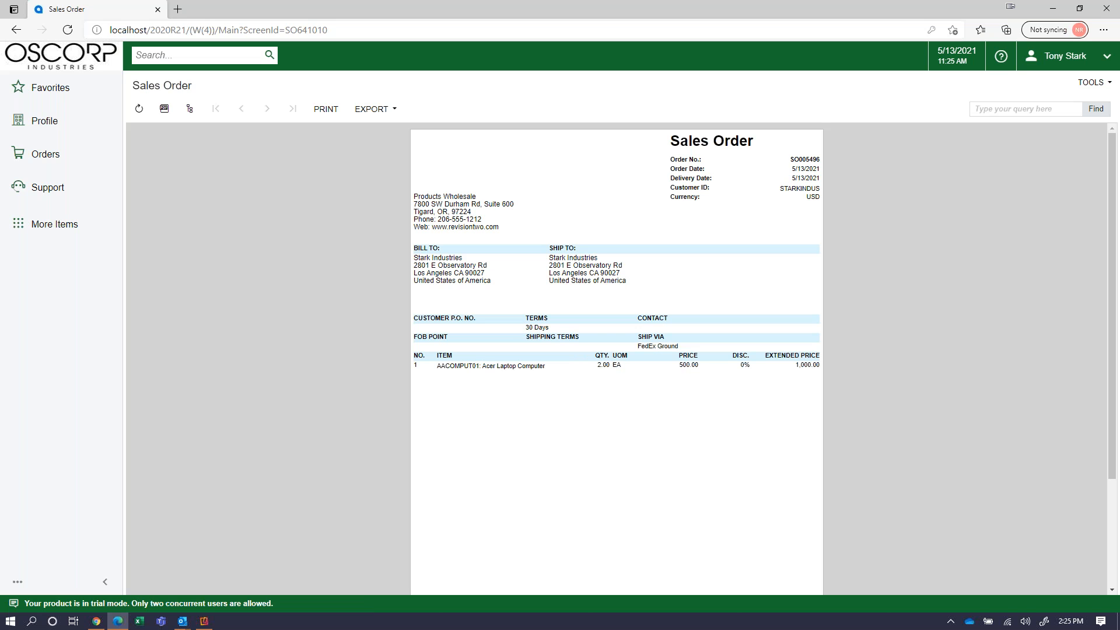
scroll(293, 208, down, 3)
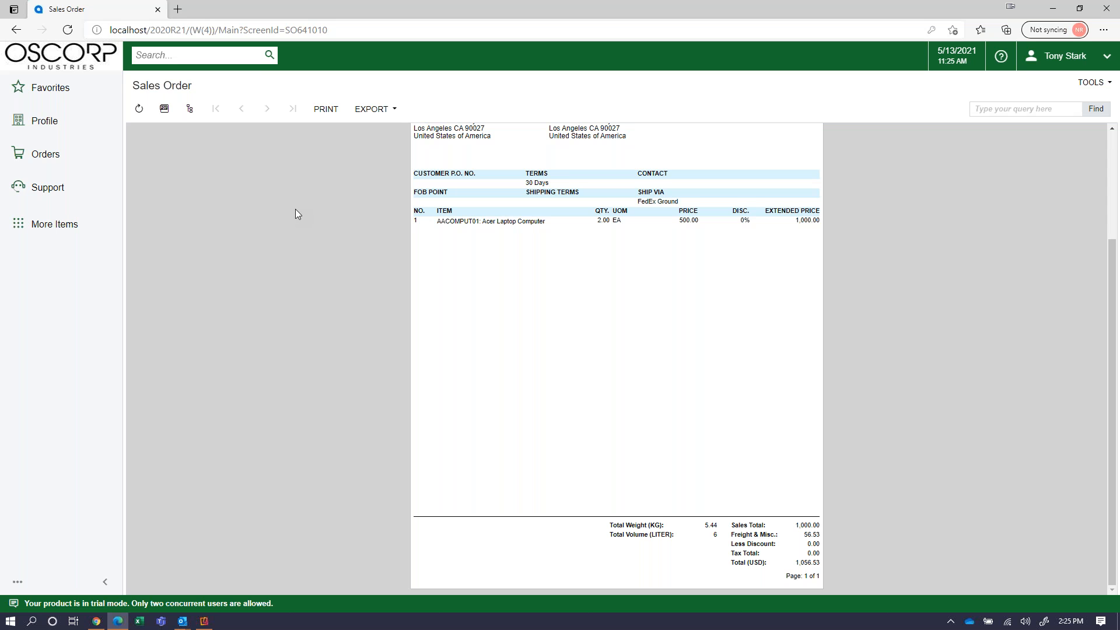
scroll(295, 210, up, 2)
scroll(299, 210, up, 2)
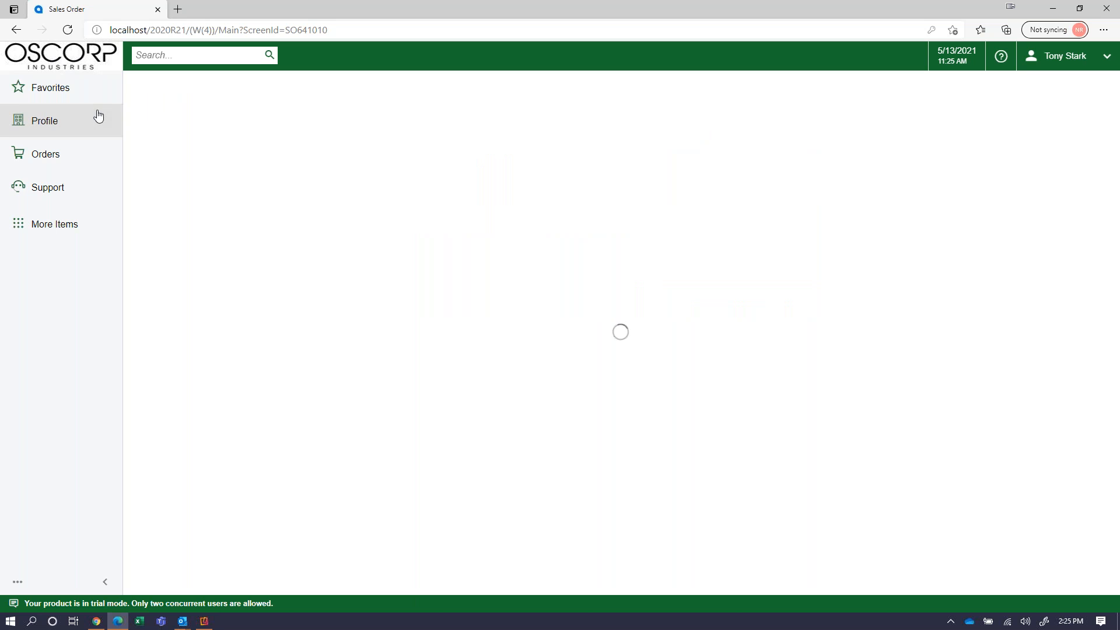
Open My Documents from the portal home page and compare the open documents with all records.
click(51, 64)
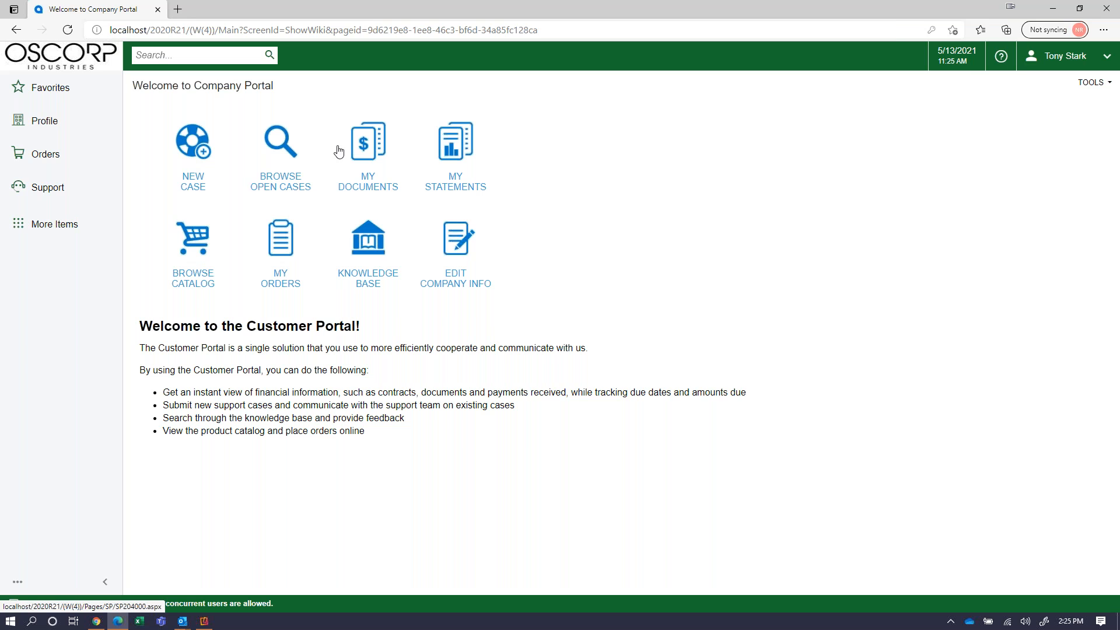
click(377, 153)
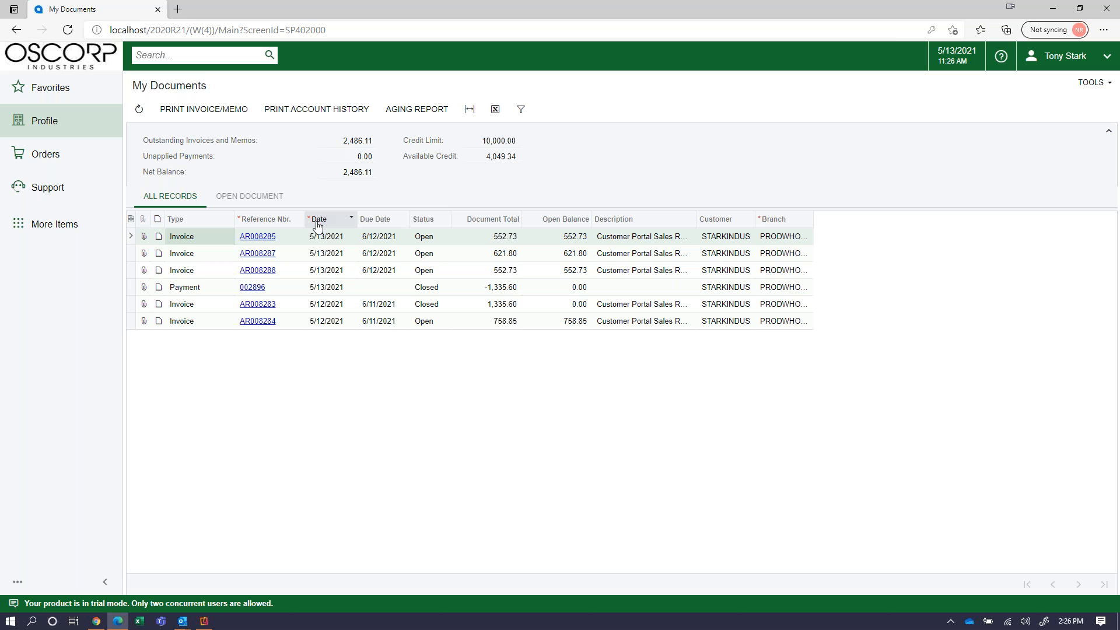
double_click(356, 172)
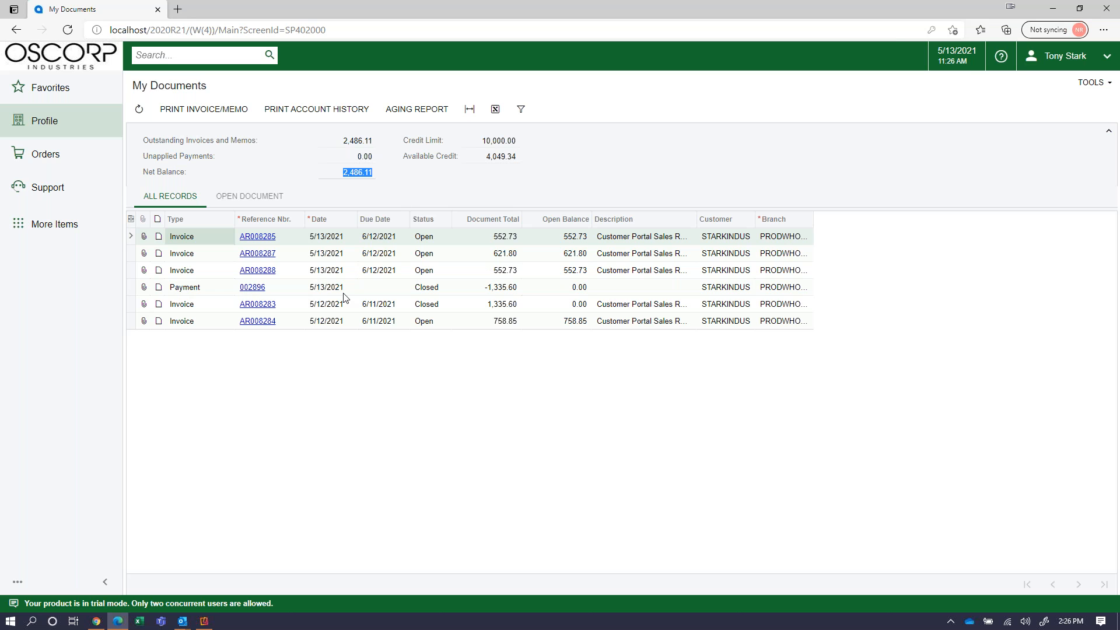
click(256, 204)
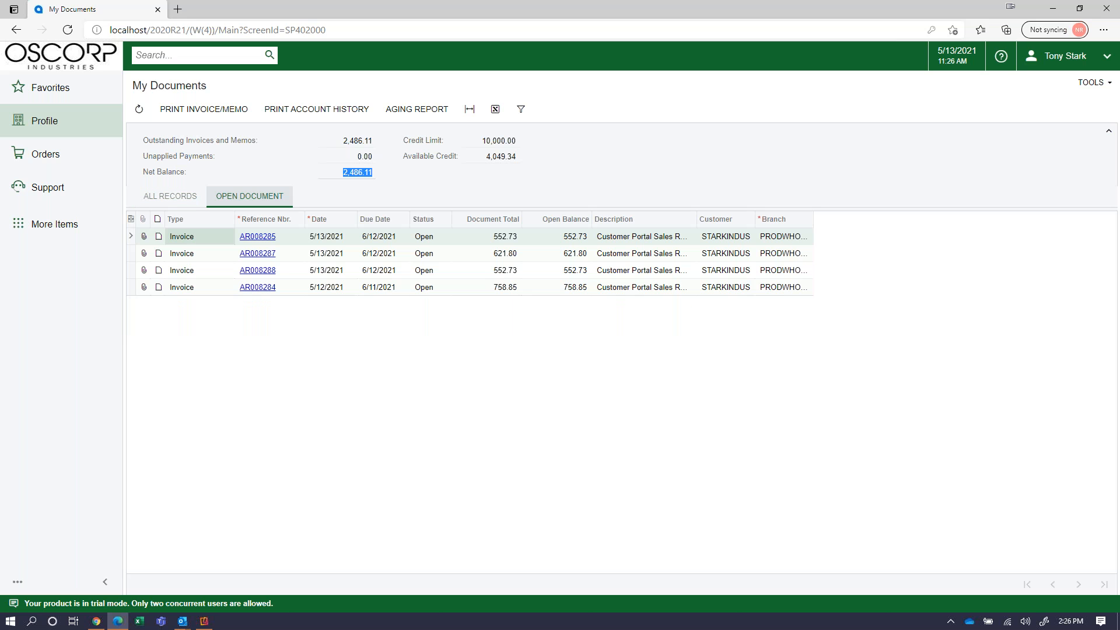
click(186, 196)
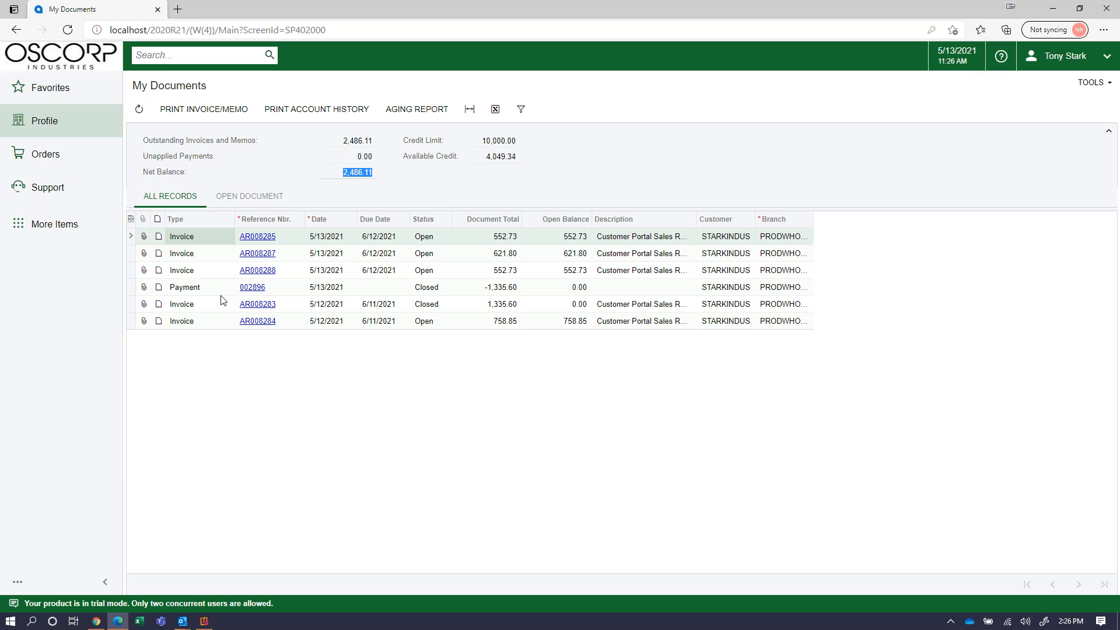
Preview the printable version of the first listed invoice, and view the open support cases.
click(187, 112)
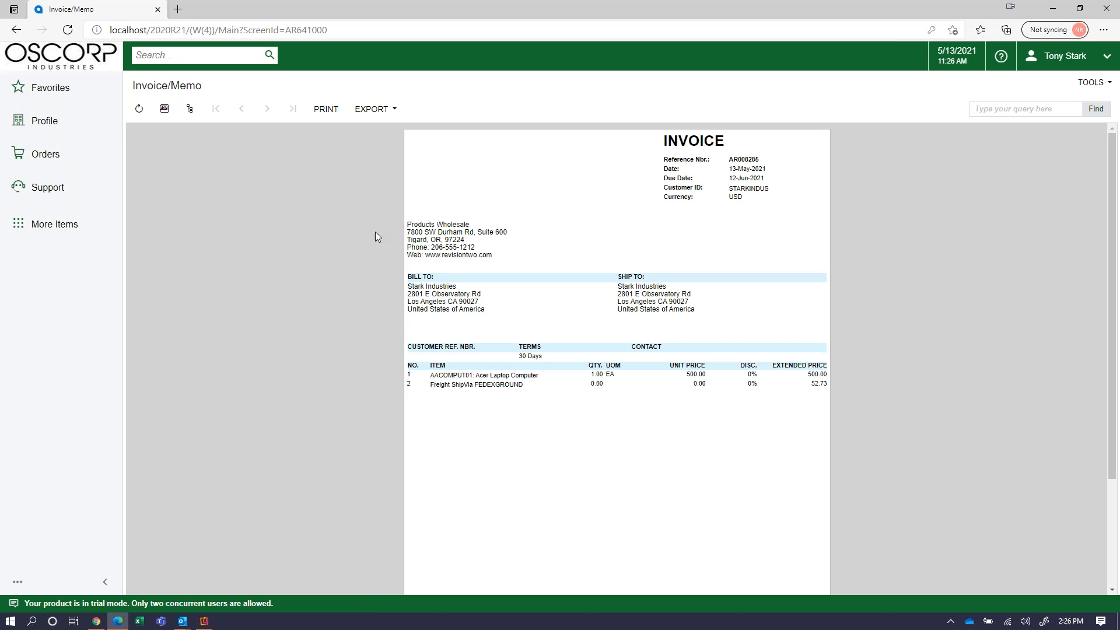
click(16, 29)
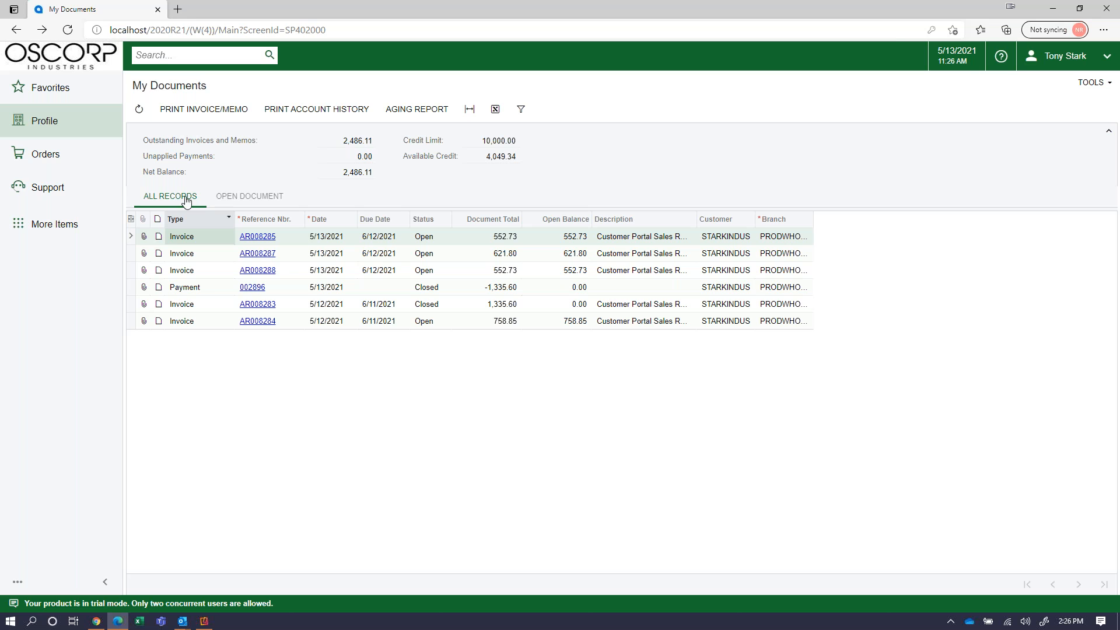
click(49, 188)
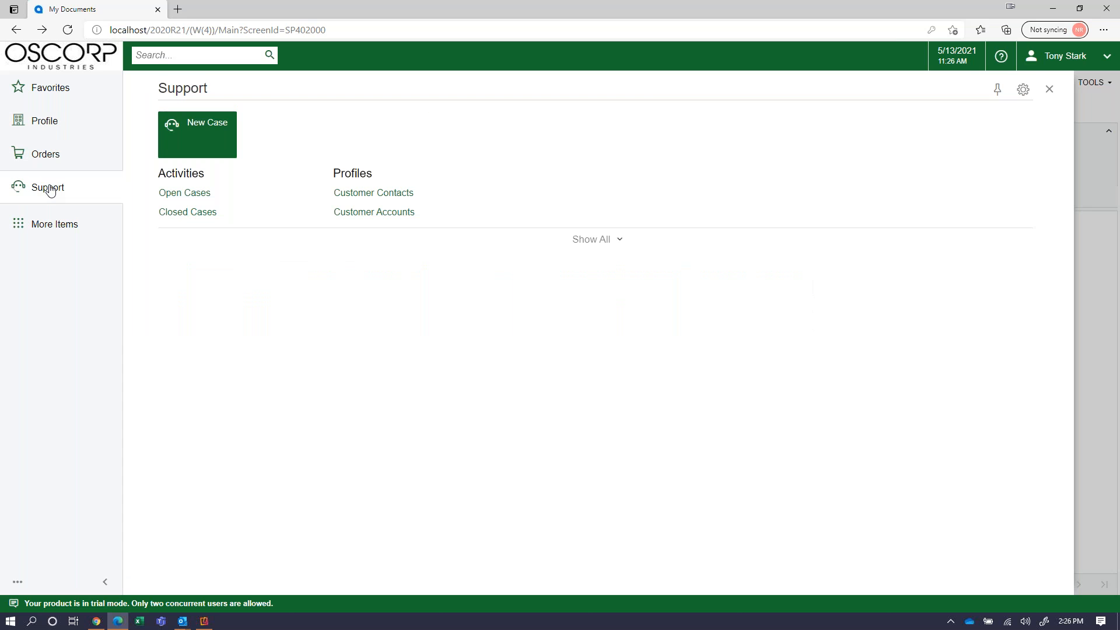
click(185, 193)
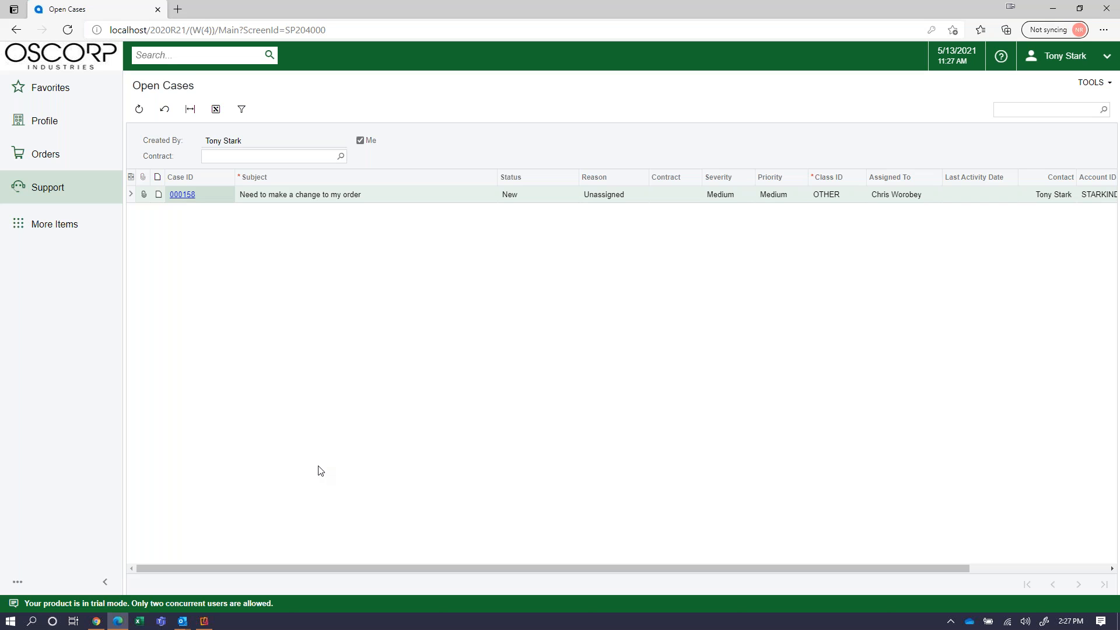
Switch from the portal to Acumatica ERP in Google Chrome and open the Shipping Clerk dashboard from the favorites.
click(1053, 12)
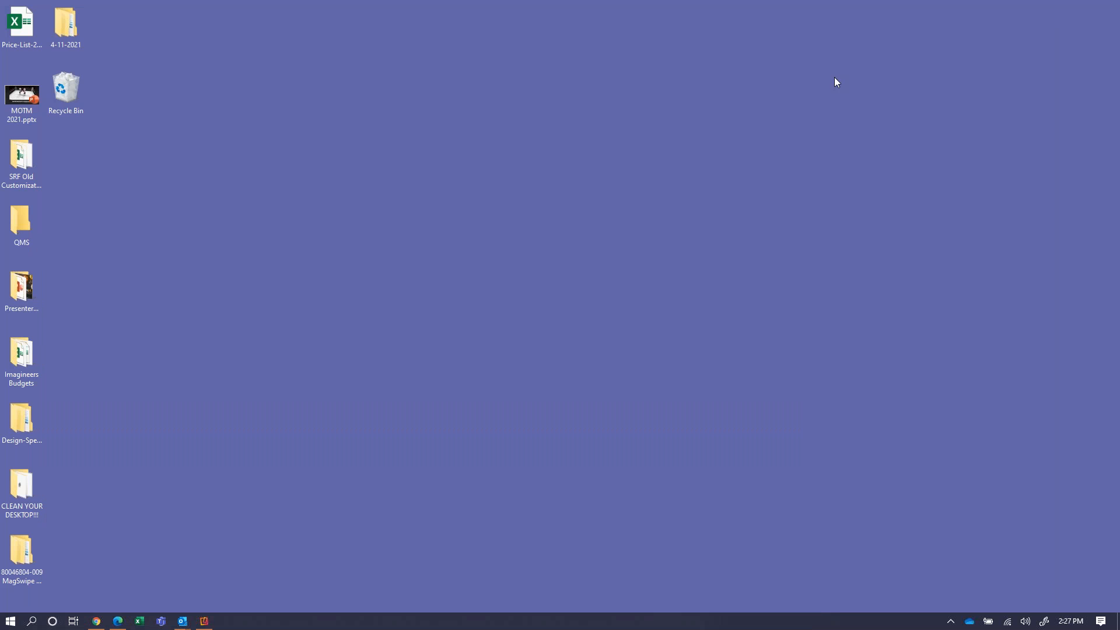
click(97, 621)
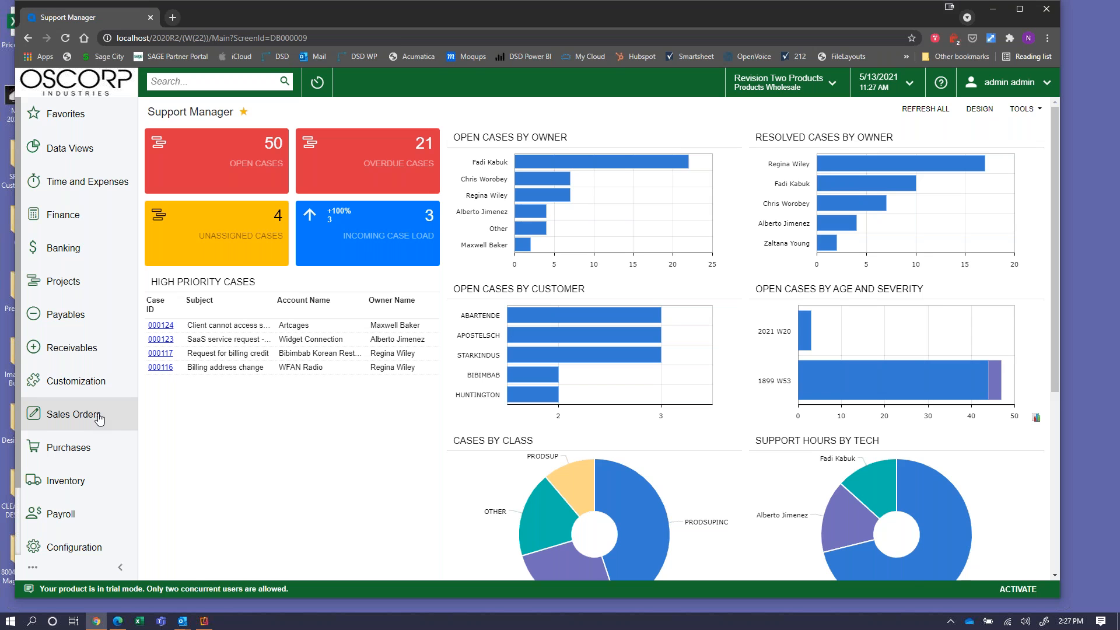
click(115, 122)
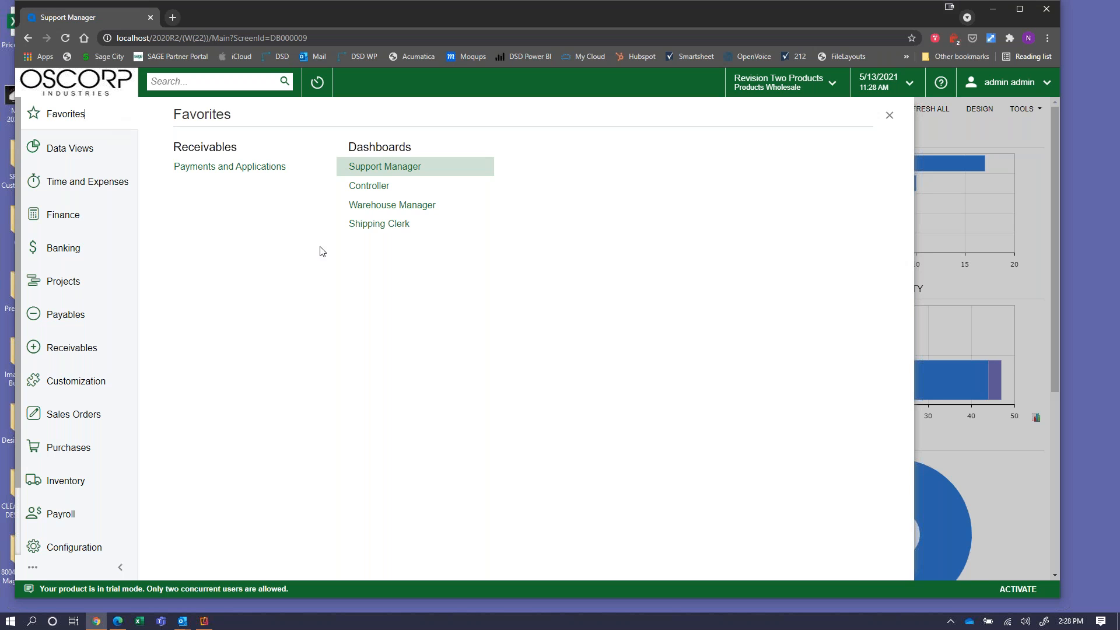
click(379, 224)
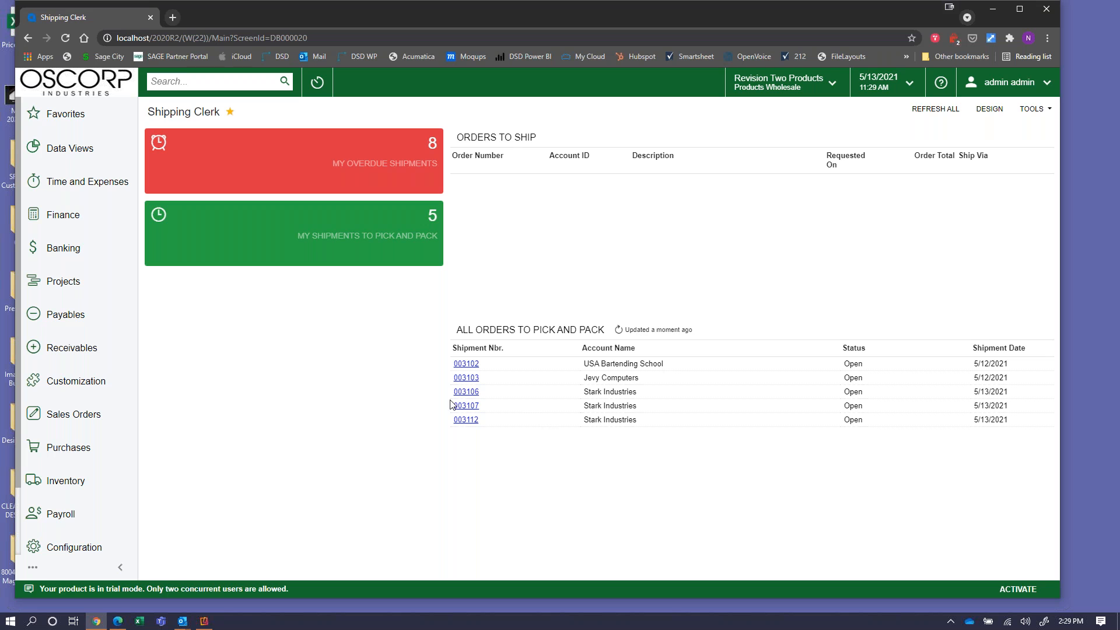
Open the last Stark Industries shipment under All Orders to Pick and Pack and review its shipping and package details.
click(466, 420)
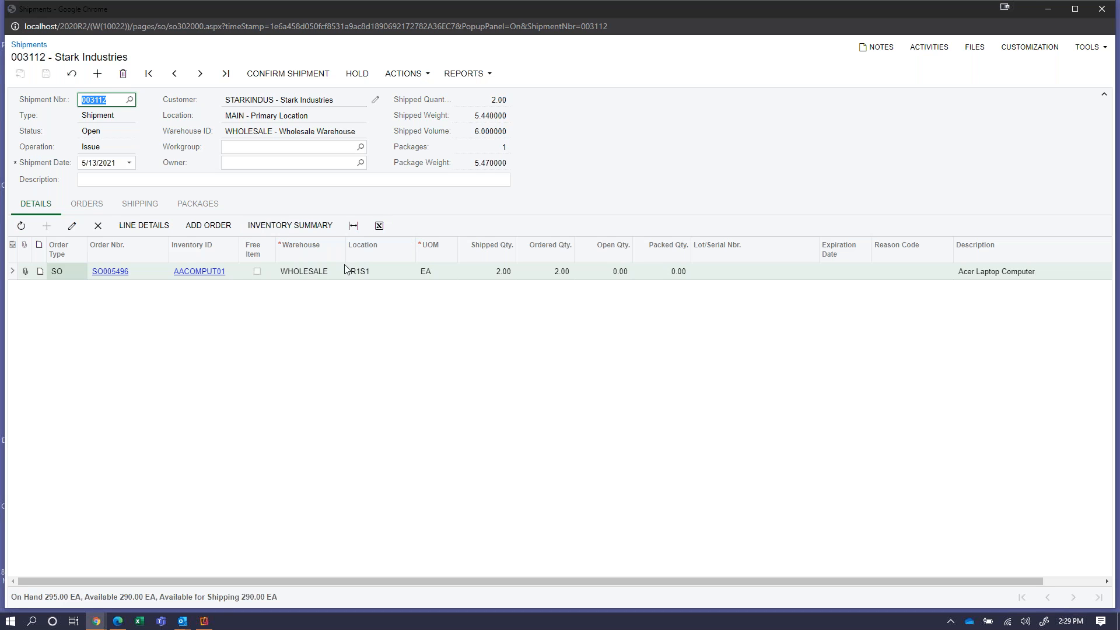
click(145, 212)
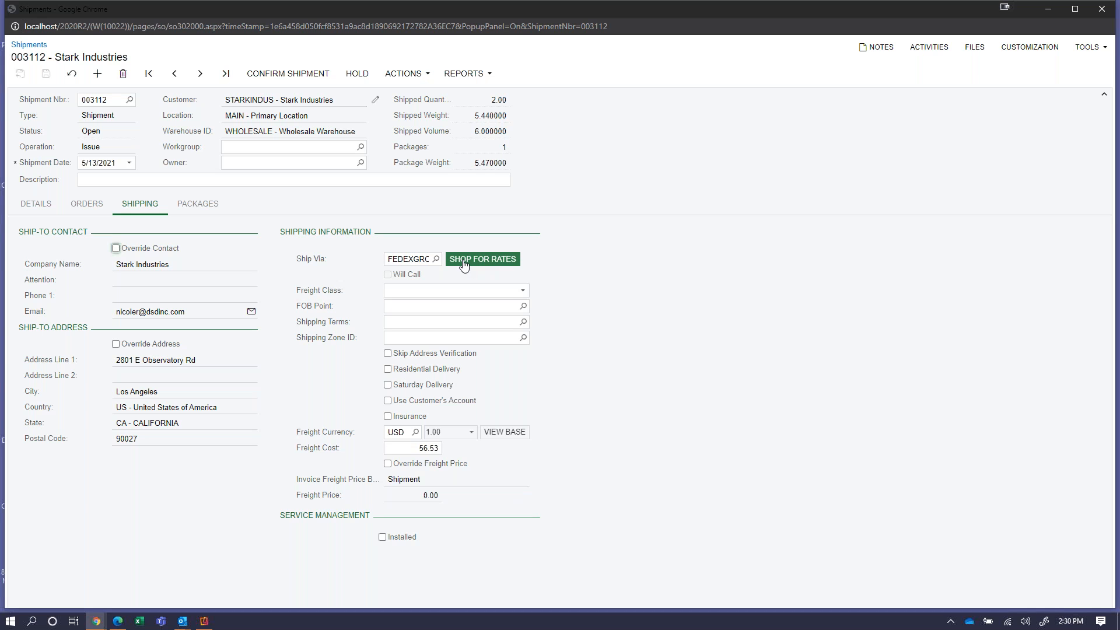
click(202, 202)
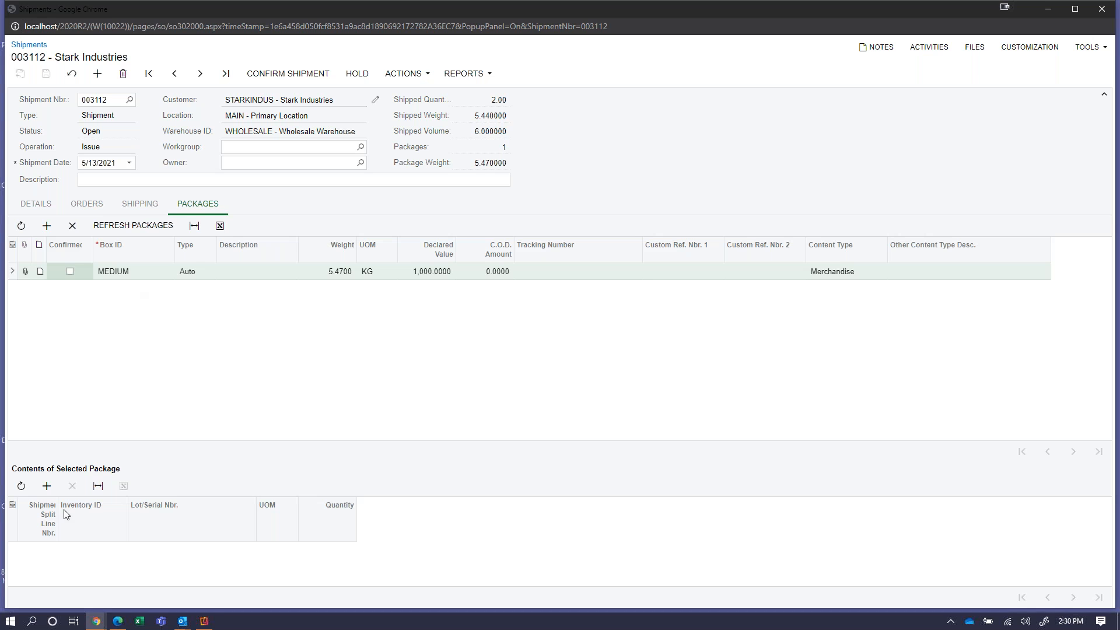
Switch to the mirrored iPhone and browse the Acumatica mobile app's home screen down to Warehouse Management.
mouse_move(205, 623)
click(212, 622)
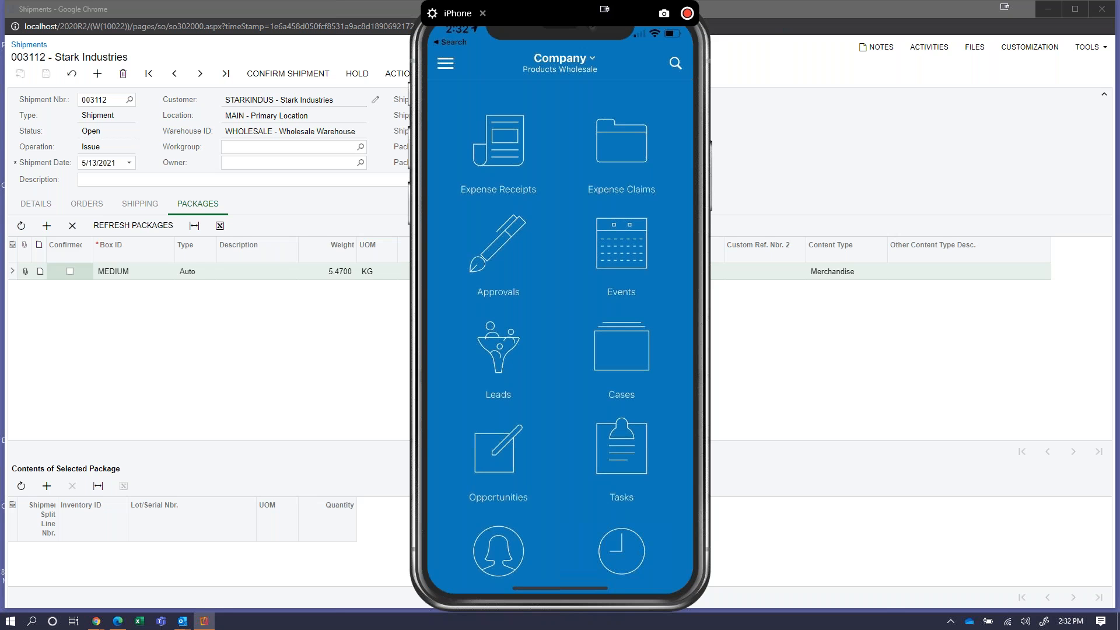
scroll(560, 327, down, 10)
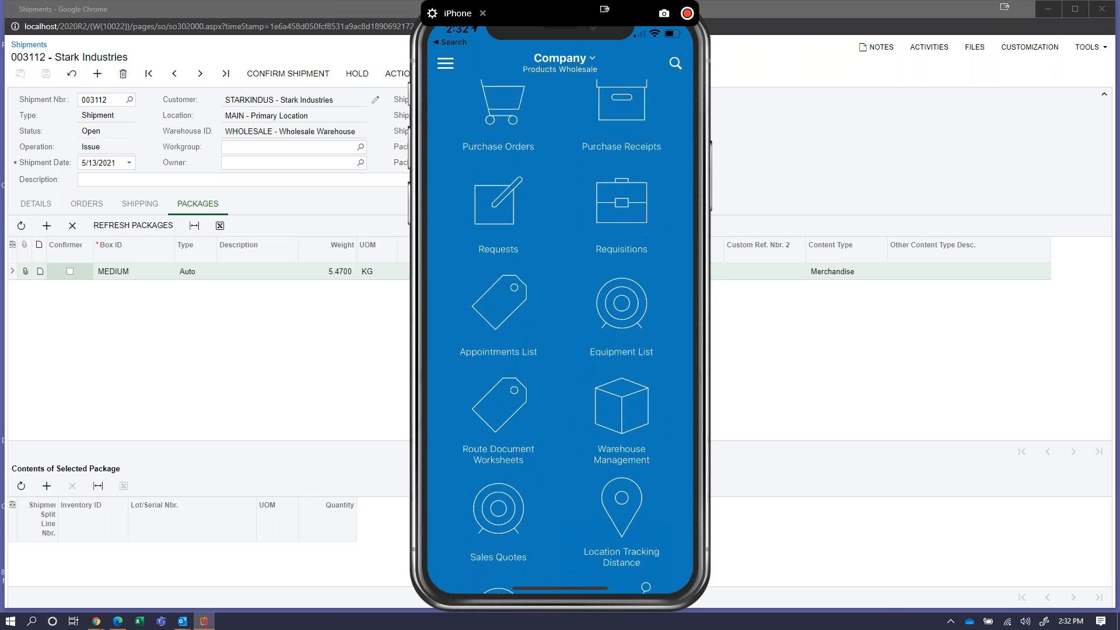
Open the Warehouse Manager dashboard in the mobile app and review its tiles, On Time Shipping Ratio chart and Goods to Put Away list.
scroll(560, 337, down, 5)
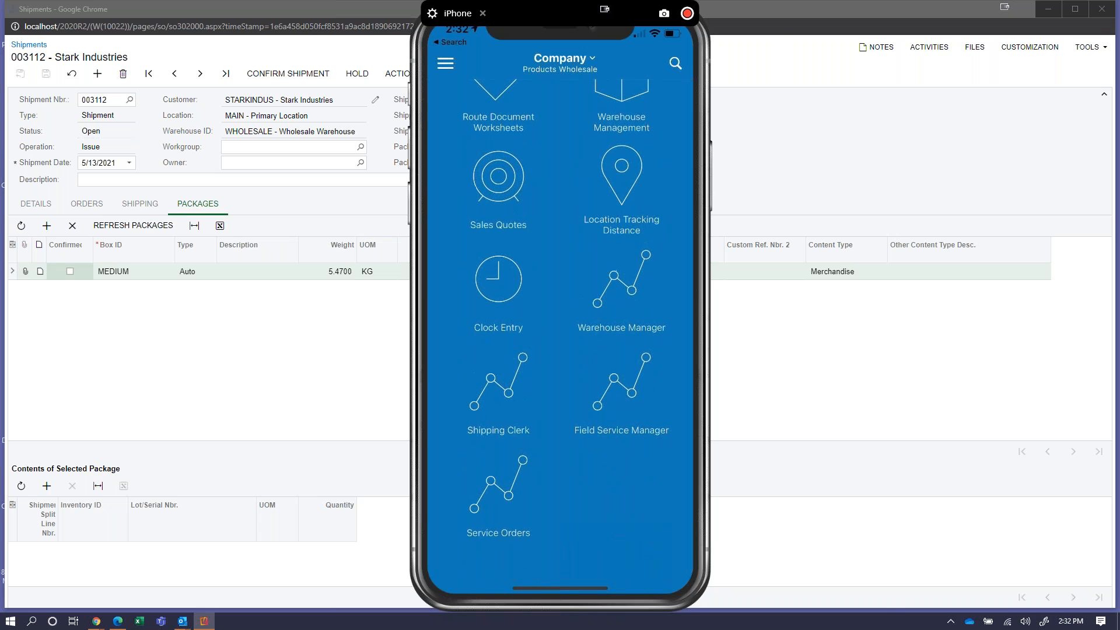
click(621, 286)
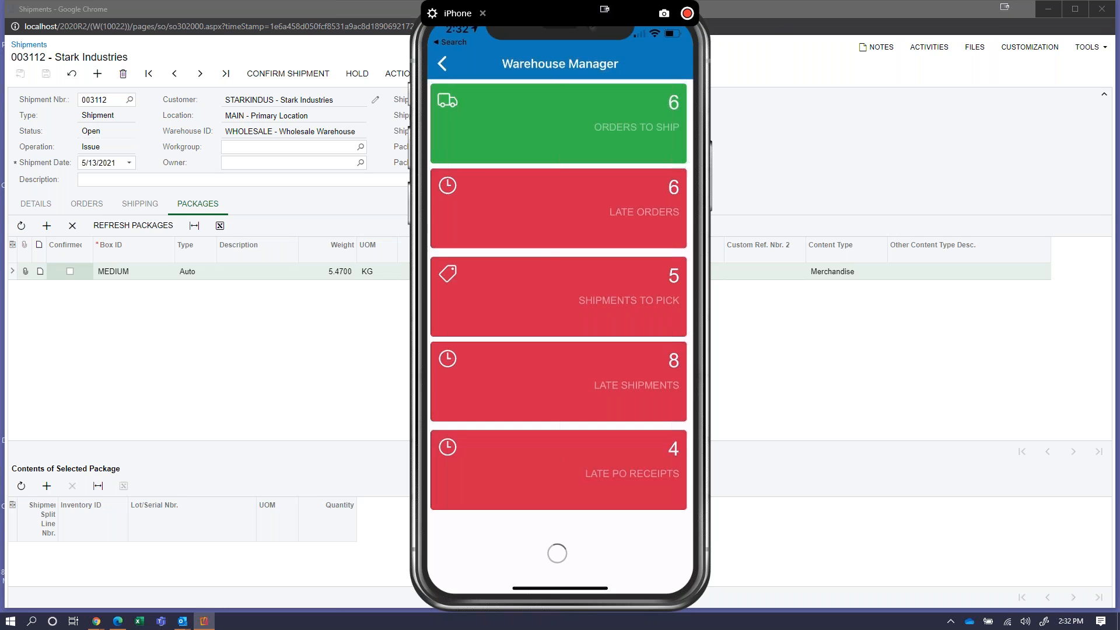
scroll(559, 327, down, 6)
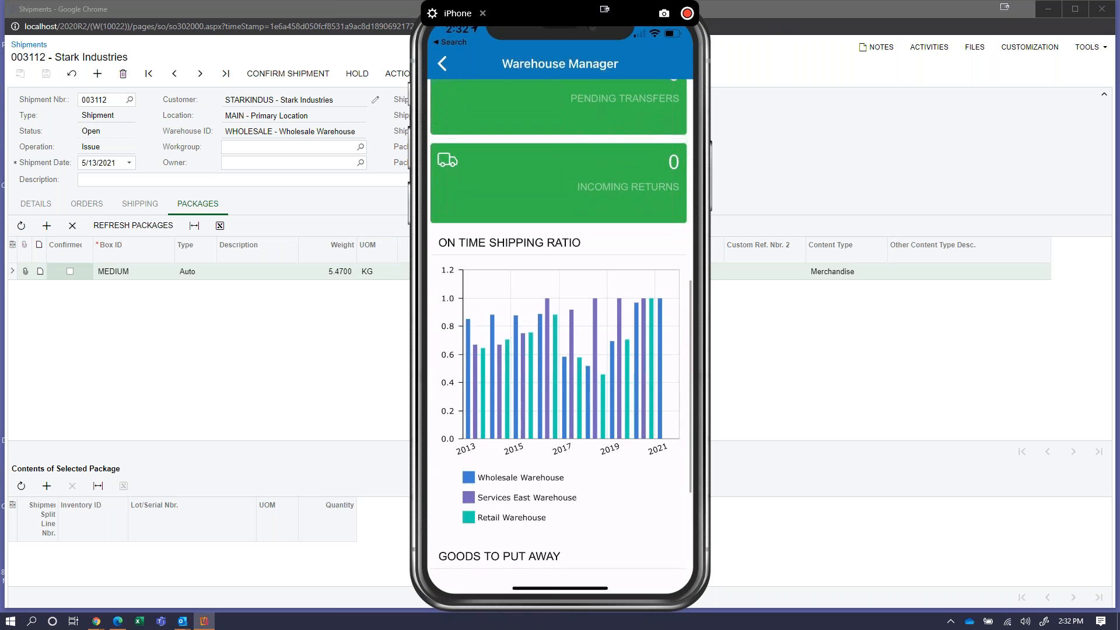
scroll(558, 327, down, 3)
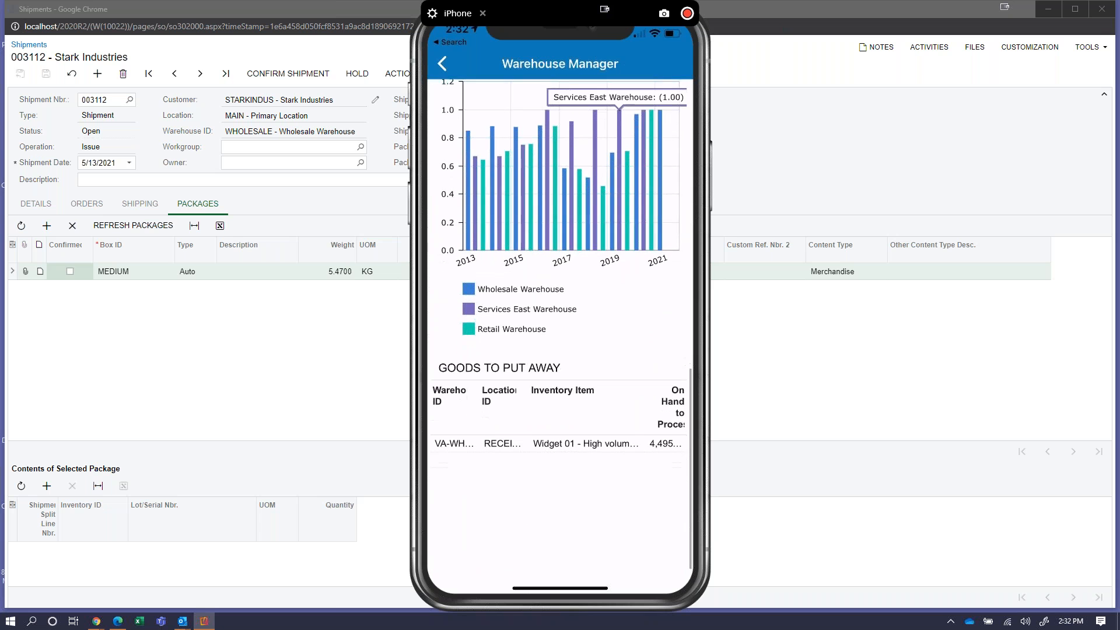
scroll(558, 327, up, 10)
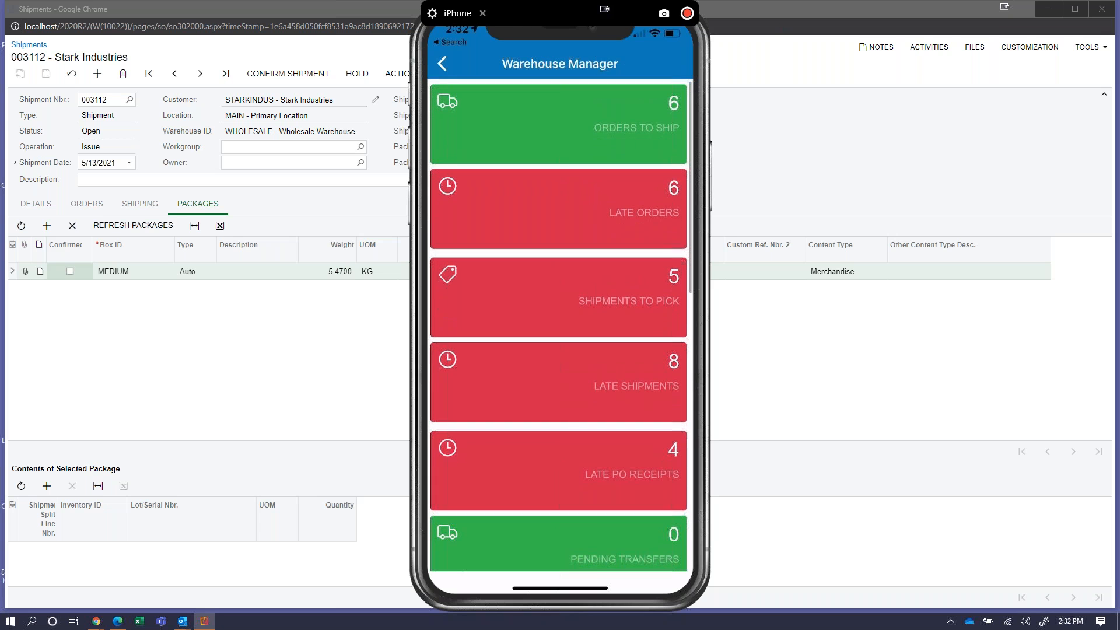
click(443, 64)
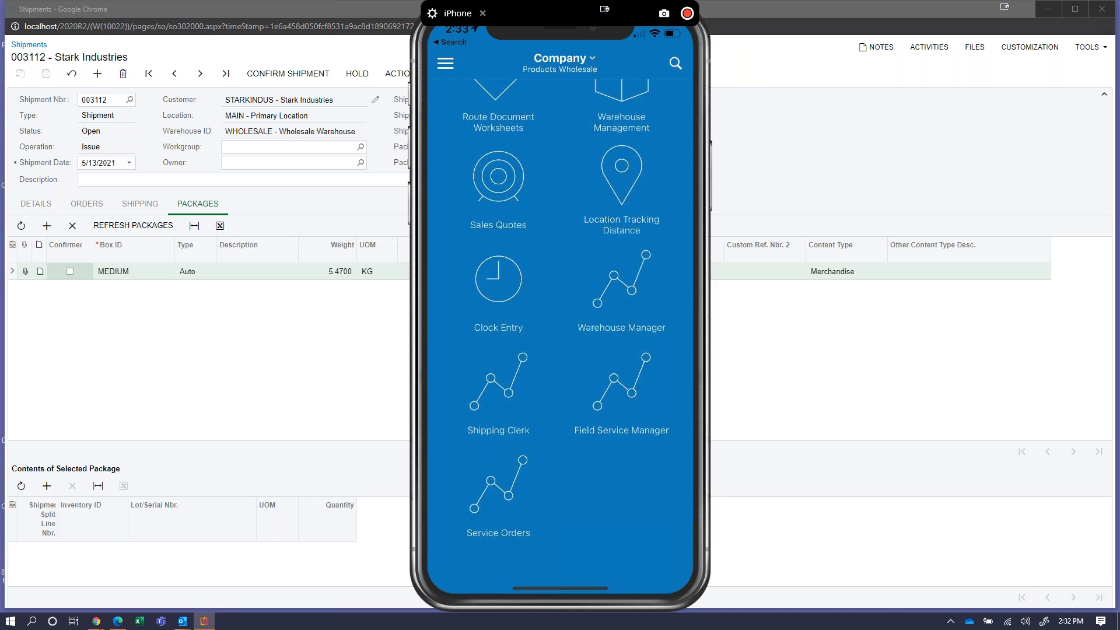
Pick, pack and confirm the open Stark Industries shipment with Pick, Pack, and Ship under Warehouse Management, scanning the required barcodes.
scroll(560, 336, up, 2)
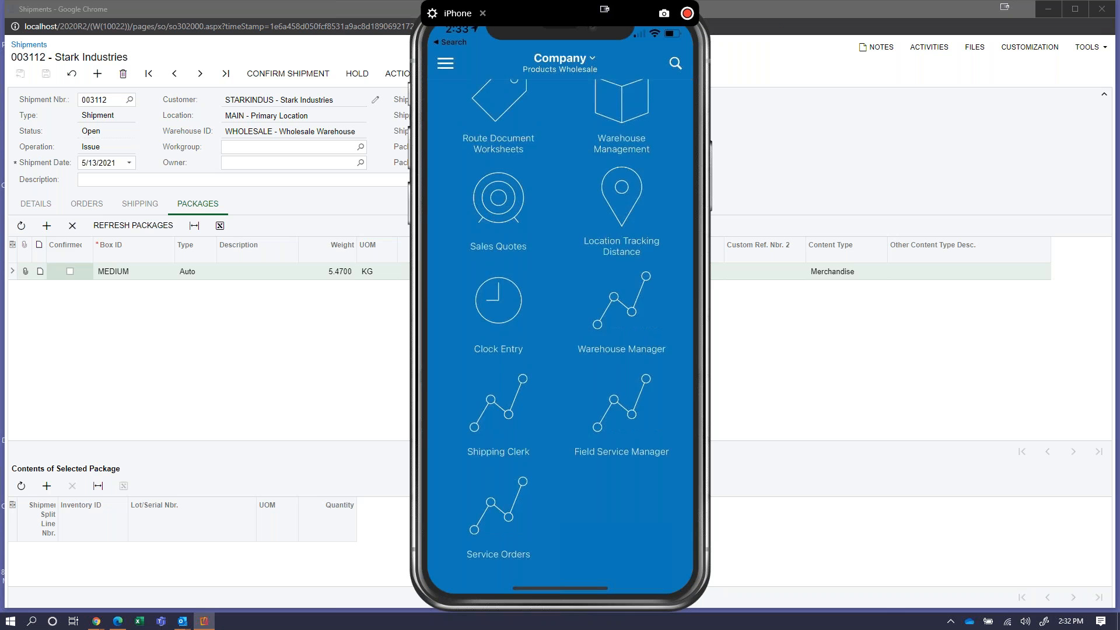
click(621, 226)
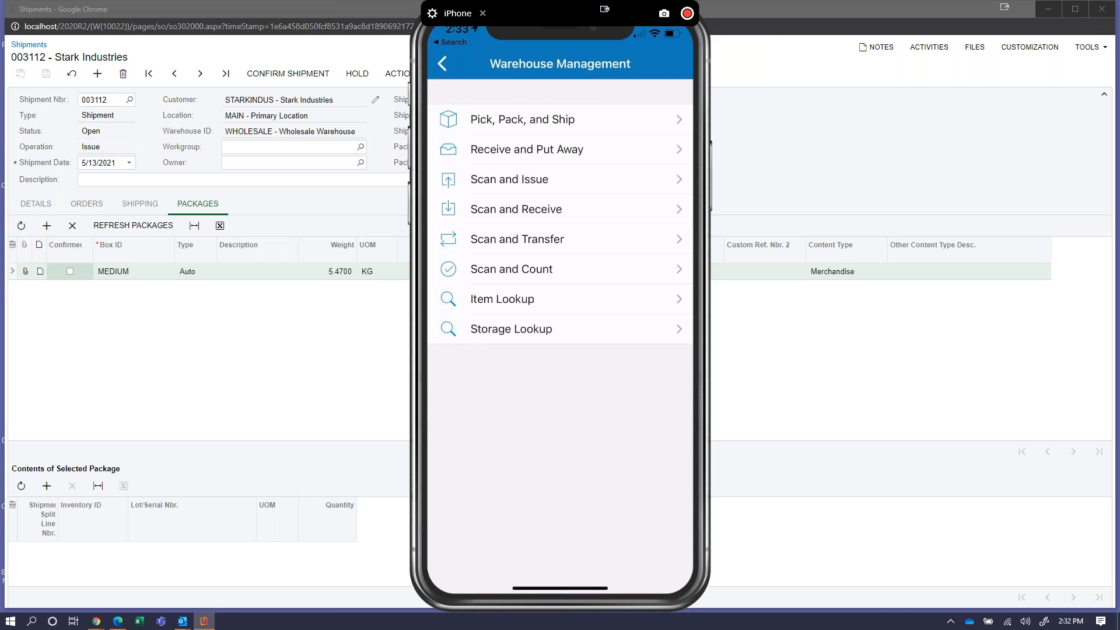
click(522, 120)
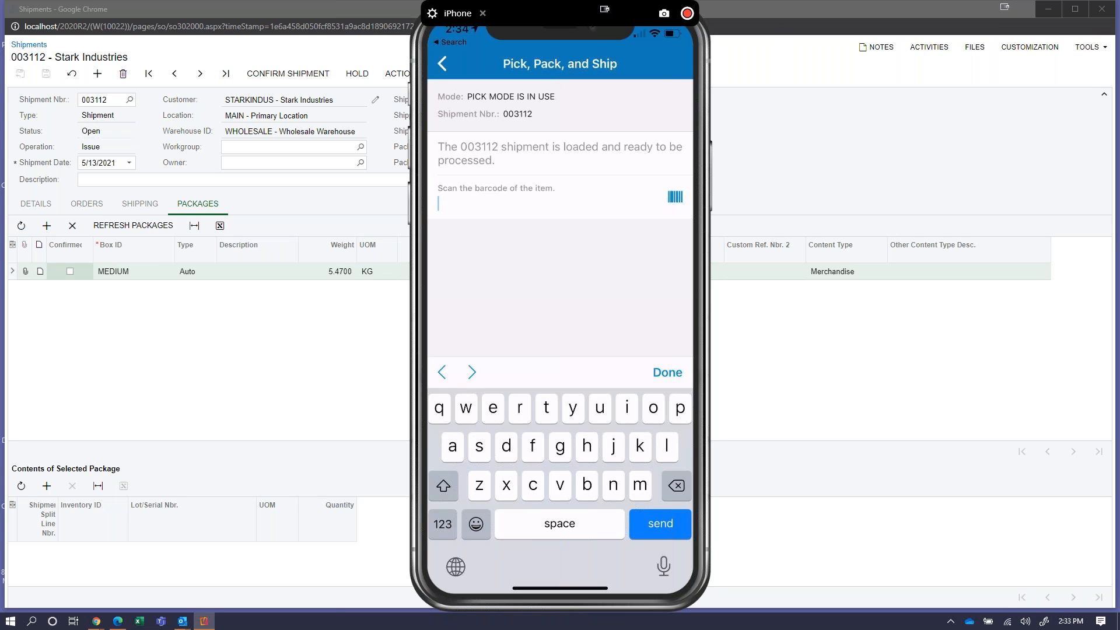
click(667, 372)
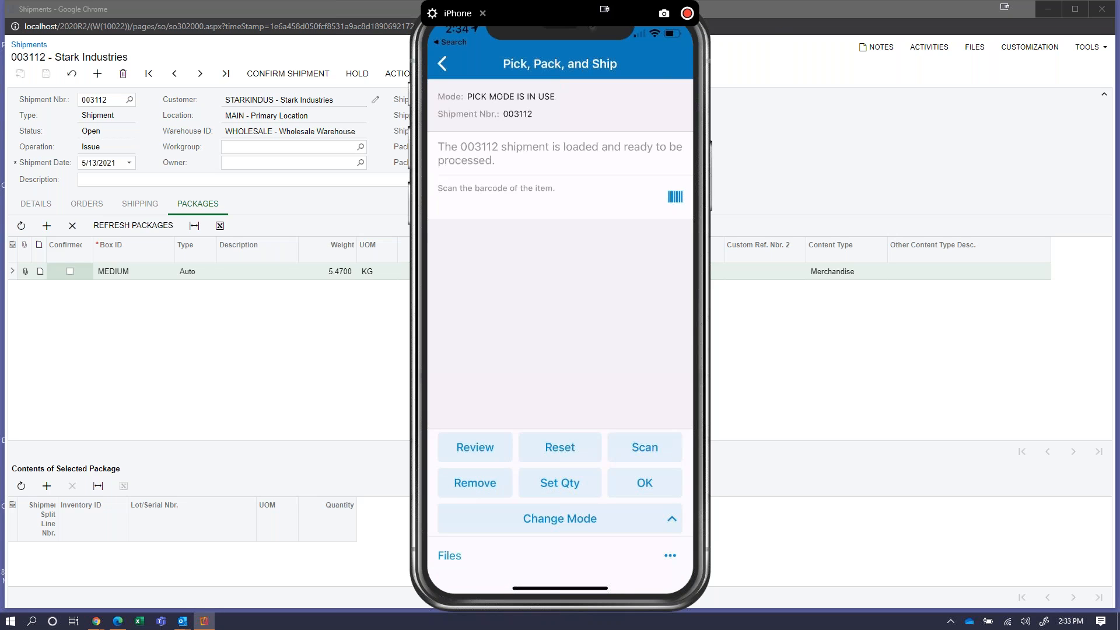
click(675, 197)
click(543, 369)
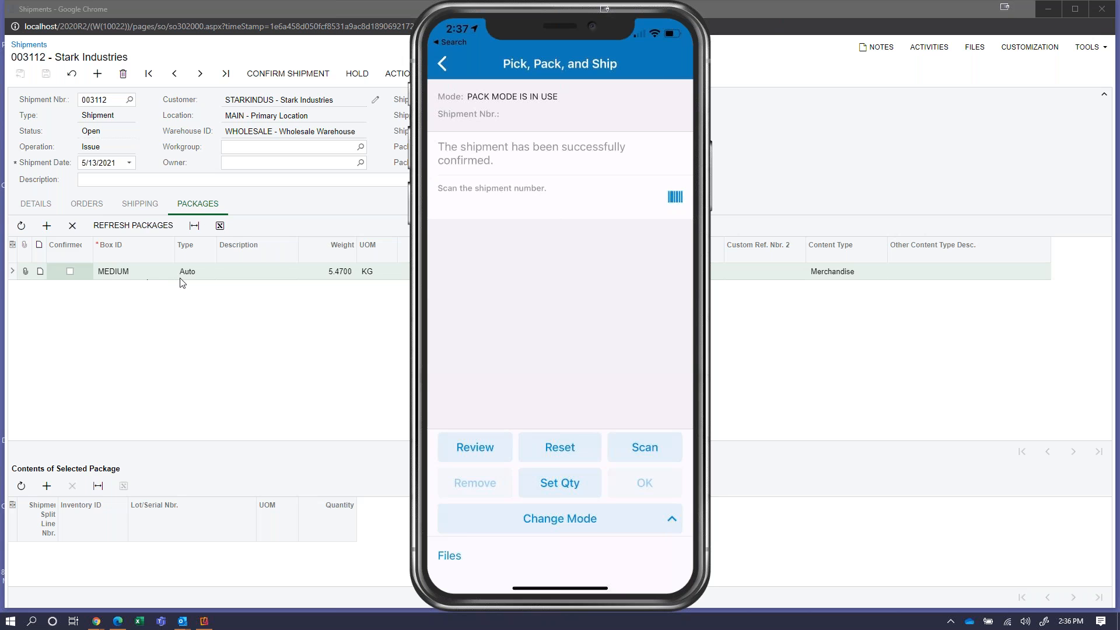
Switch to the Stark Industries shipment window in Google Chrome and reload the shipment.
click(276, 16)
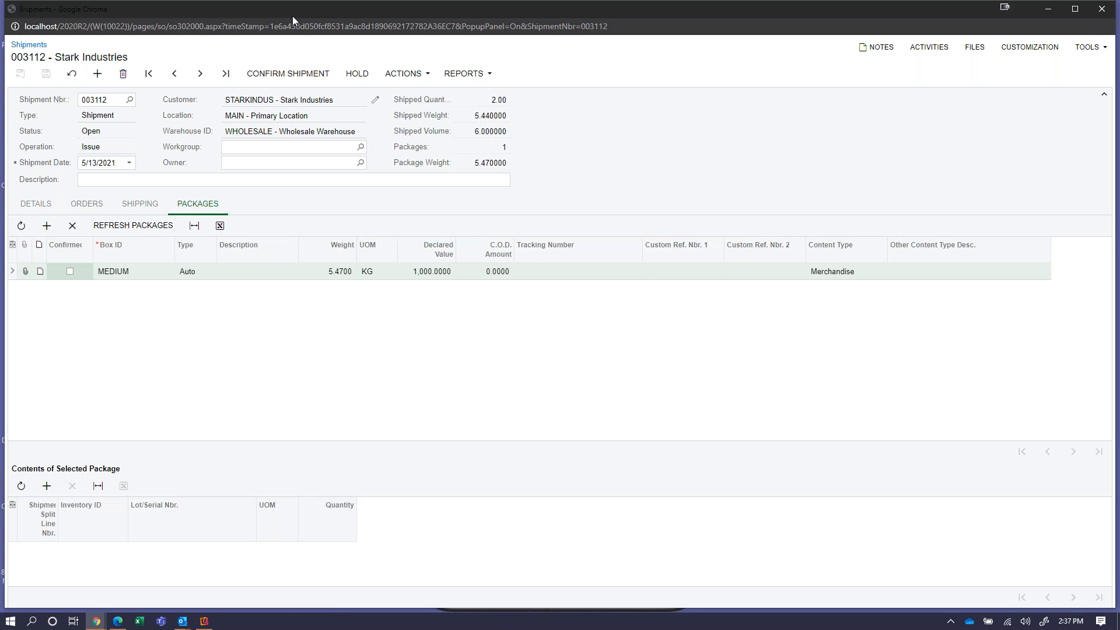
right_click(735, 106)
click(779, 144)
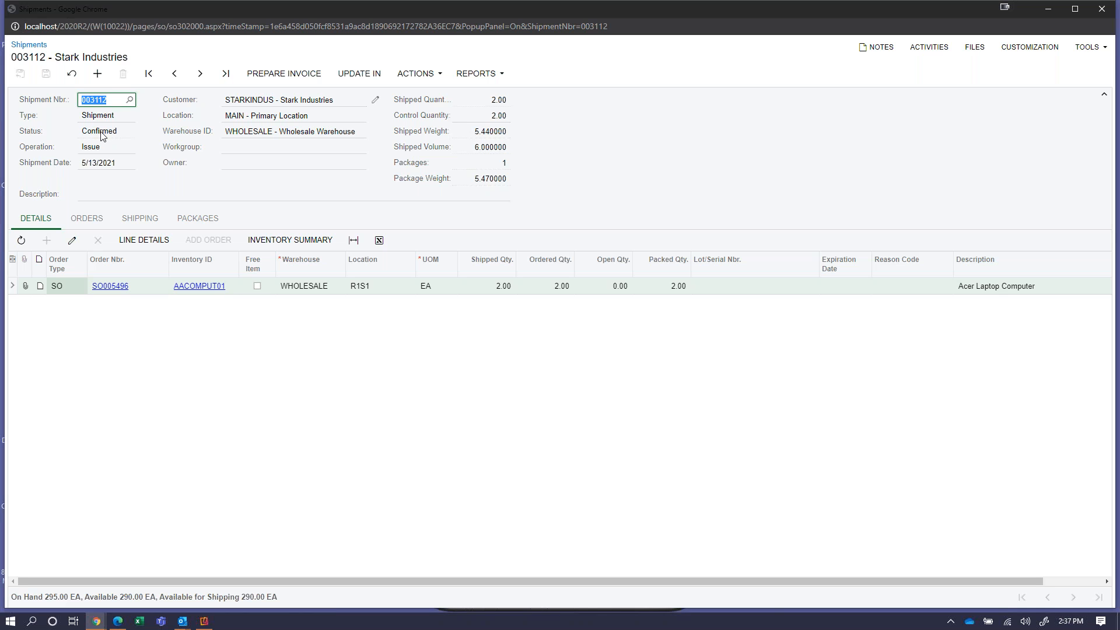
View the FedEx label image attached to the shipment's MEDIUM package, and close the label's browser tab.
click(206, 226)
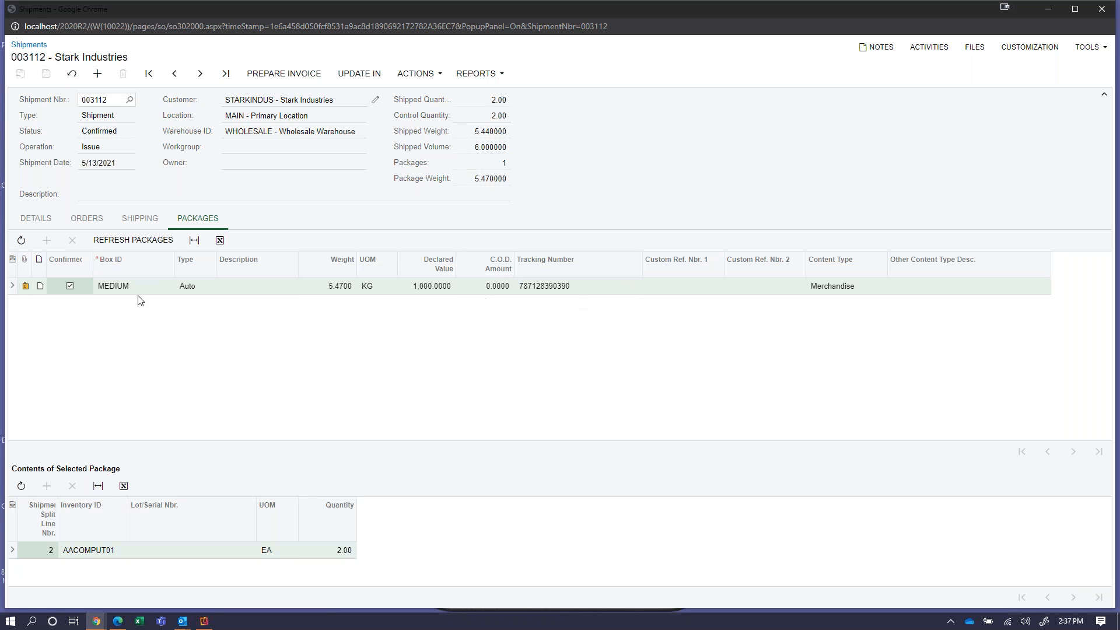
click(26, 286)
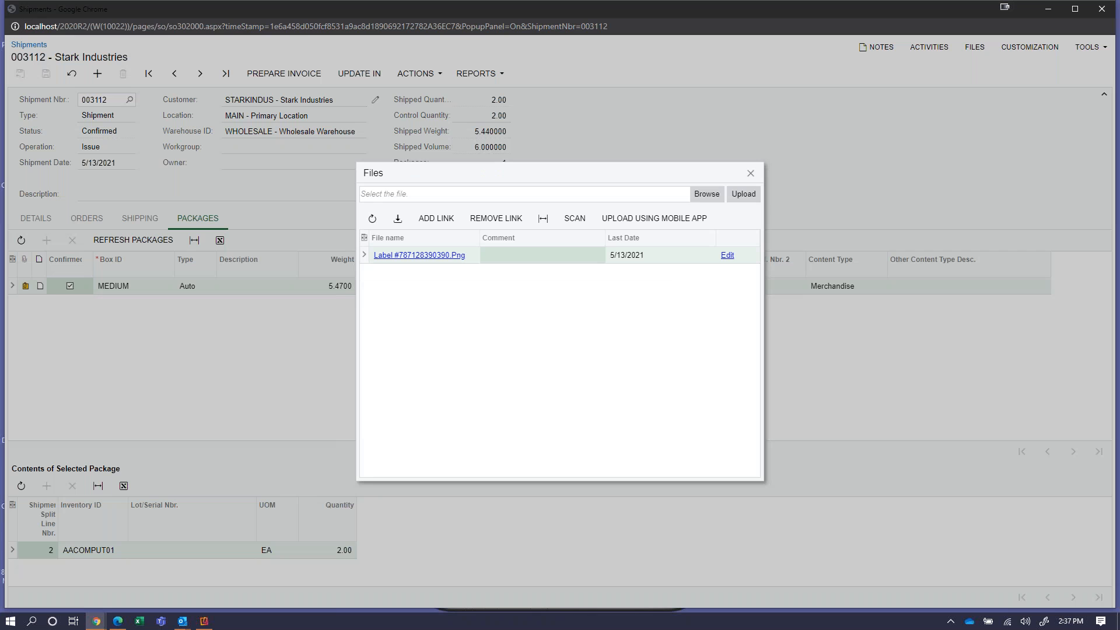
click(407, 255)
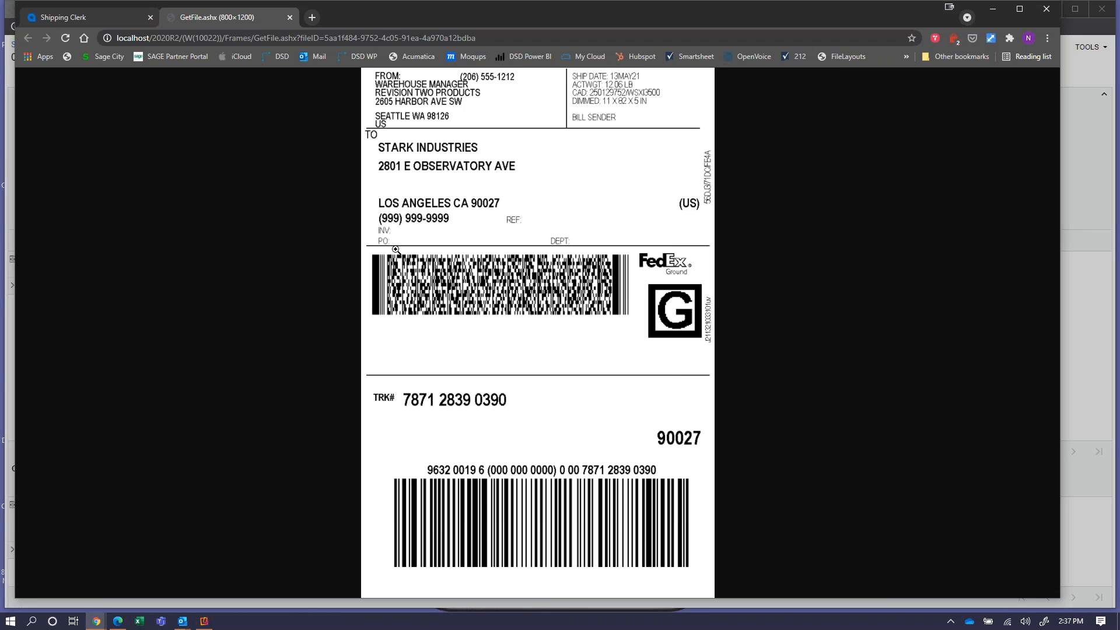
click(290, 18)
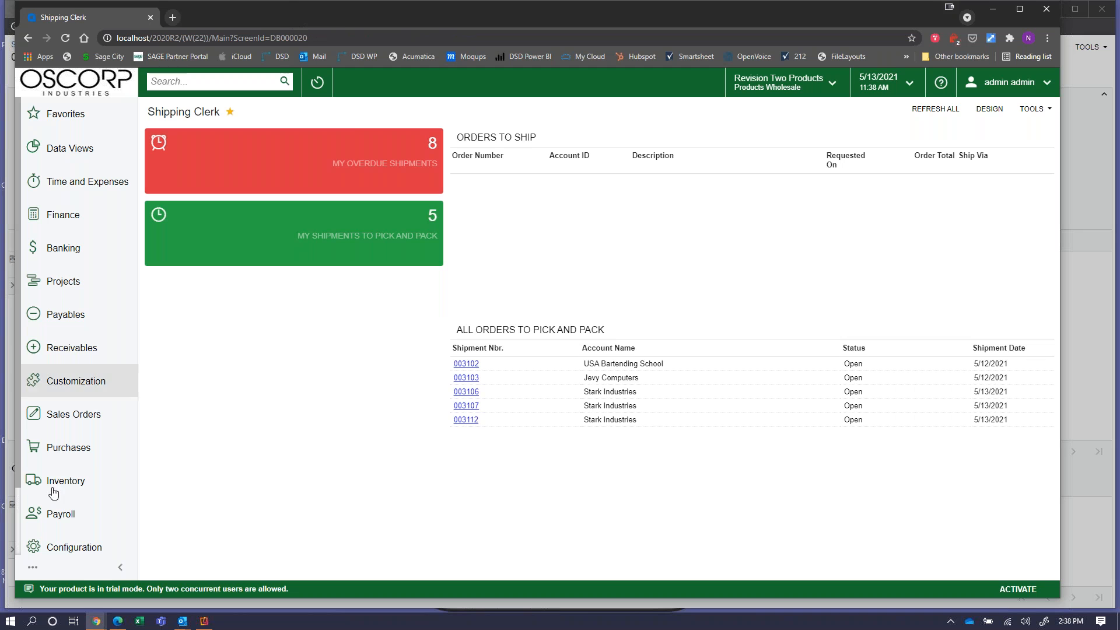
Prepare an invoice from the confirmed Stark Industries shipment in Sales Orders and release it.
click(152, 403)
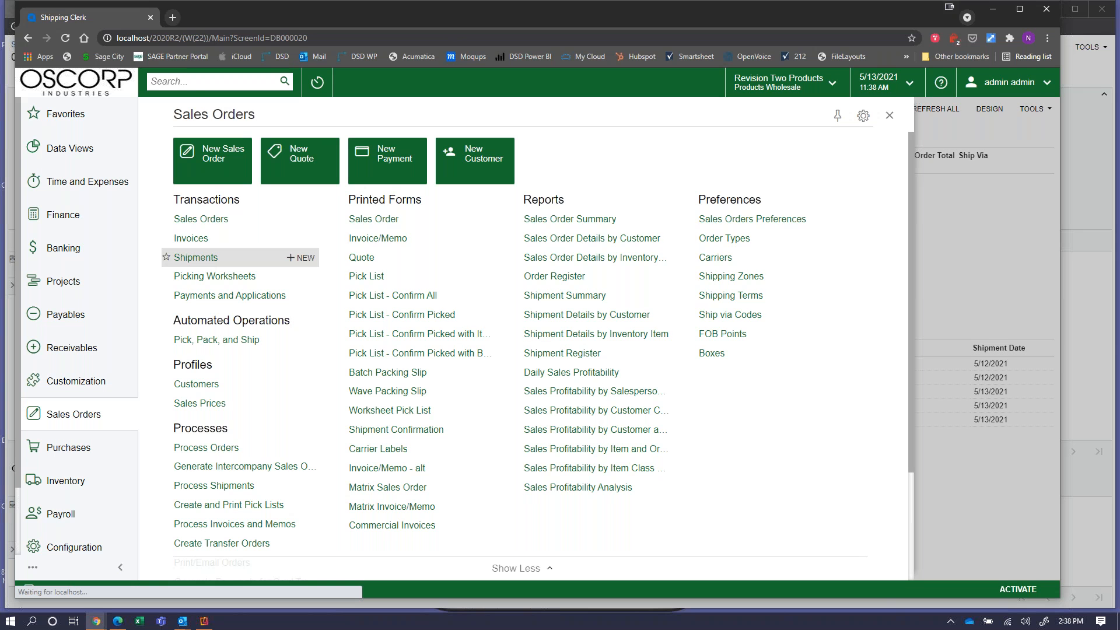
click(209, 256)
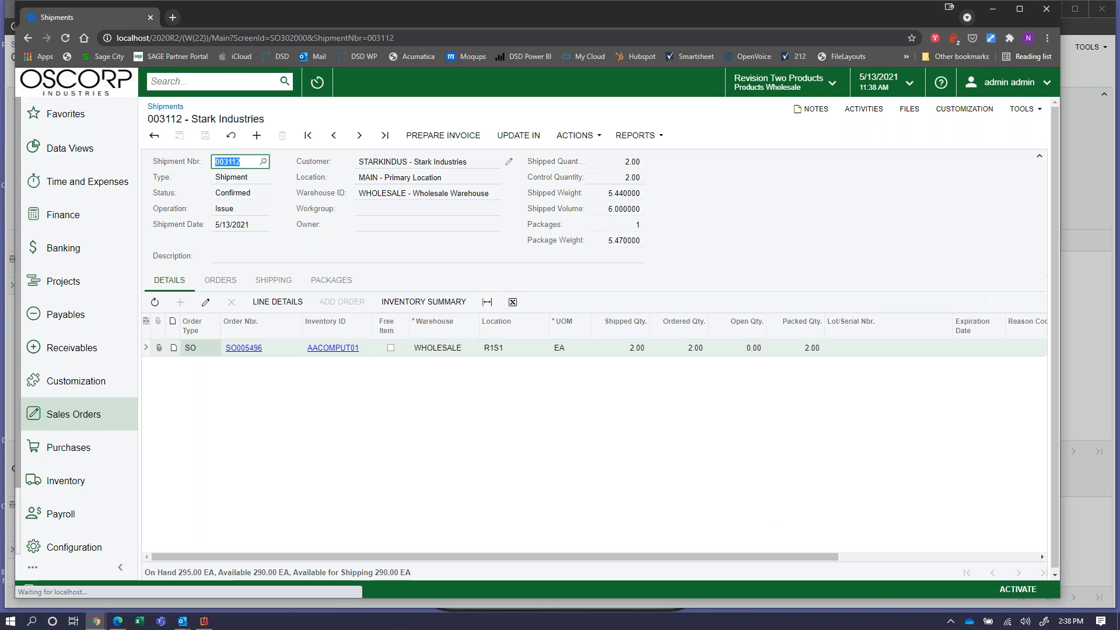
click(442, 136)
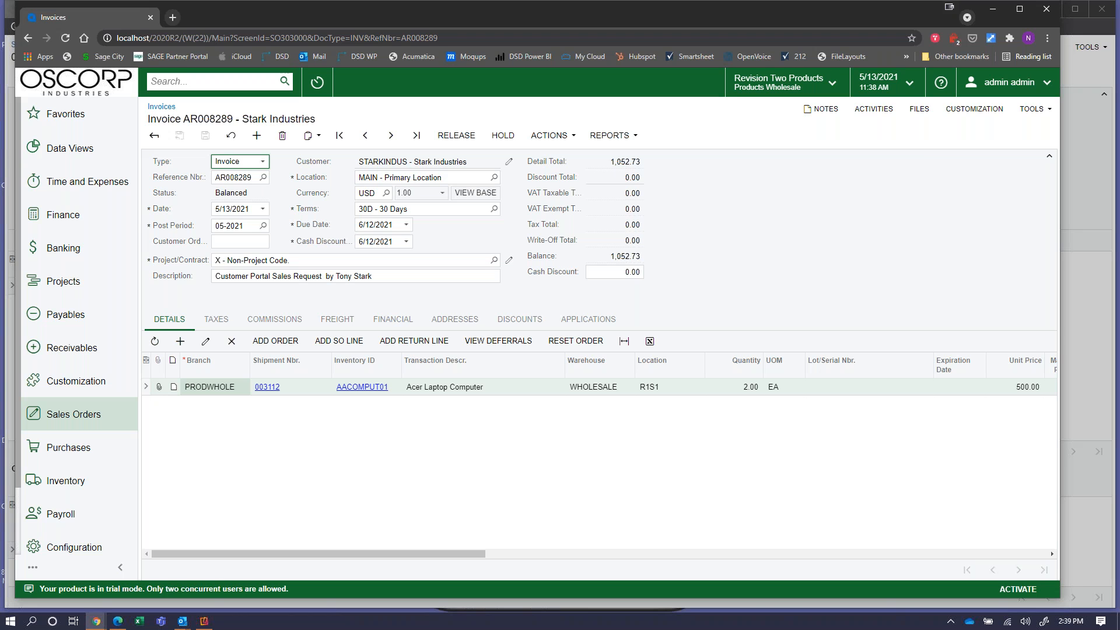
click(357, 210)
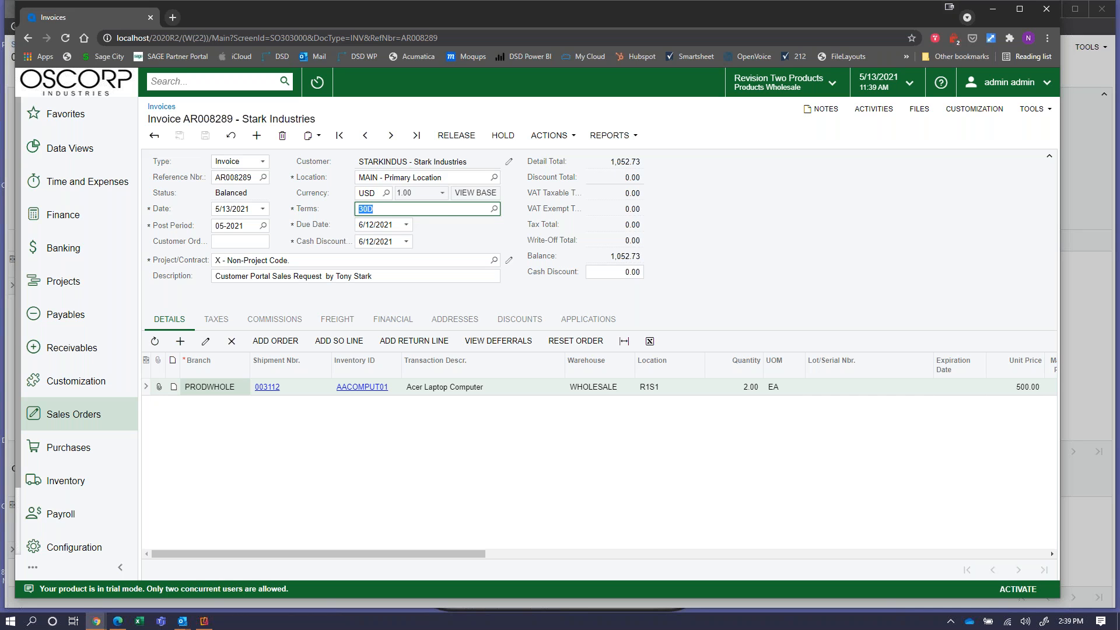
click(472, 142)
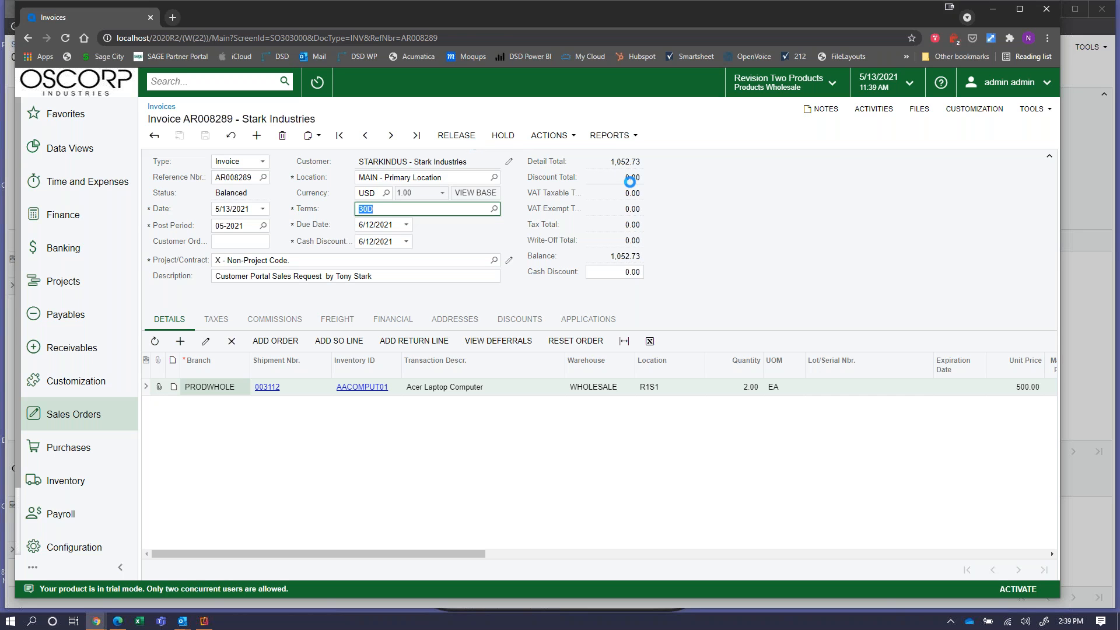
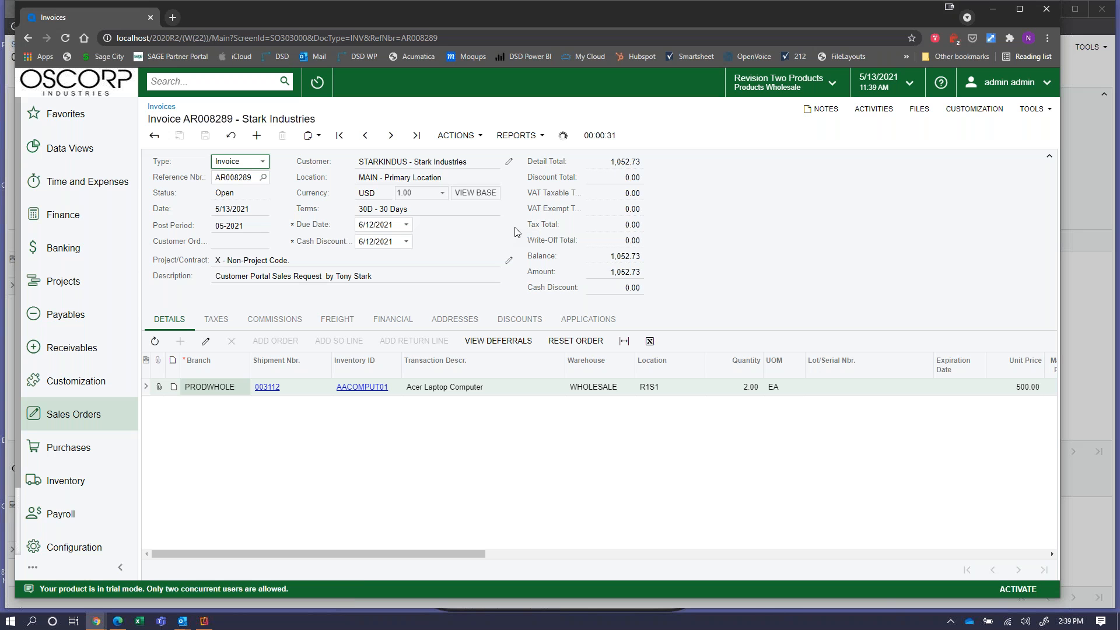
Switch to the customer portal in Microsoft Edge and check the order statuses in My Orders.
click(994, 13)
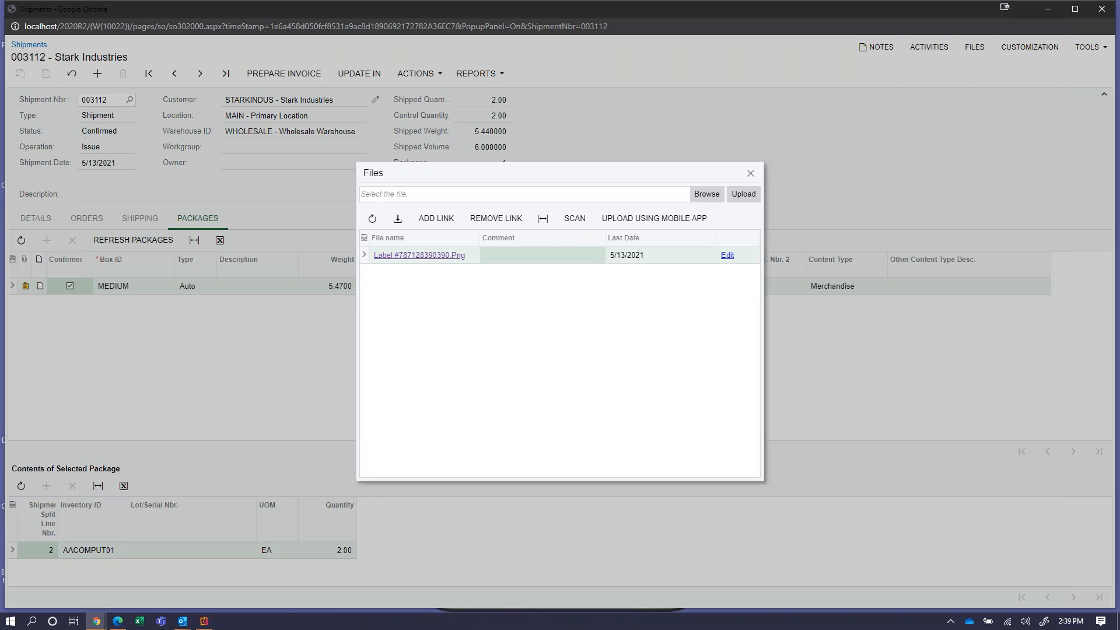
click(117, 620)
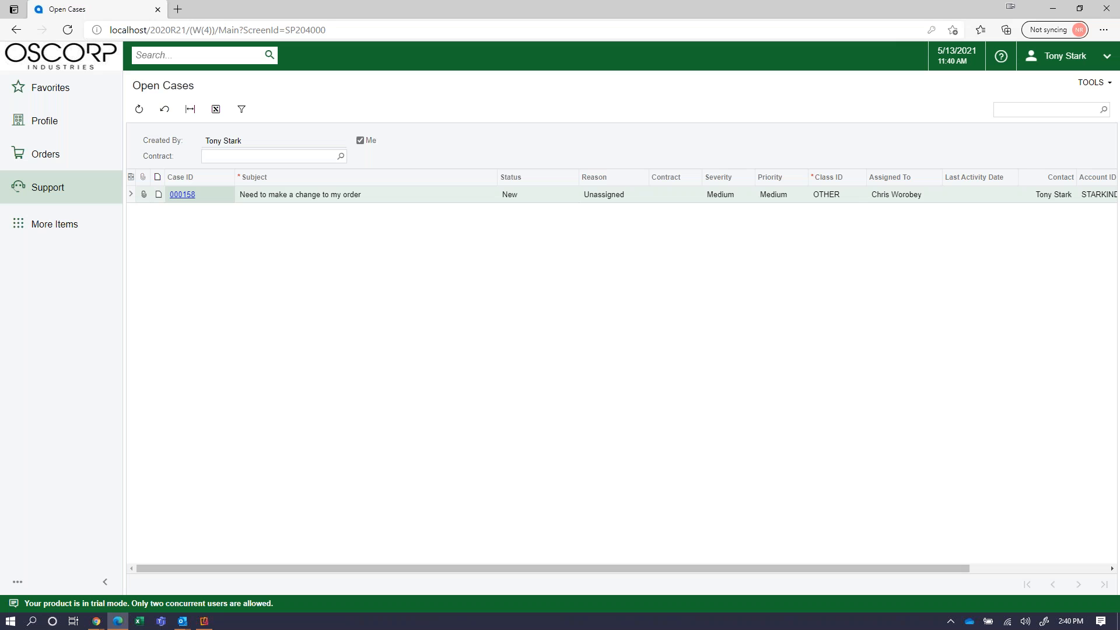
click(68, 165)
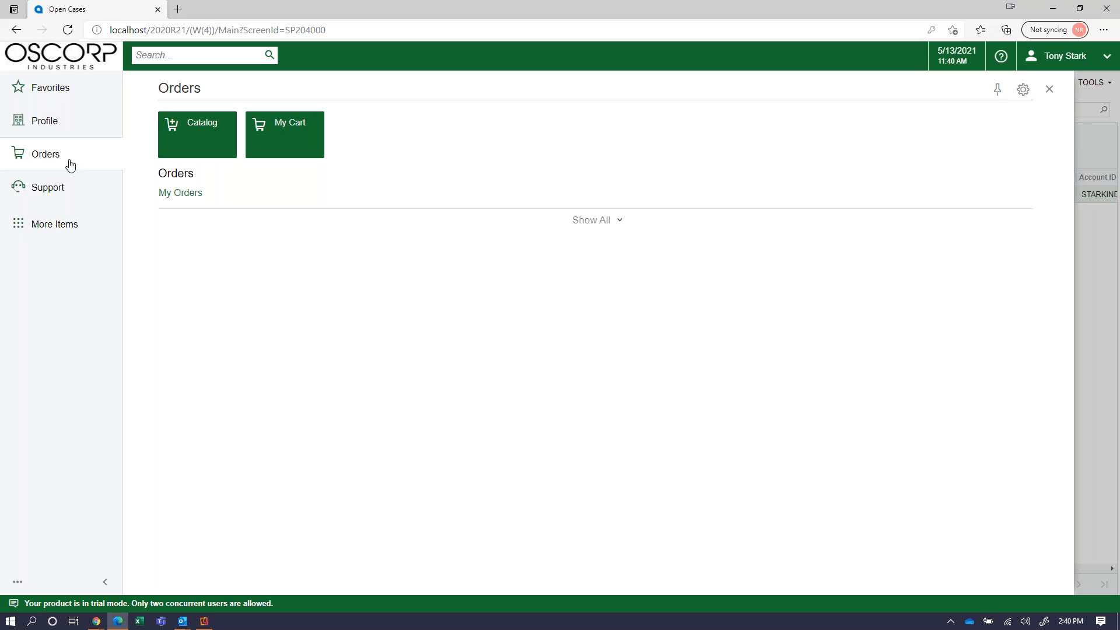
click(187, 194)
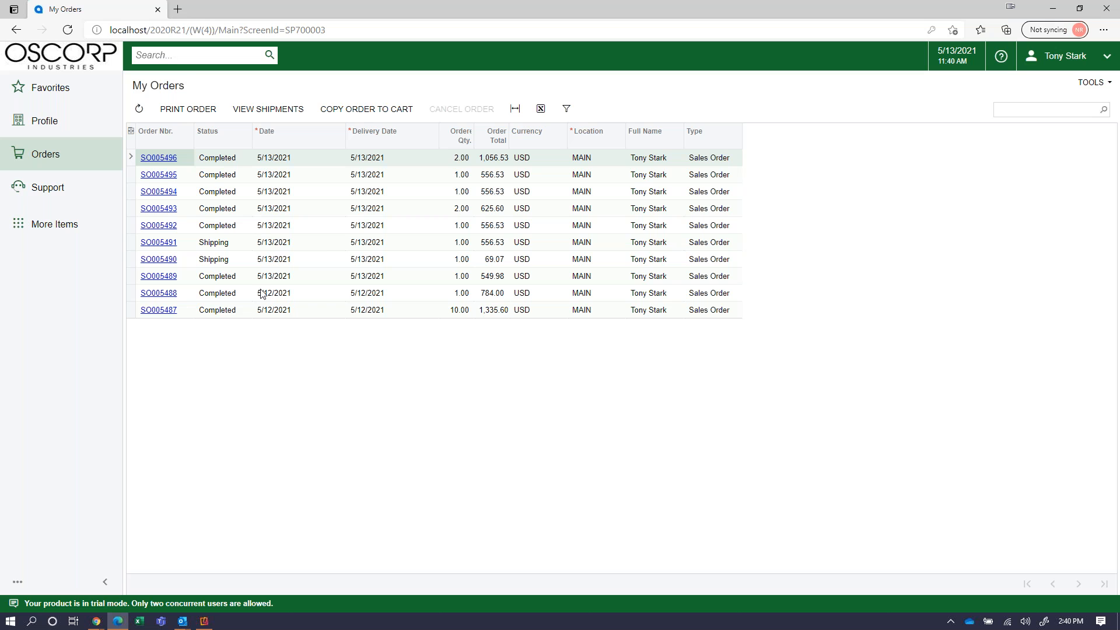
click(273, 259)
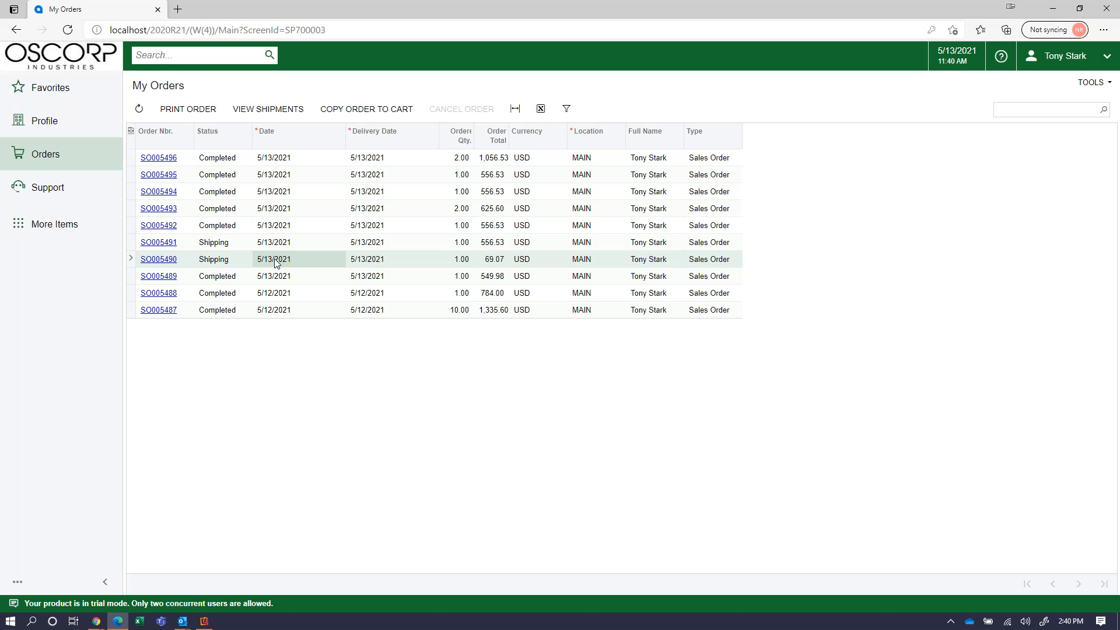
Review the customer's invoices and net balance in My Documents under Profile.
click(62, 127)
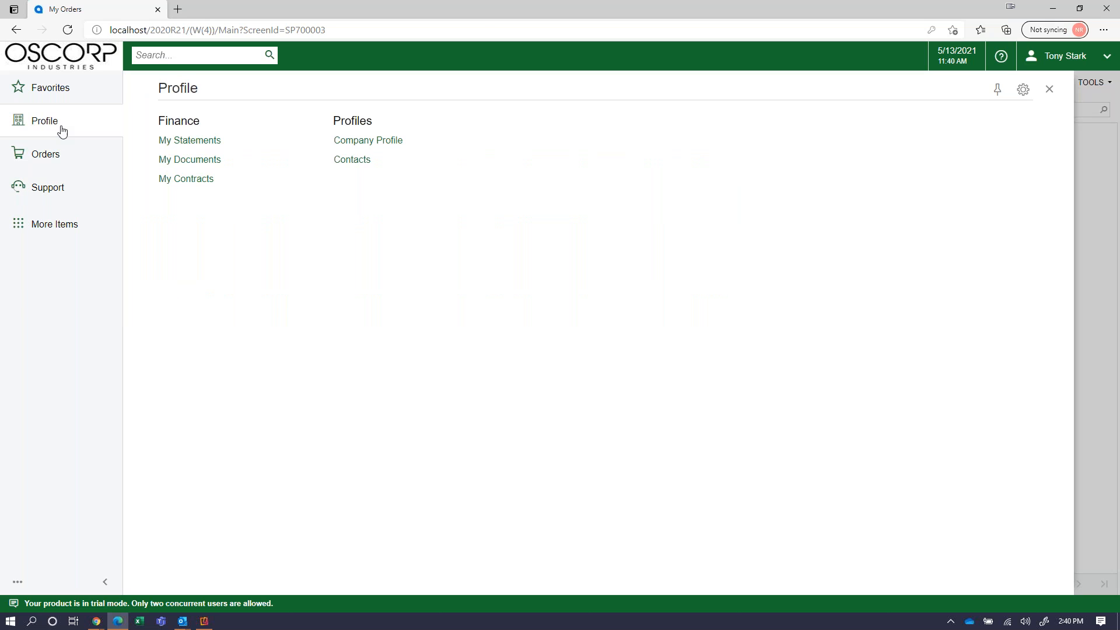
click(232, 170)
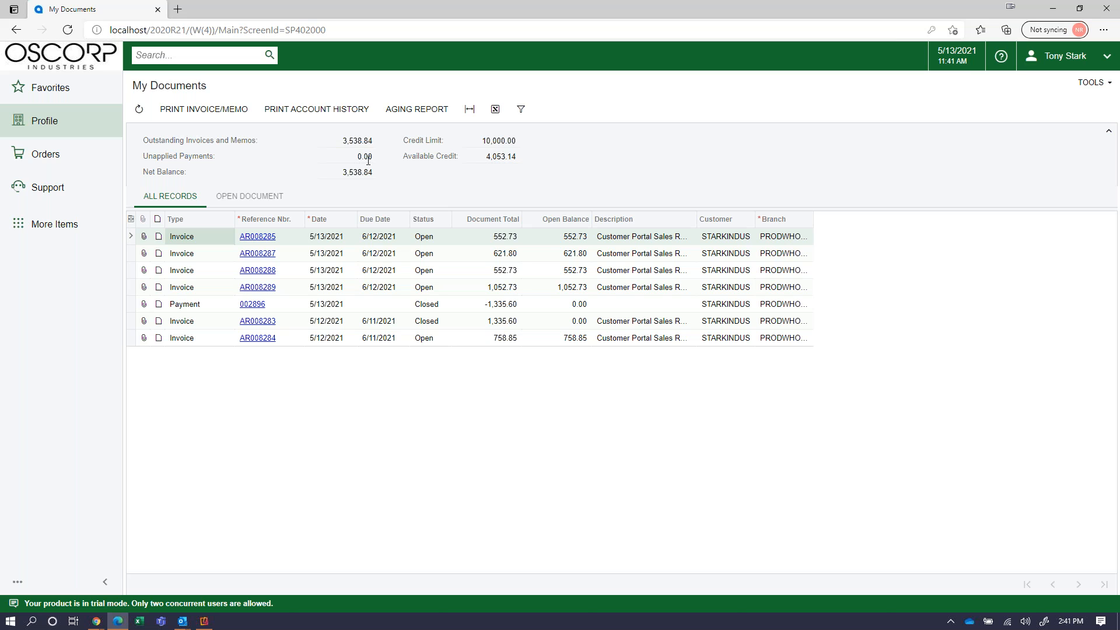
double_click(364, 174)
right_click(360, 172)
click(432, 168)
Minimize the portal, dismiss the package's Files dialog and close the shipment window.
click(1053, 8)
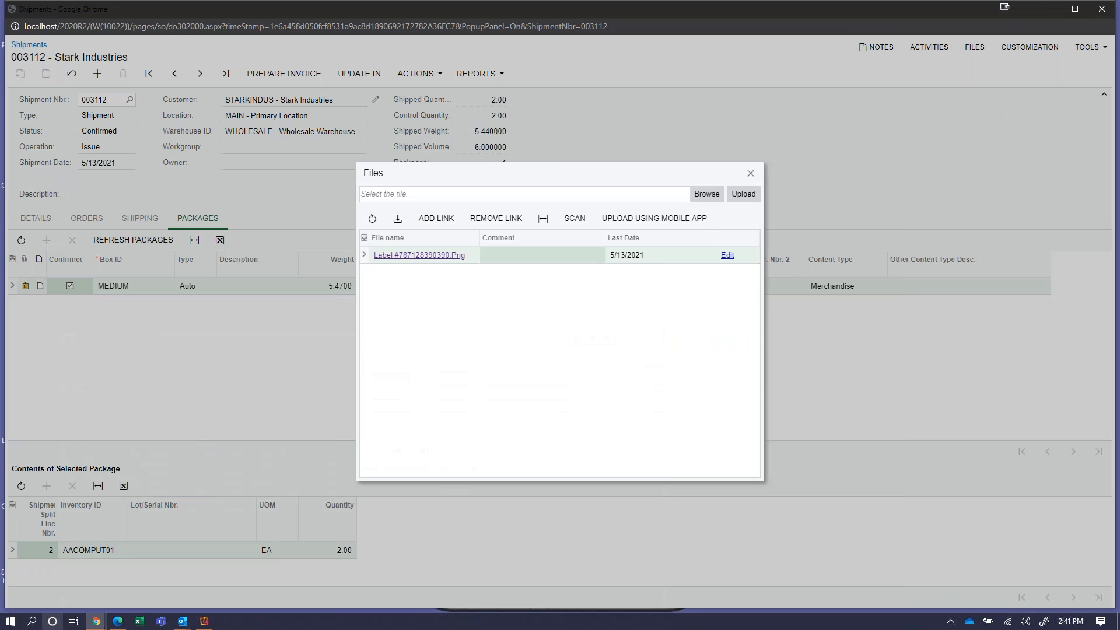
click(751, 176)
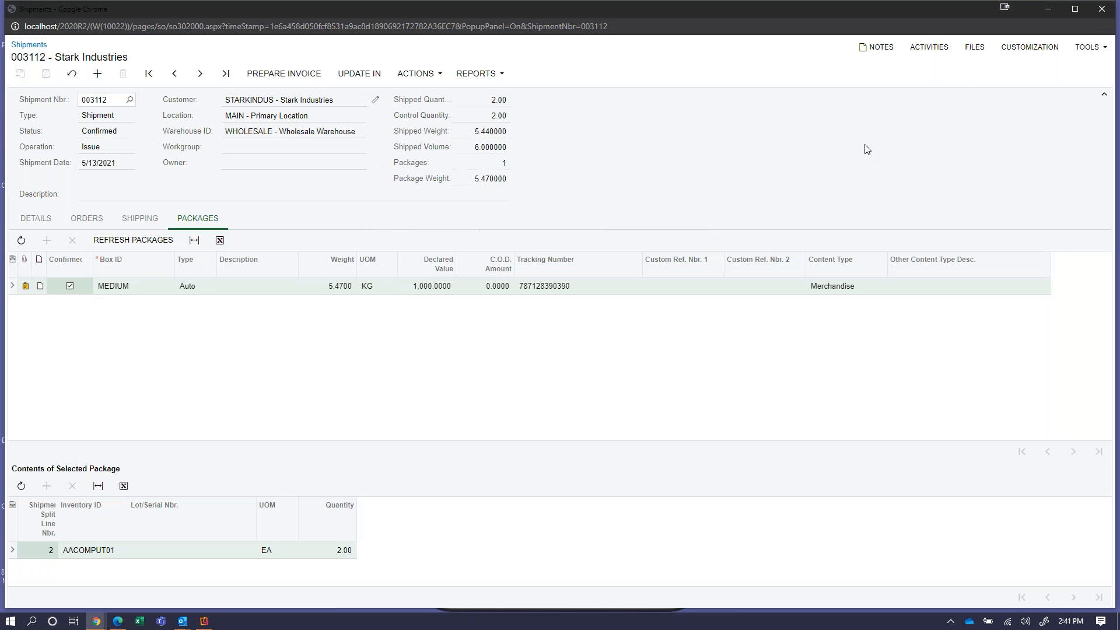
click(1104, 12)
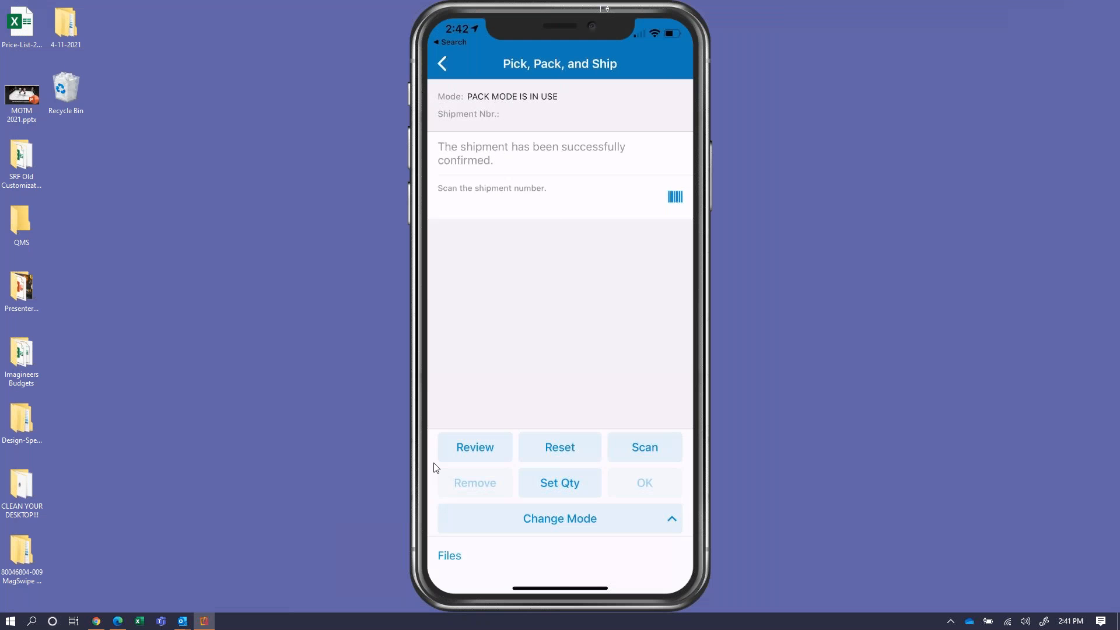
Switch to Acumatica in Chrome and open the Stark Industries customer record from the favorite records.
click(97, 623)
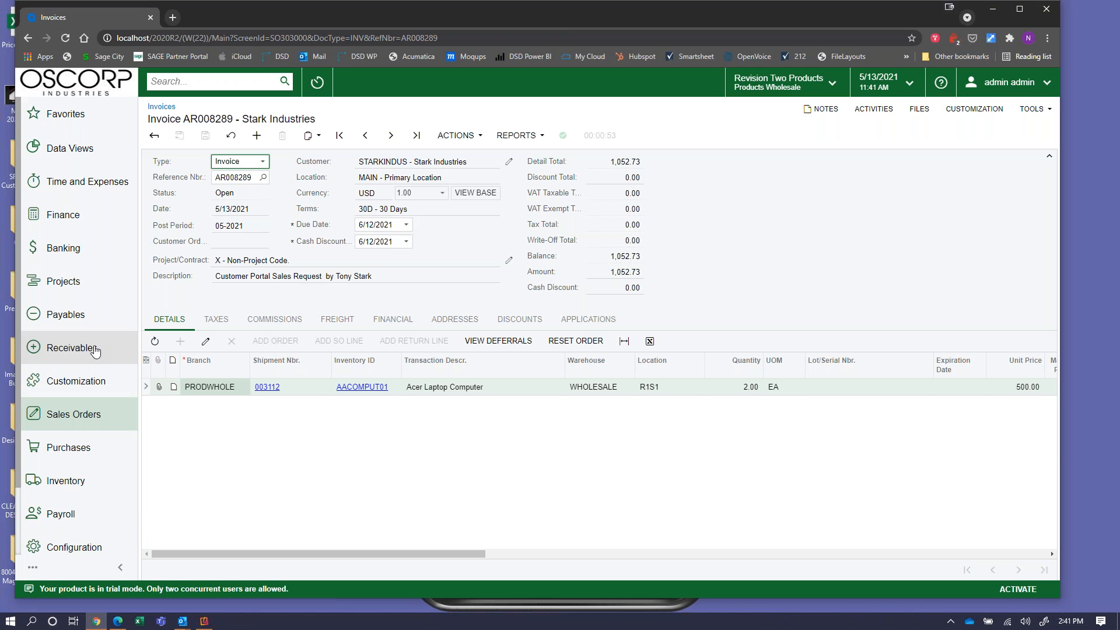
click(119, 358)
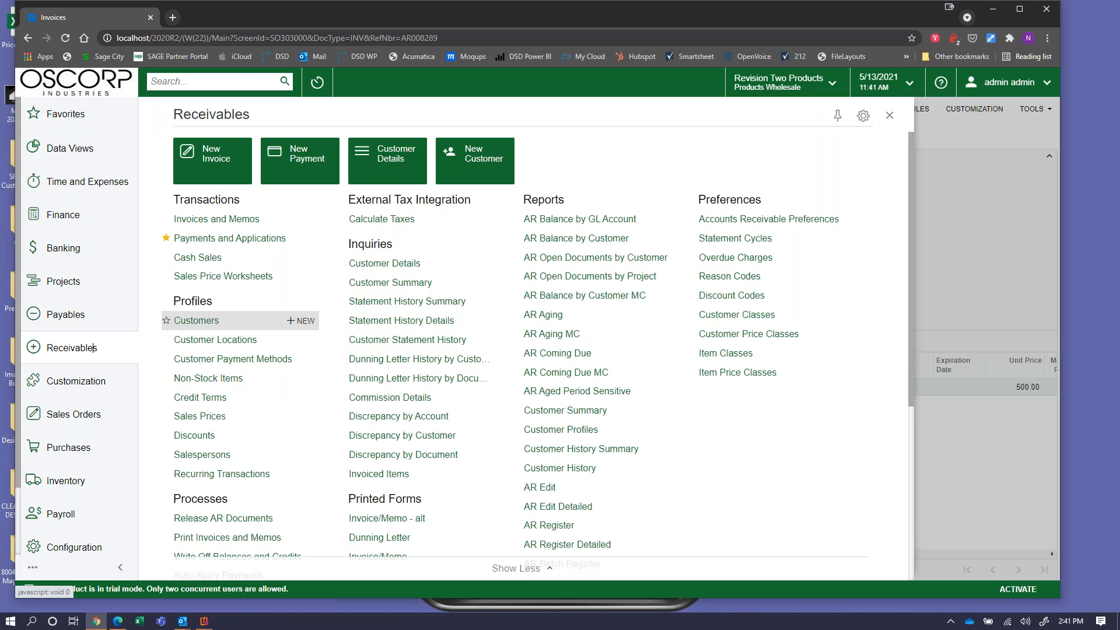
click(207, 322)
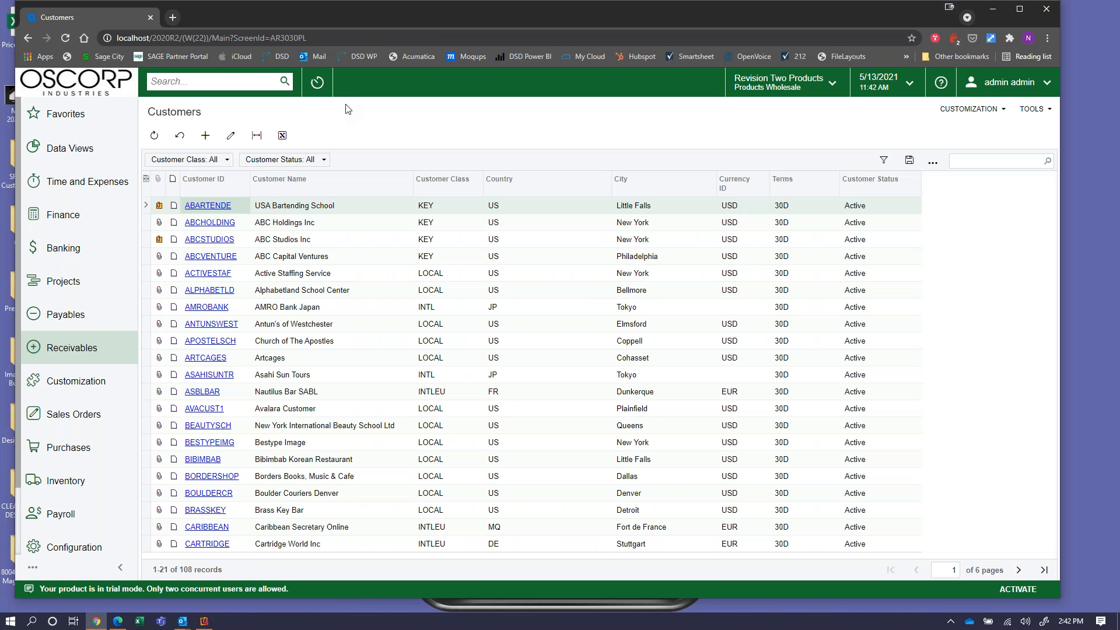
click(319, 85)
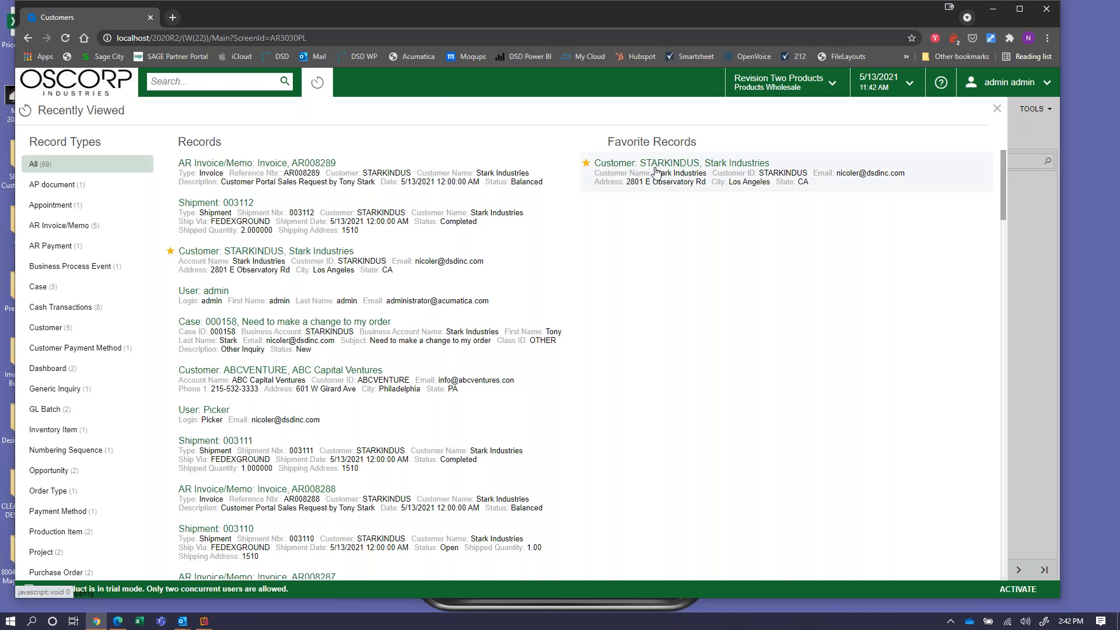
click(655, 172)
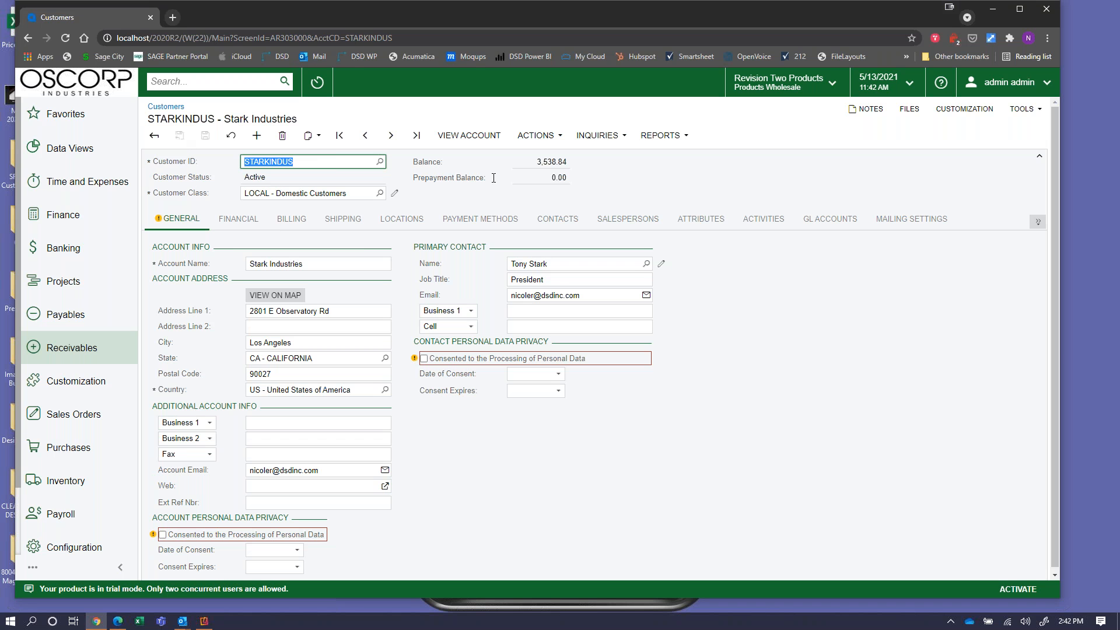
Copy the customer's balance from the record and create a payment for Stark Industries.
double_click(546, 162)
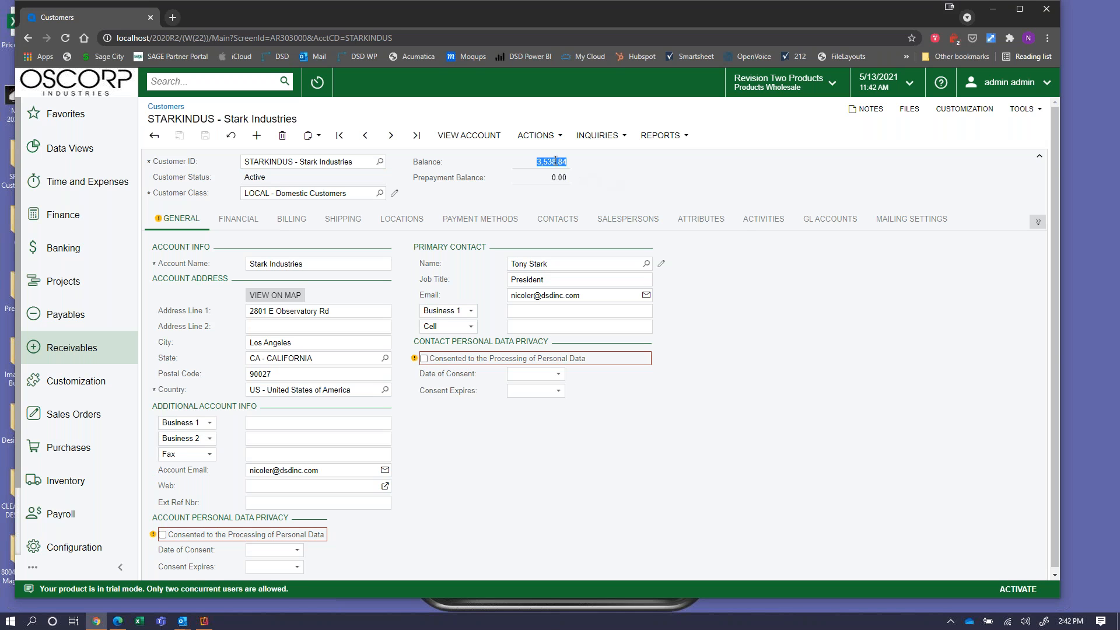
right_click(554, 162)
click(597, 174)
click(534, 135)
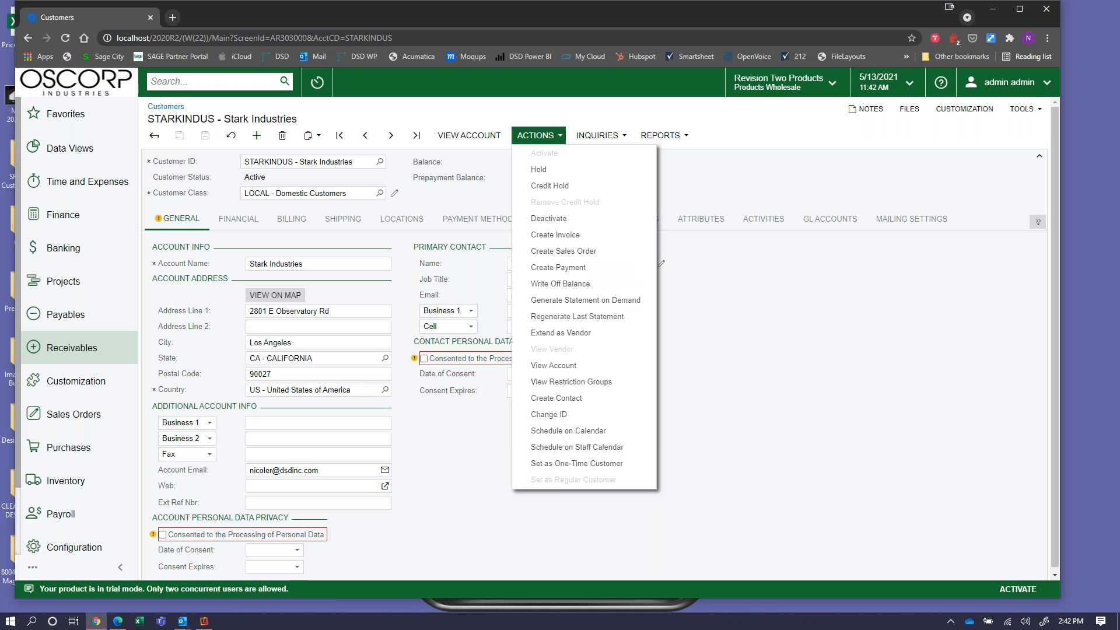
click(580, 267)
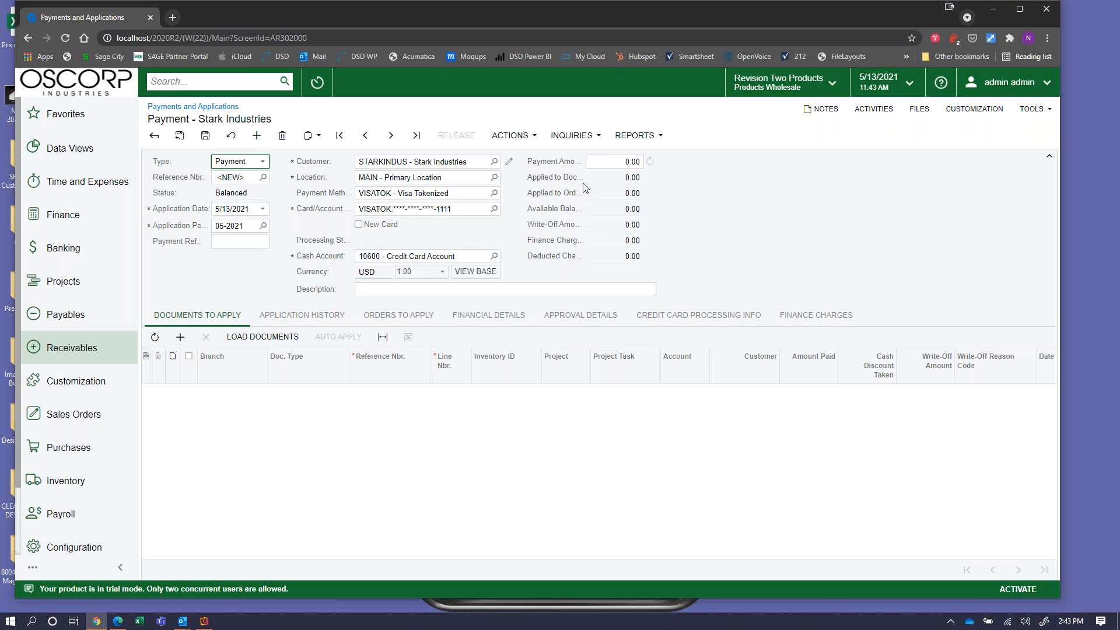
Set the payment amount to 3,538.84, load the customer's open invoices with amounts applied automatically, and review the loaded lines.
click(599, 163)
right_click(599, 163)
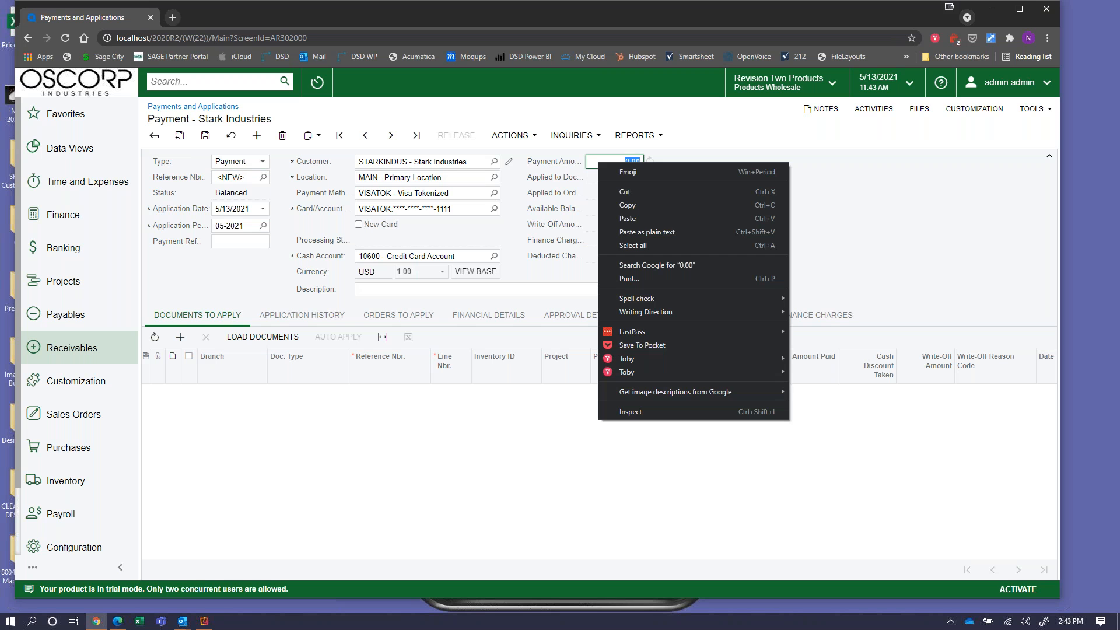
click(632, 216)
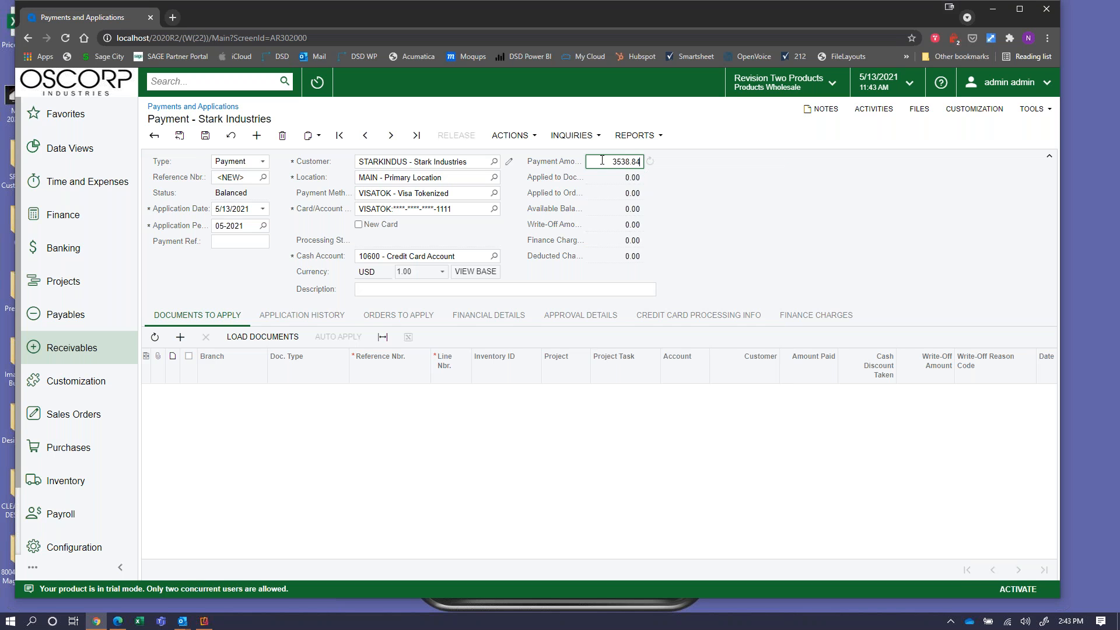
key(ctrl+a)
click(260, 337)
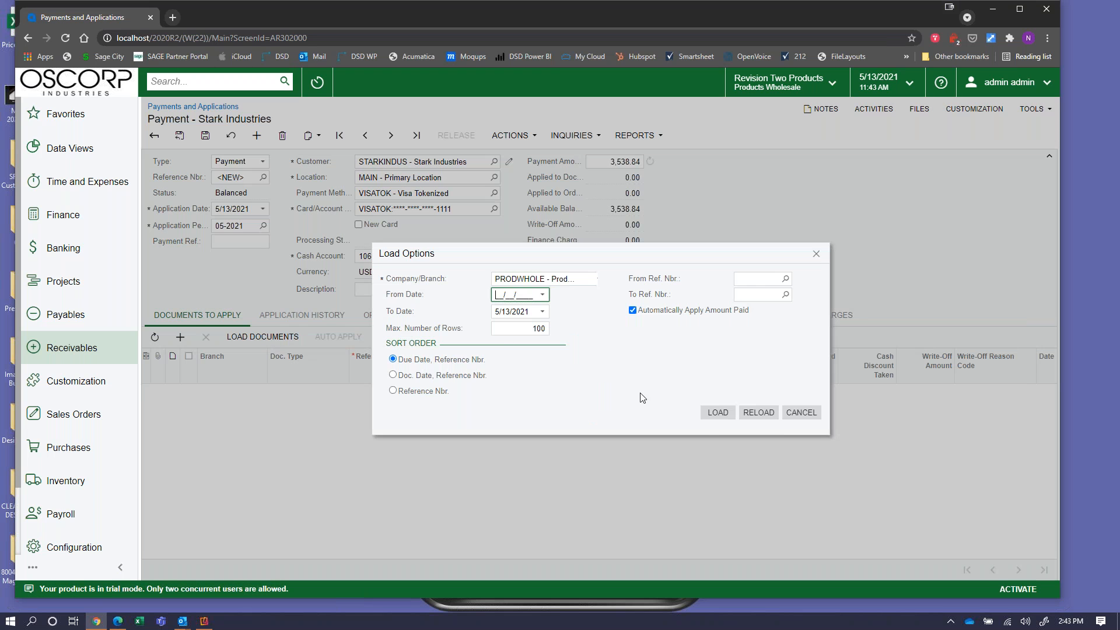
click(714, 415)
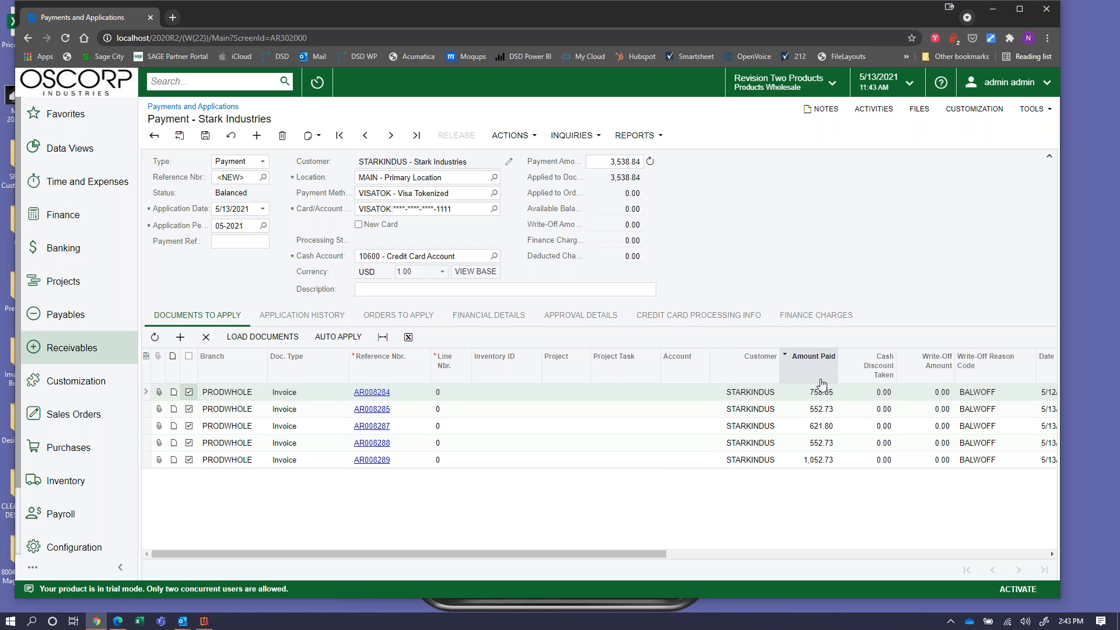
drag(643, 553, 888, 551)
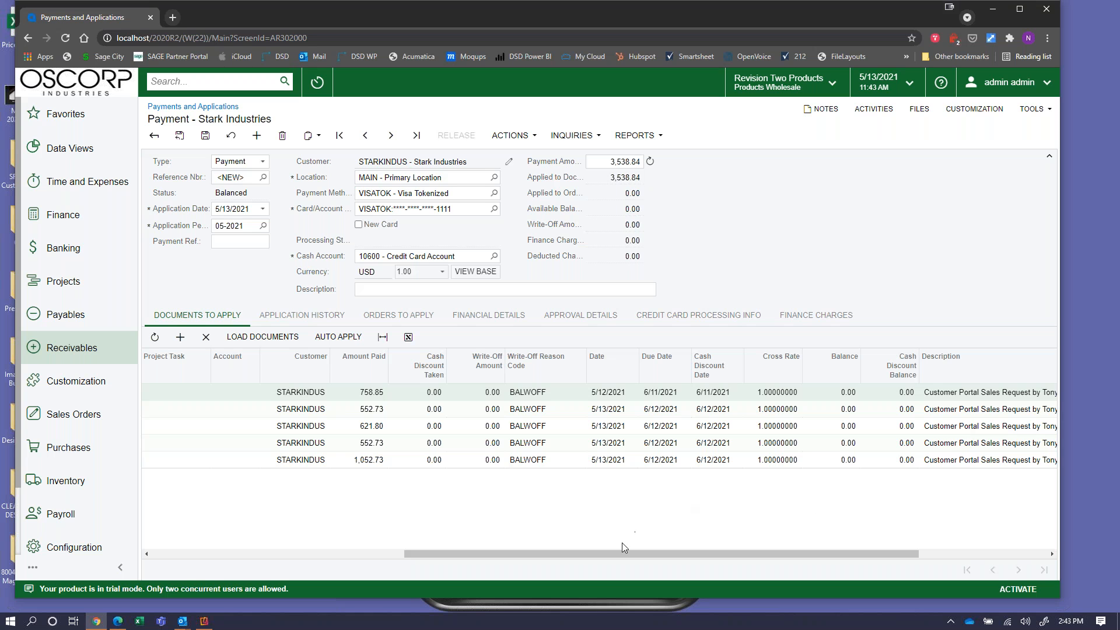
drag(621, 553, 328, 423)
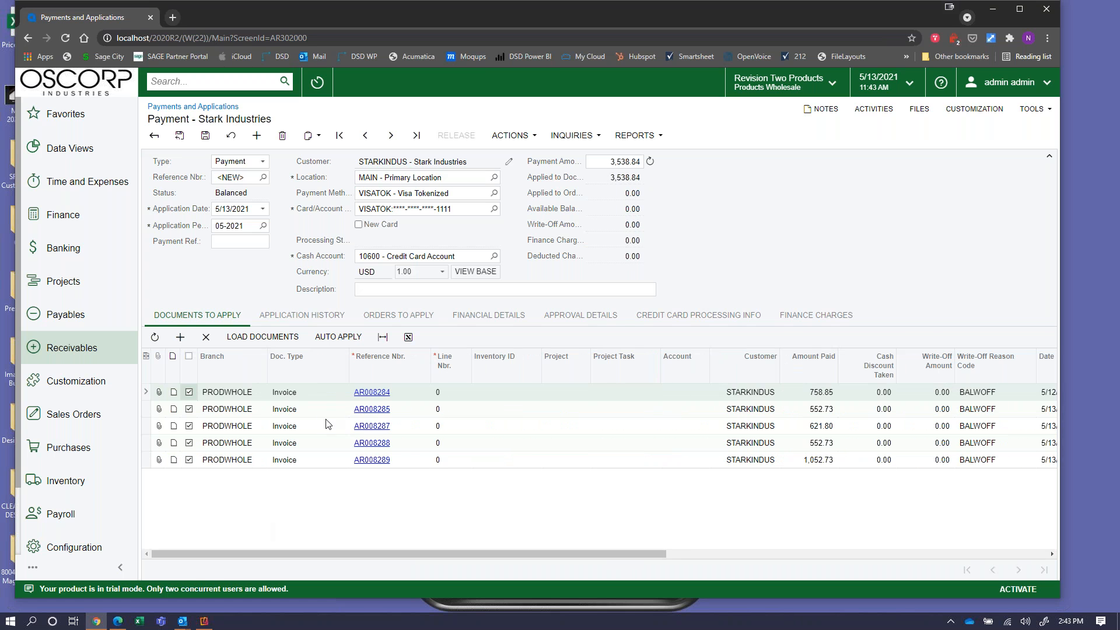
Authorize and capture the Visa card payment, and check its Credit Card Processing Info and status.
click(512, 139)
click(514, 183)
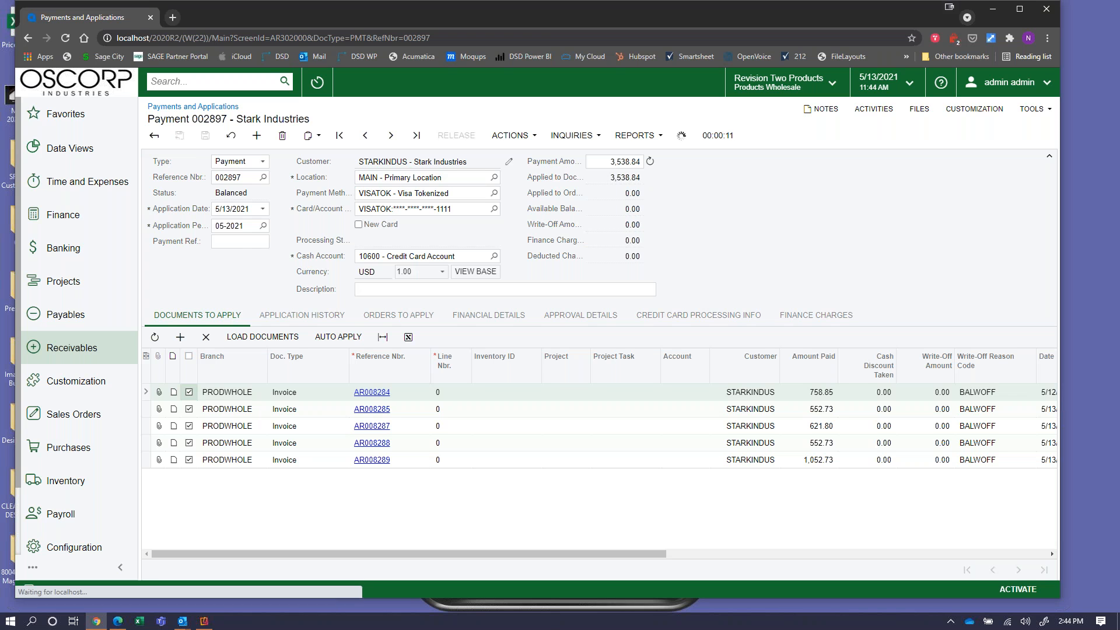
click(699, 305)
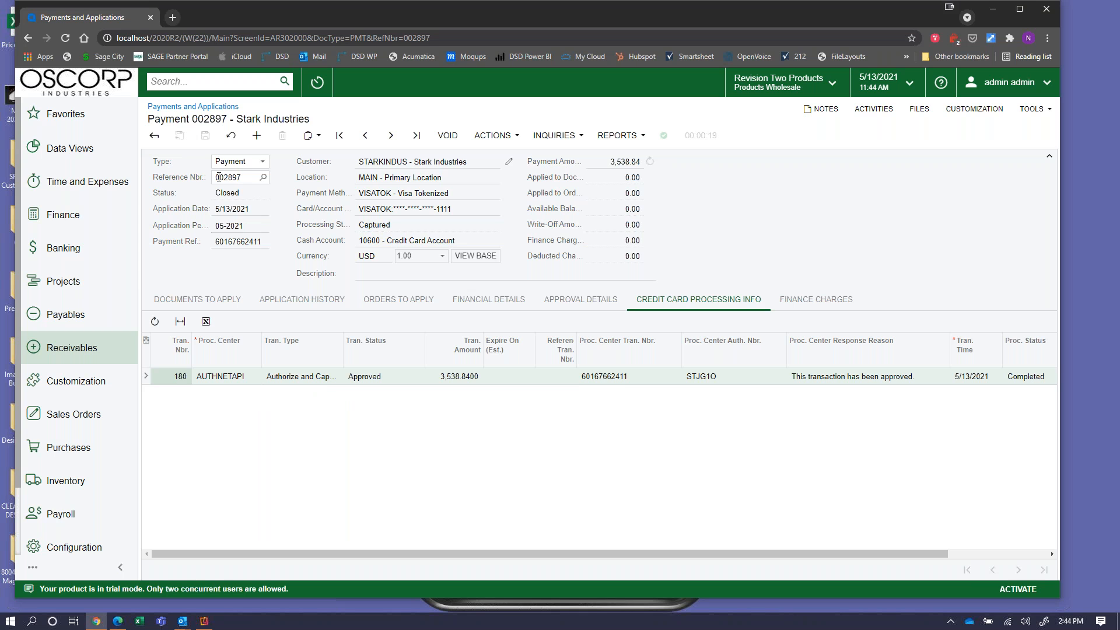
drag(243, 199, 216, 198)
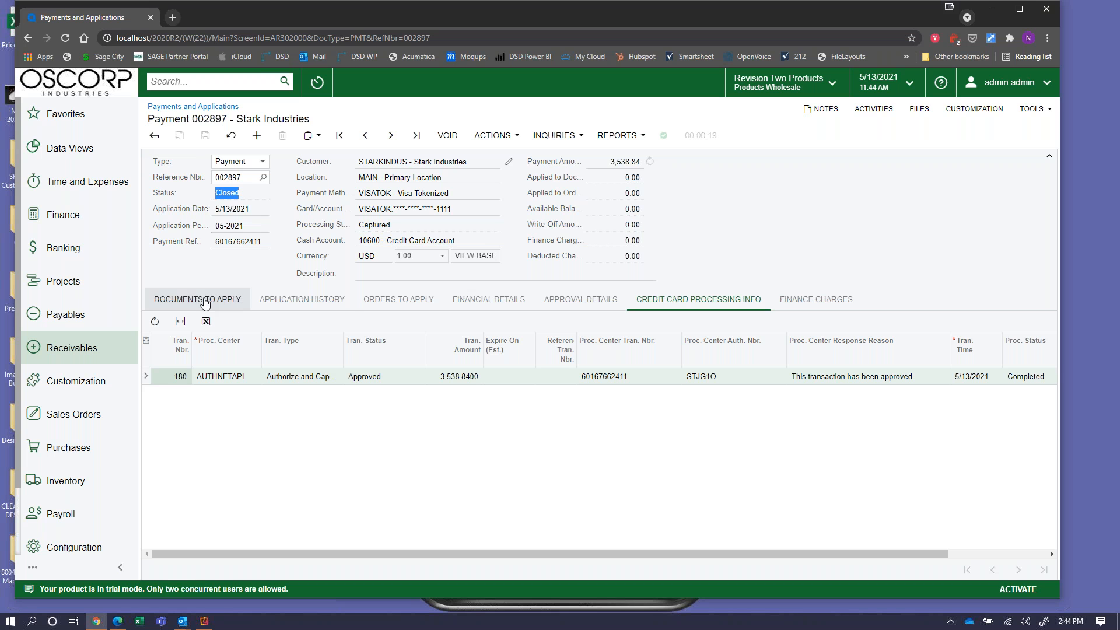
Show the payment's application history and open invoice AR008289 from it.
click(285, 302)
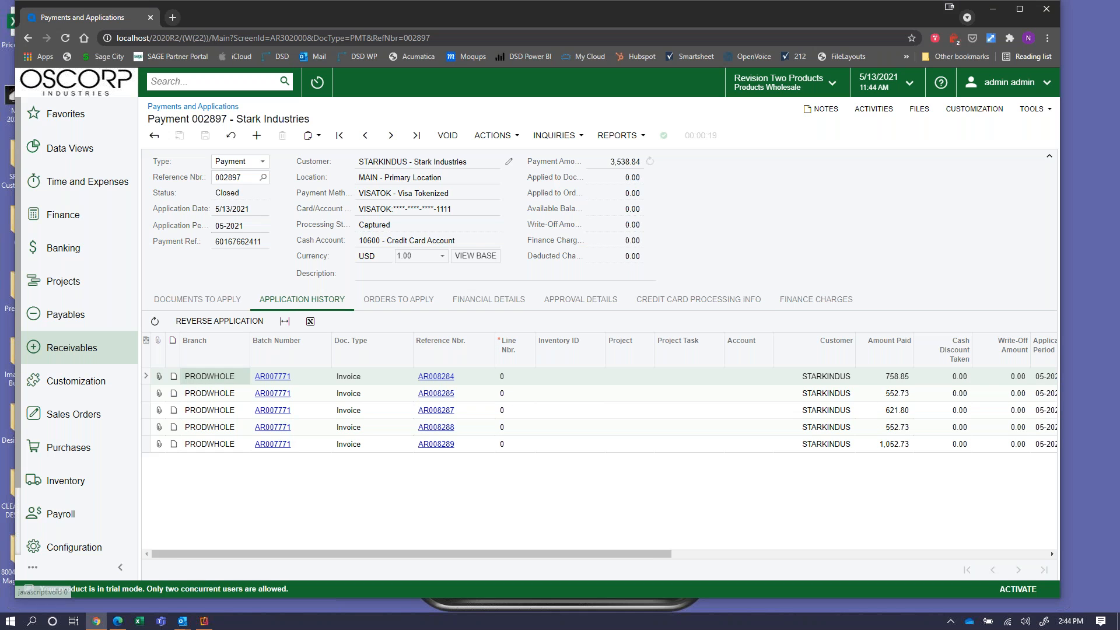
click(278, 445)
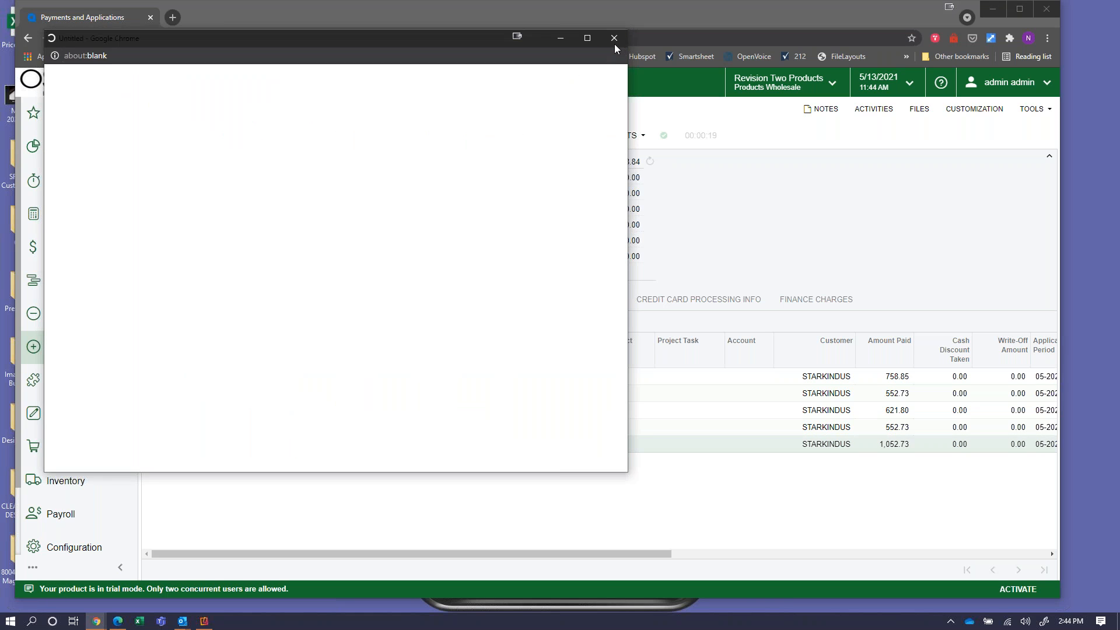
click(614, 38)
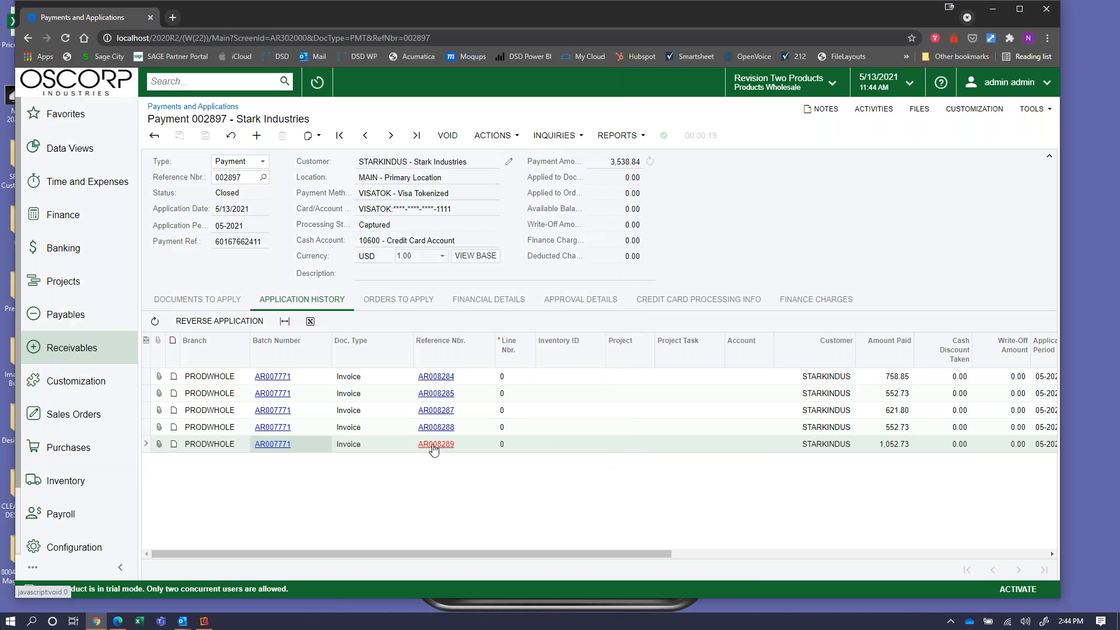
click(433, 445)
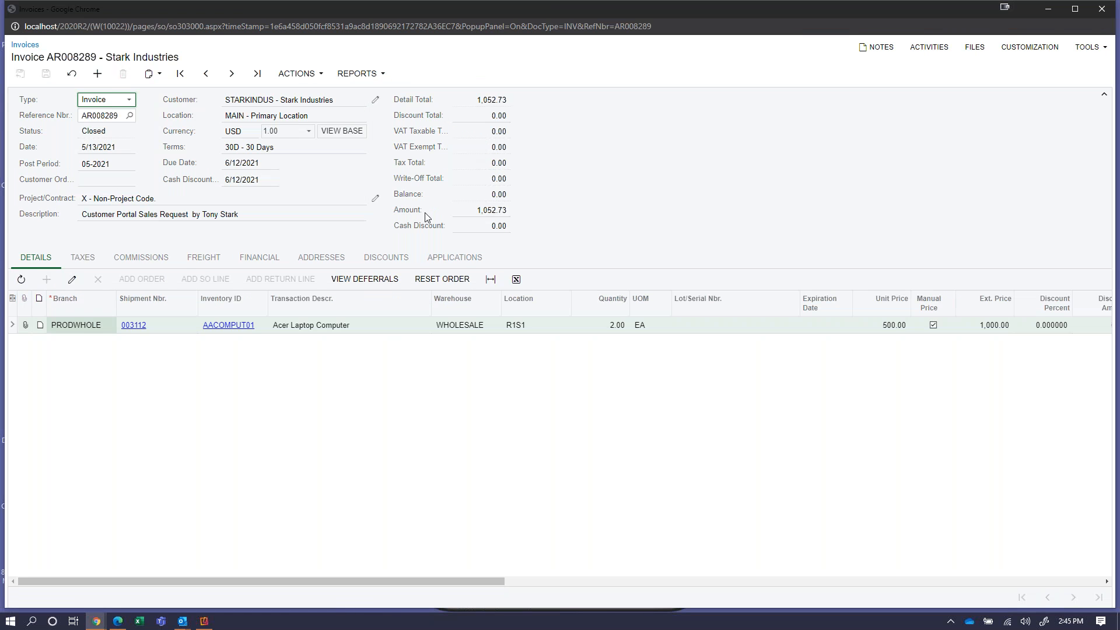
Review the invoice's balance, amount, applications, commissions and line details, and close the invoice window.
click(485, 195)
click(474, 210)
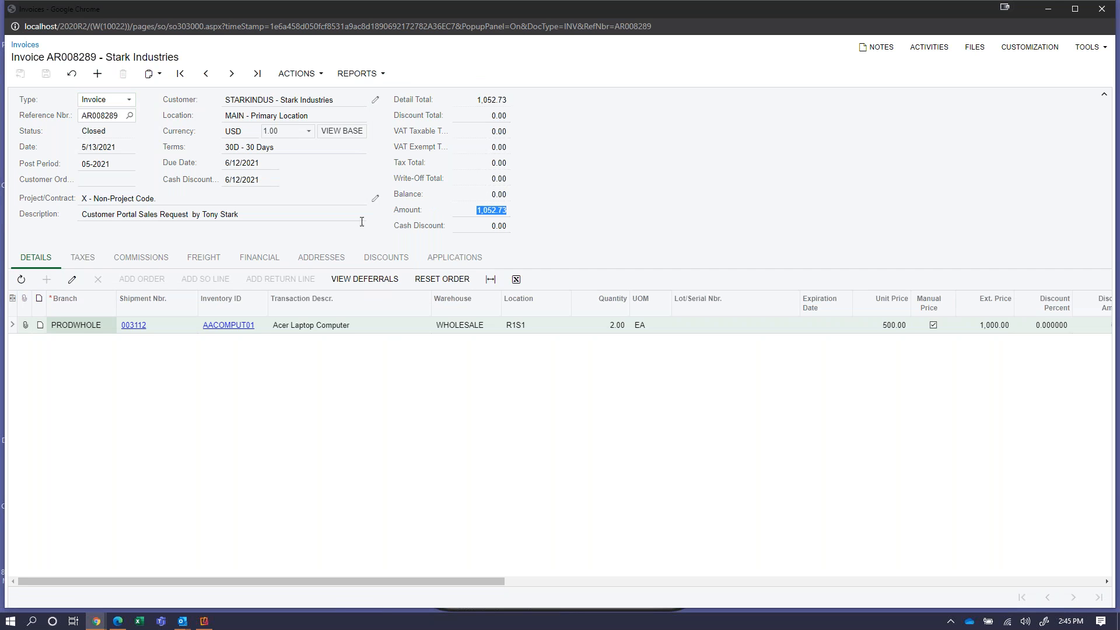
click(455, 258)
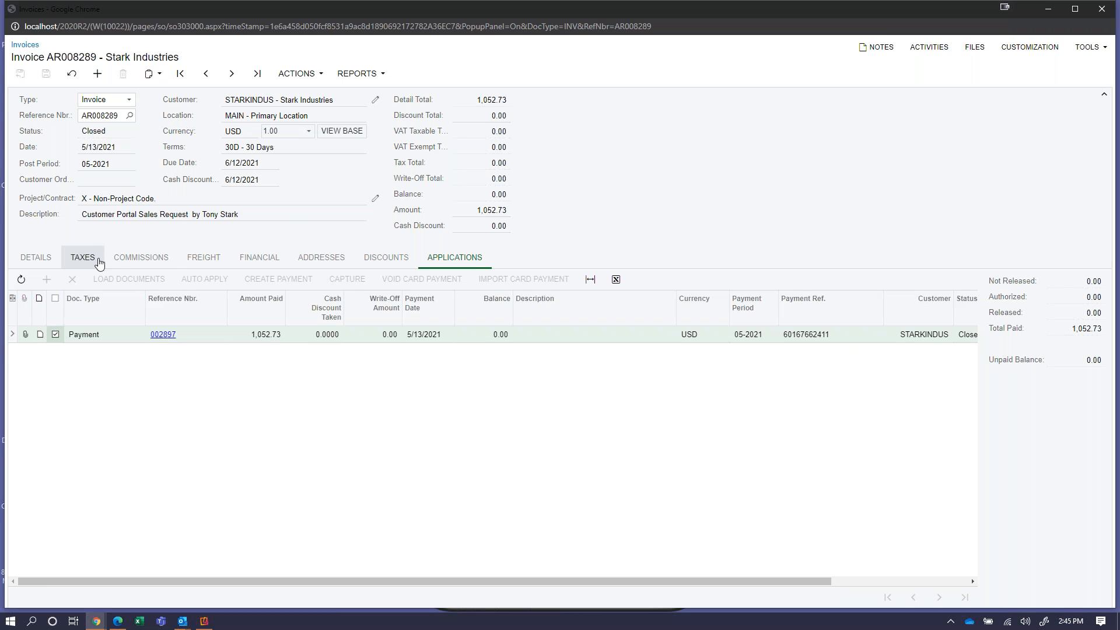
click(141, 259)
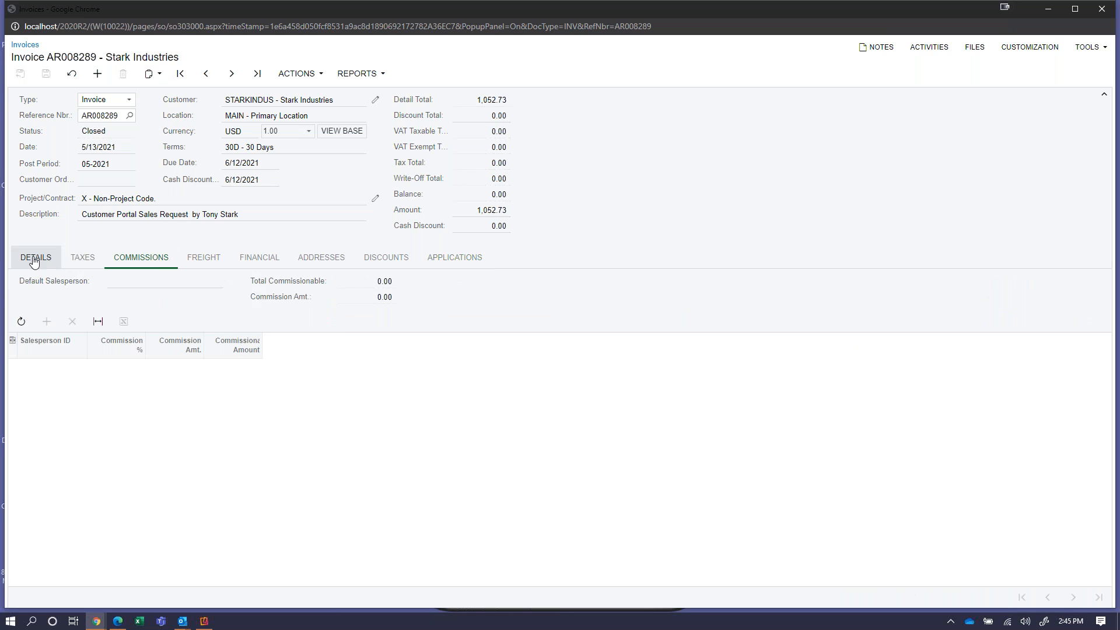
click(36, 262)
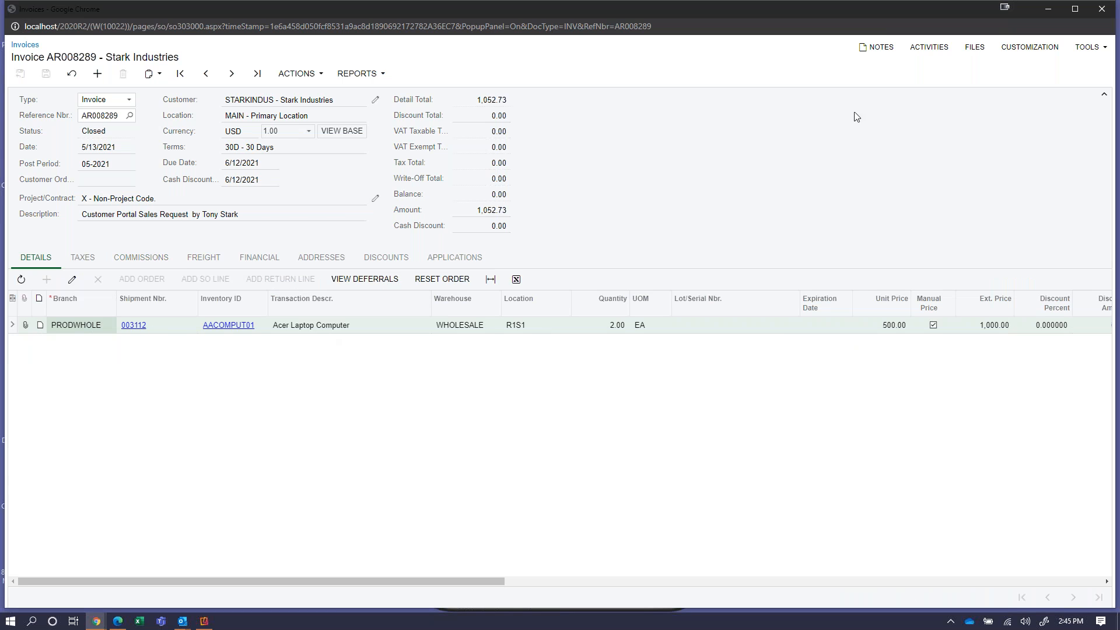
click(1111, 10)
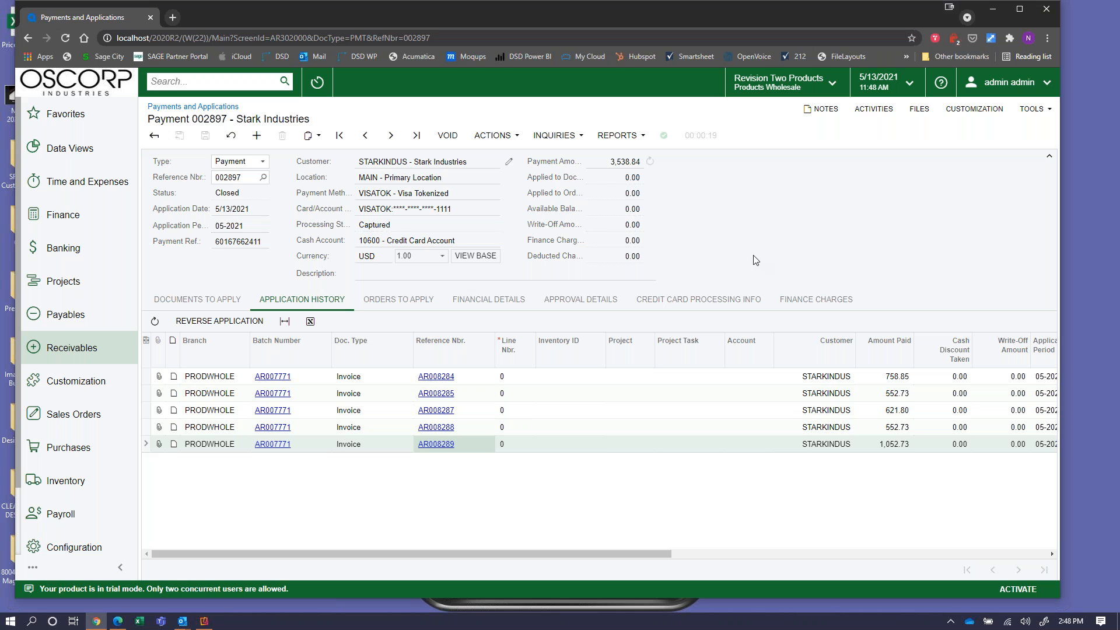
Search the menu items for "automation" and clear the search.
click(193, 76)
text(automation)
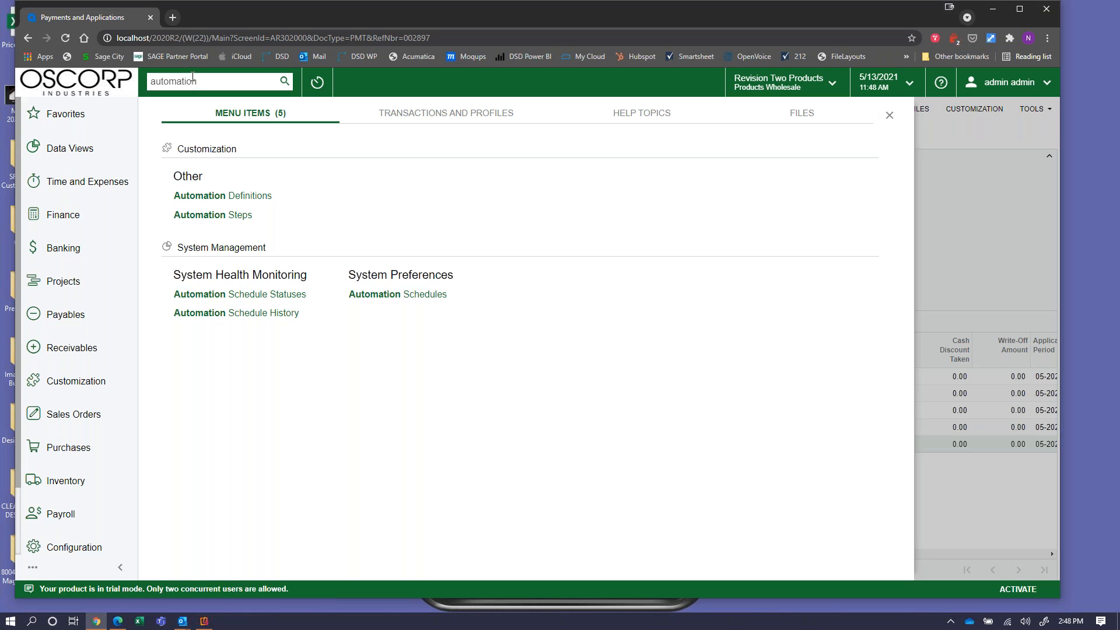
double_click(193, 79)
text(\)
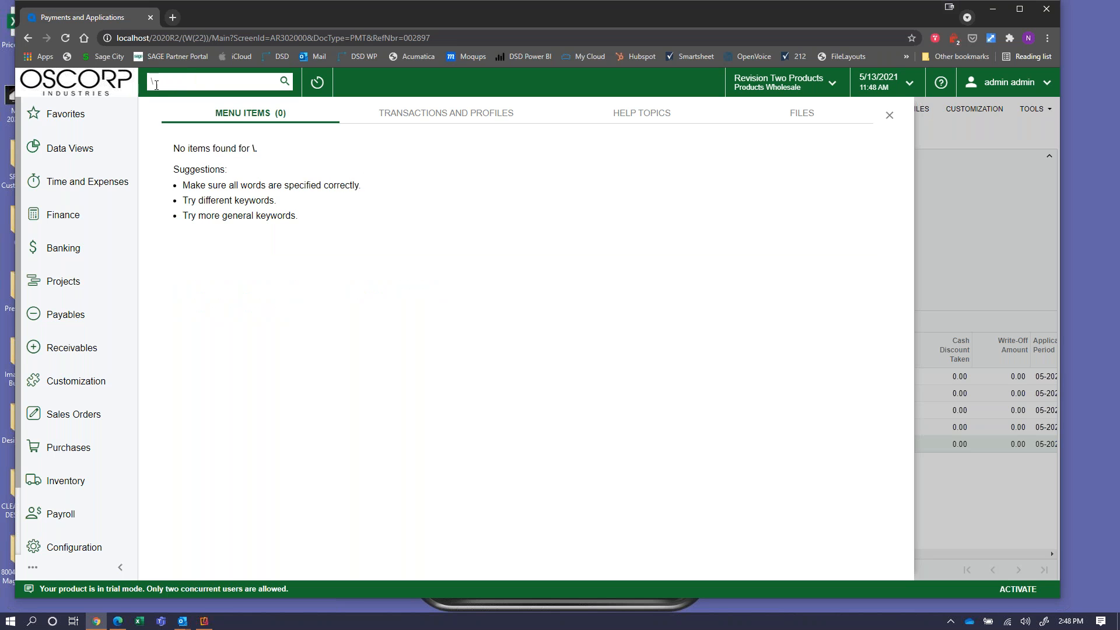
key(BackSpace)
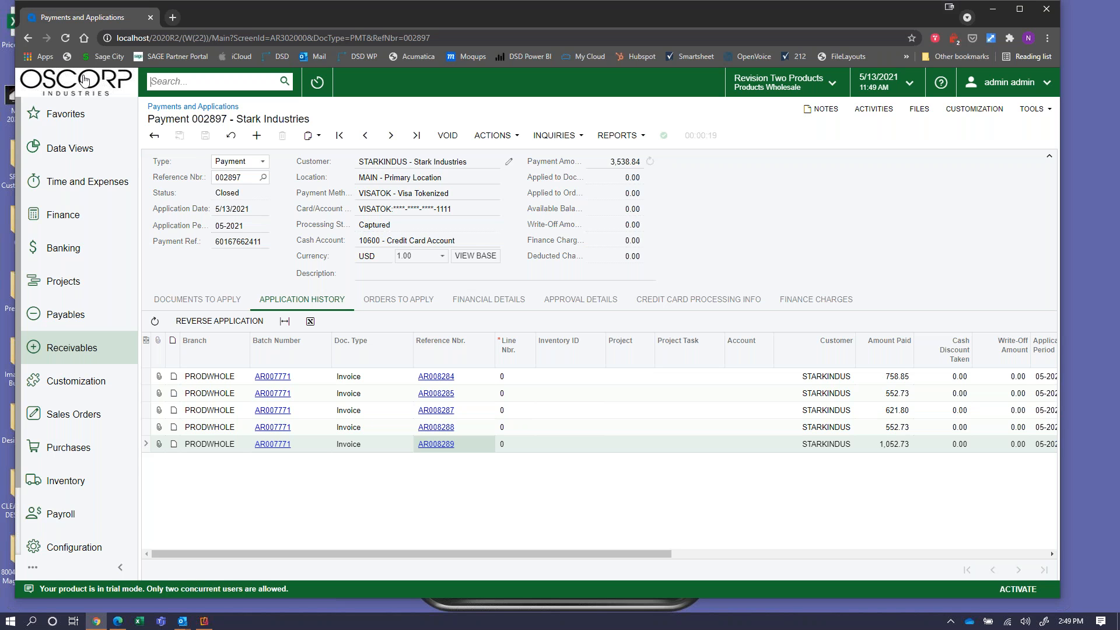
Switch to the customer portal in Microsoft Edge and open the Catalog under Orders.
click(123, 623)
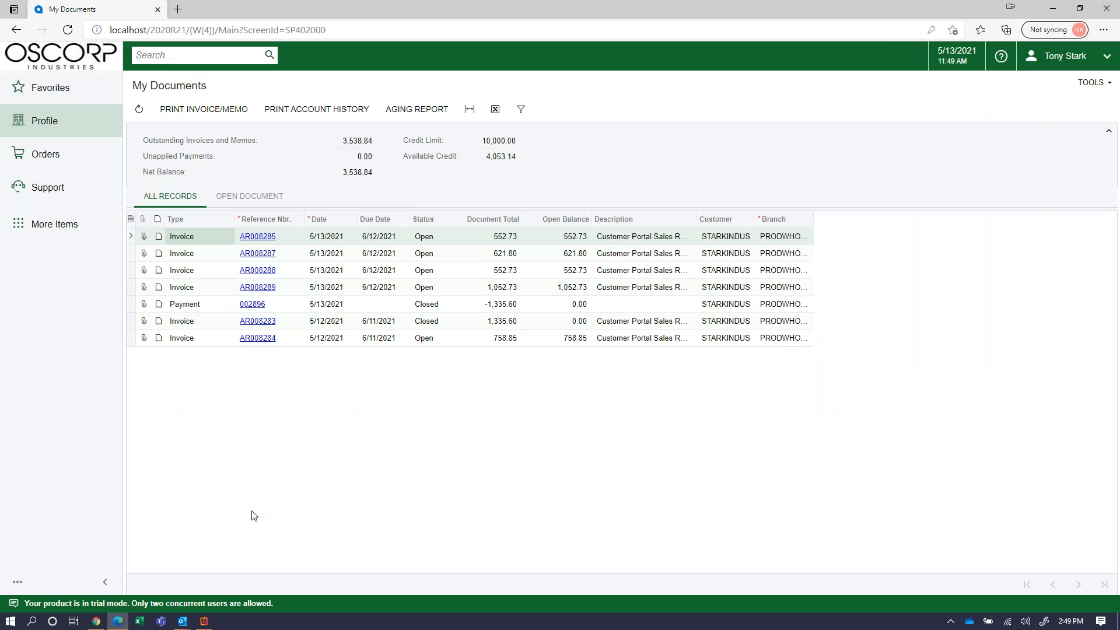
click(65, 166)
click(215, 145)
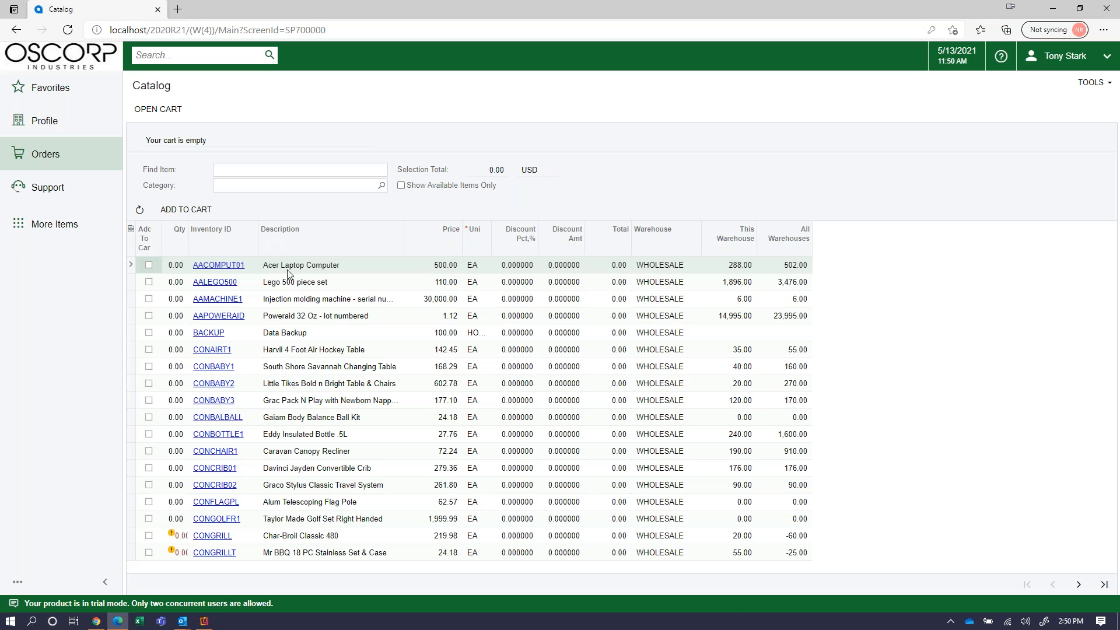
View the item details of the Acer Laptop Computer in the catalog and close them.
click(217, 267)
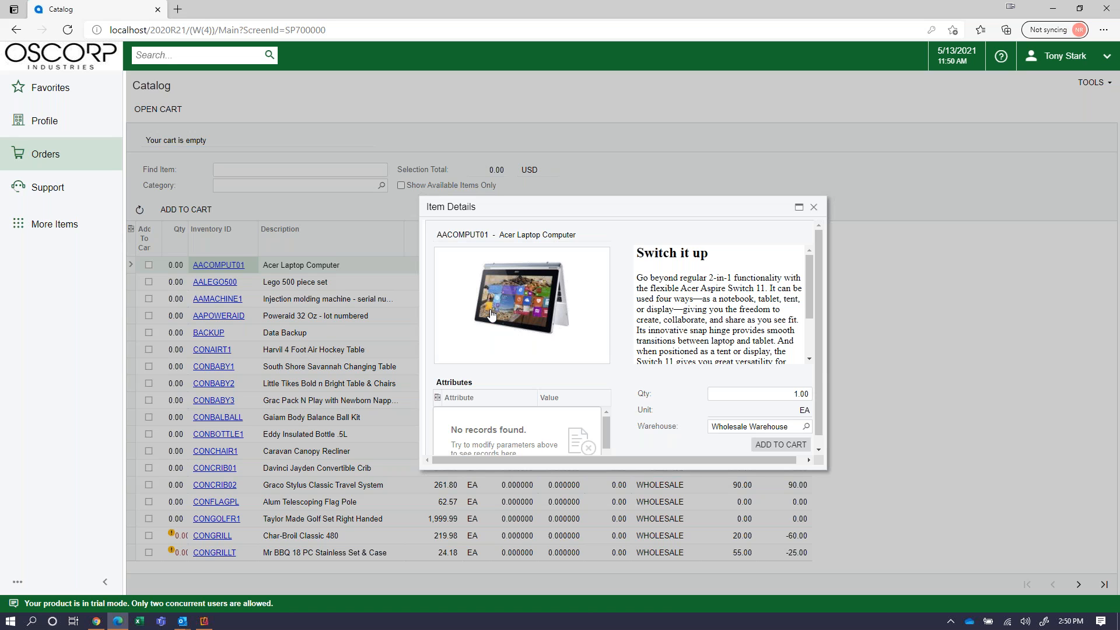
scroll(491, 315, down, 1)
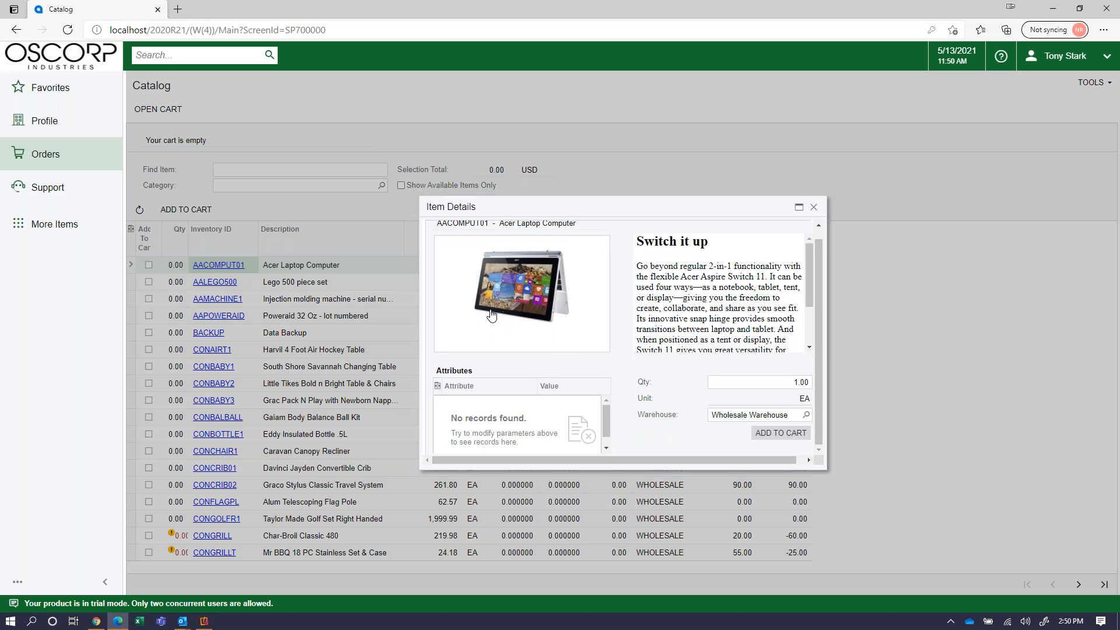
scroll(490, 315, up, 1)
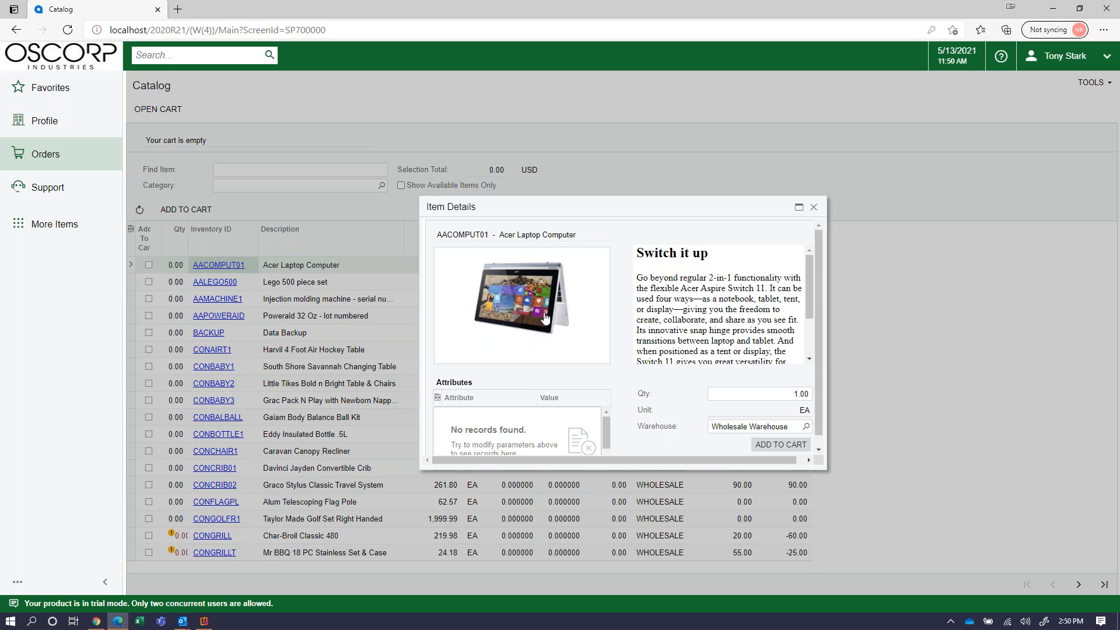
scroll(525, 315, down, 1)
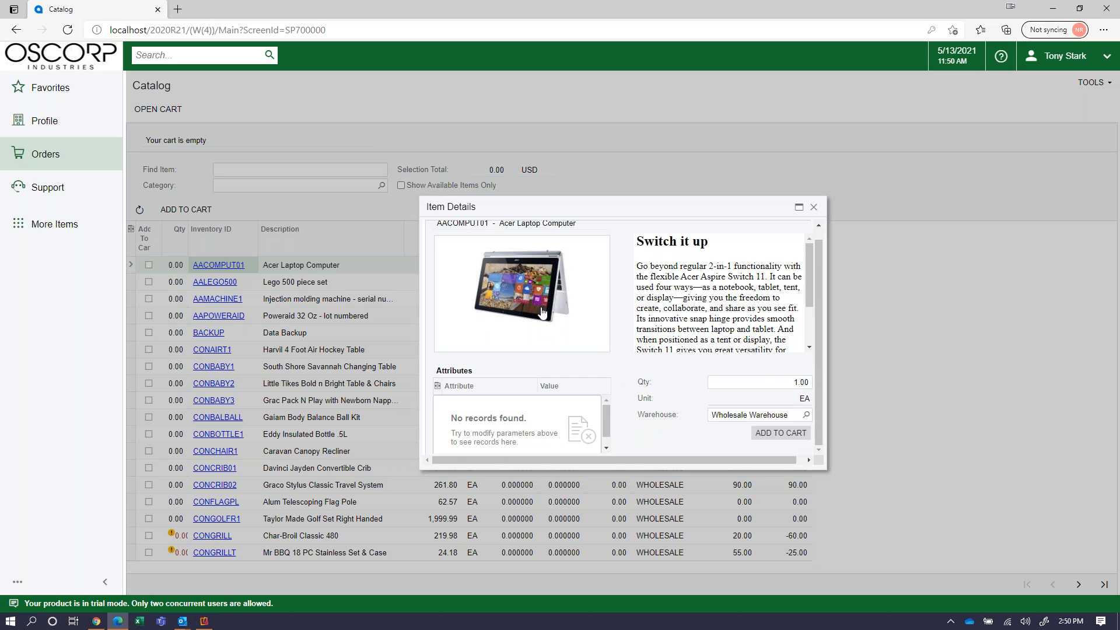
click(815, 209)
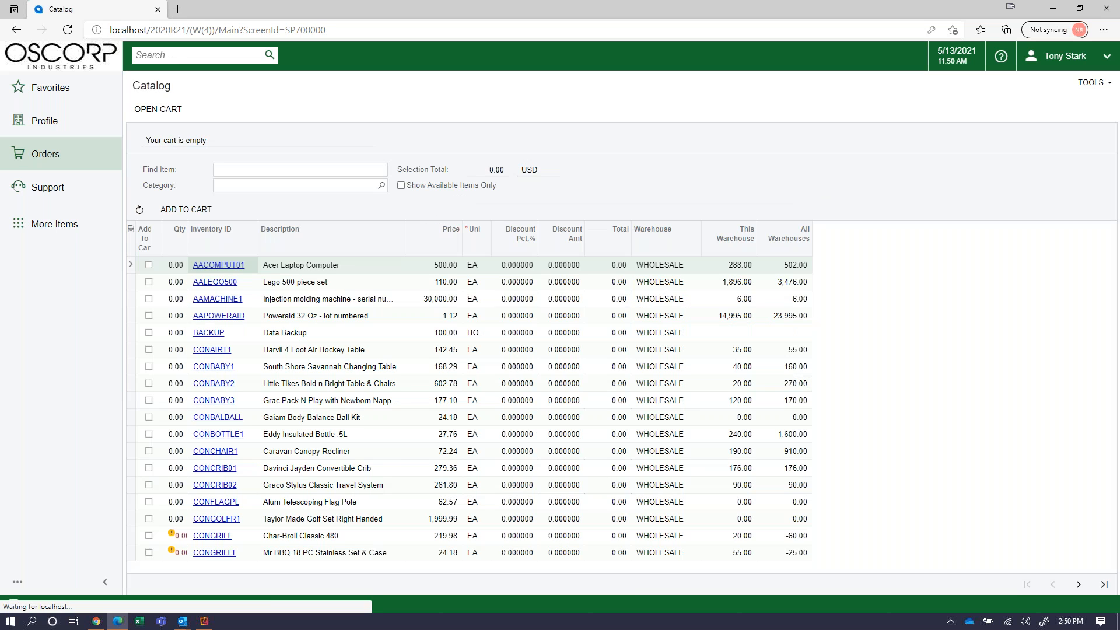